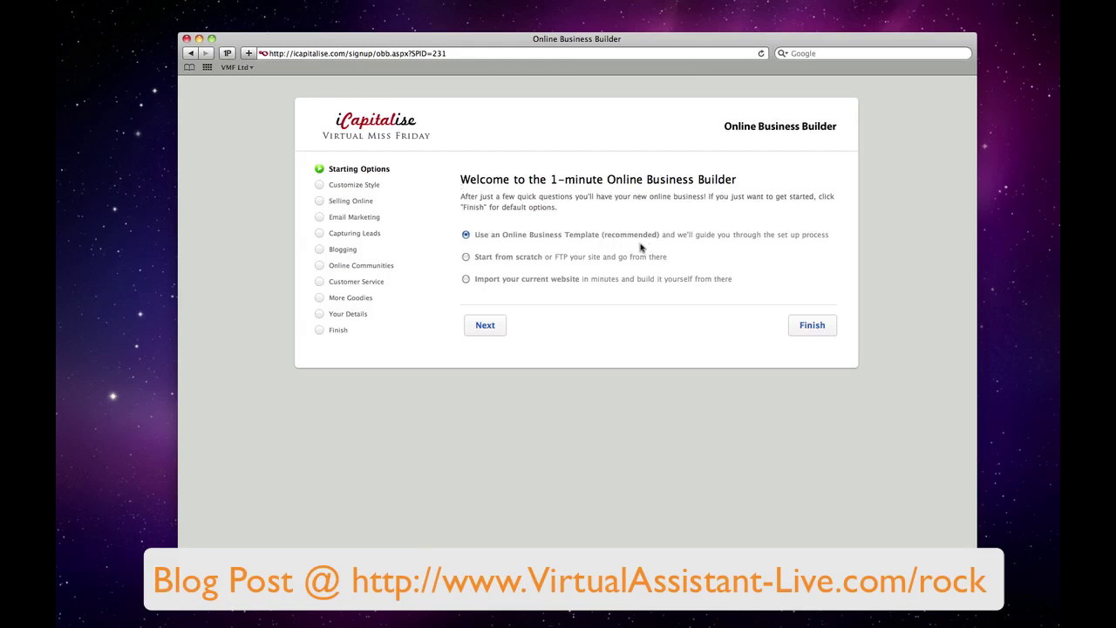
Proceed to style customization using the recommended Online Business Template option
{"action": "left_click", "coordinate": [485, 326]}
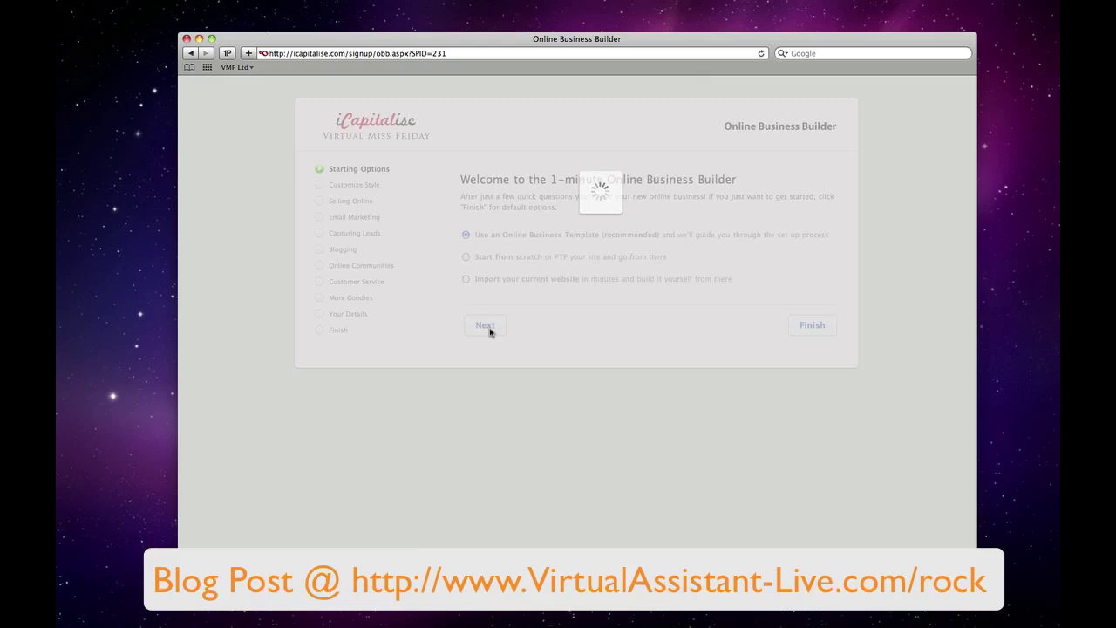
{"action": "scroll", "coordinate": [448, 354], "scroll_direction": "down", "scroll_amount": 2}
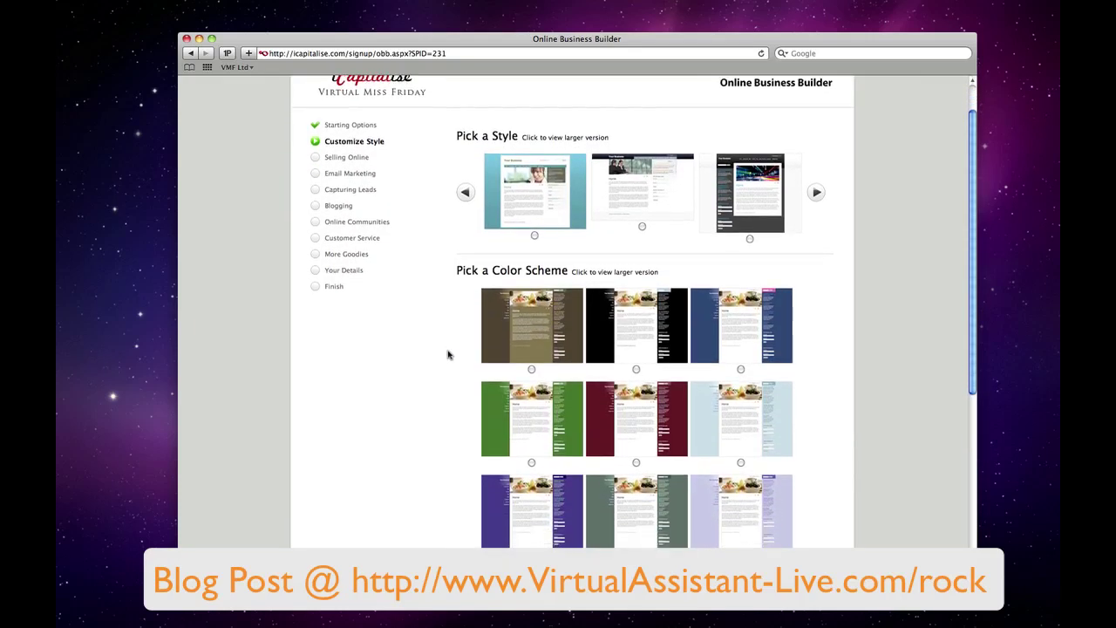
{"action": "scroll", "coordinate": [448, 354], "scroll_direction": "down", "scroll_amount": 3}
{"action": "scroll", "coordinate": [448, 354], "scroll_direction": "up", "scroll_amount": 3}
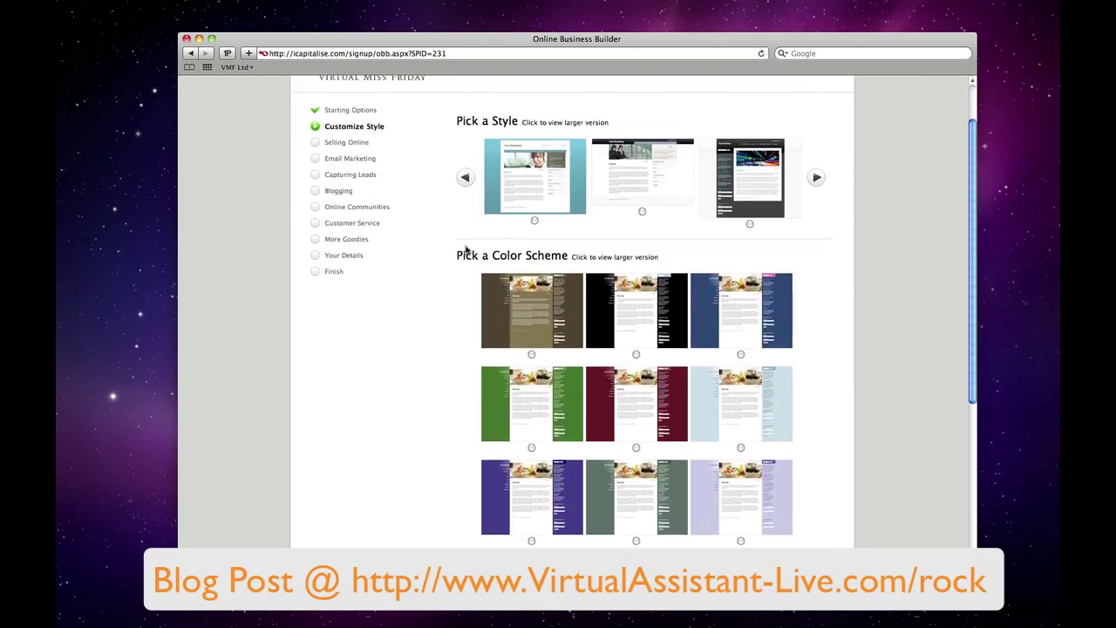
Browse to another set of site styles, view the larger version of the dark green style, and close its preview
{"action": "left_click", "coordinate": [466, 178]}
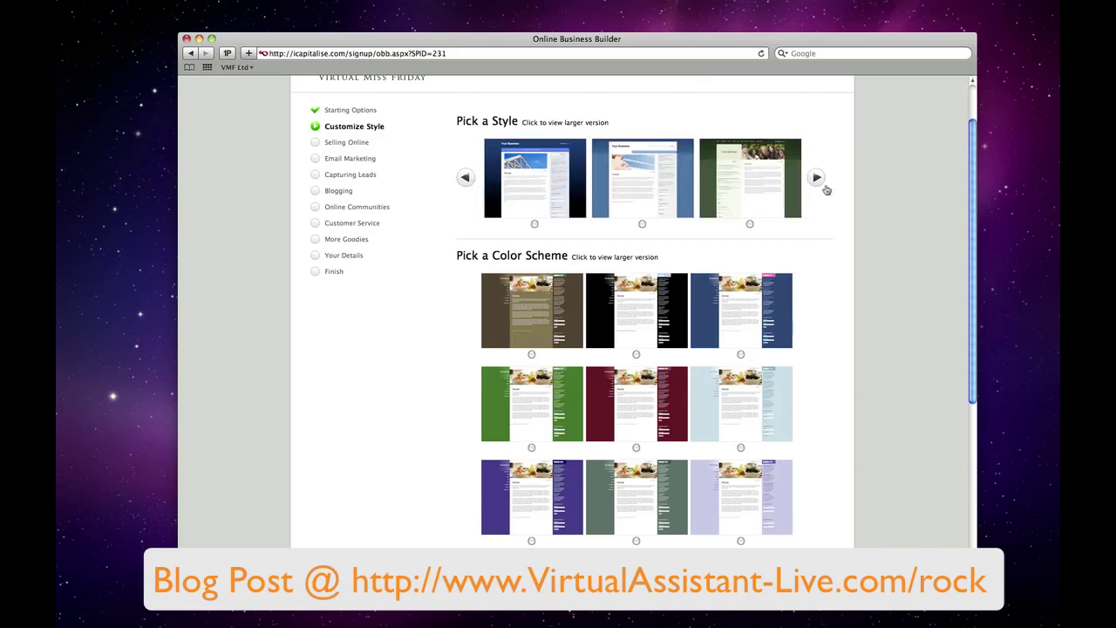
{"action": "left_click", "coordinate": [766, 191]}
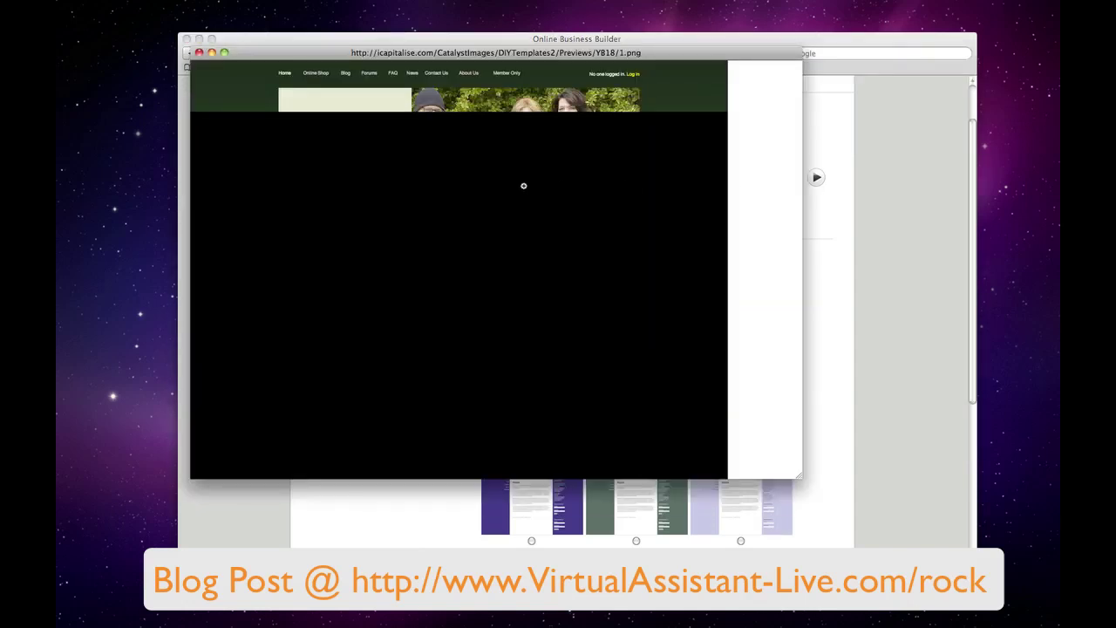
{"action": "left_click", "coordinate": [198, 53]}
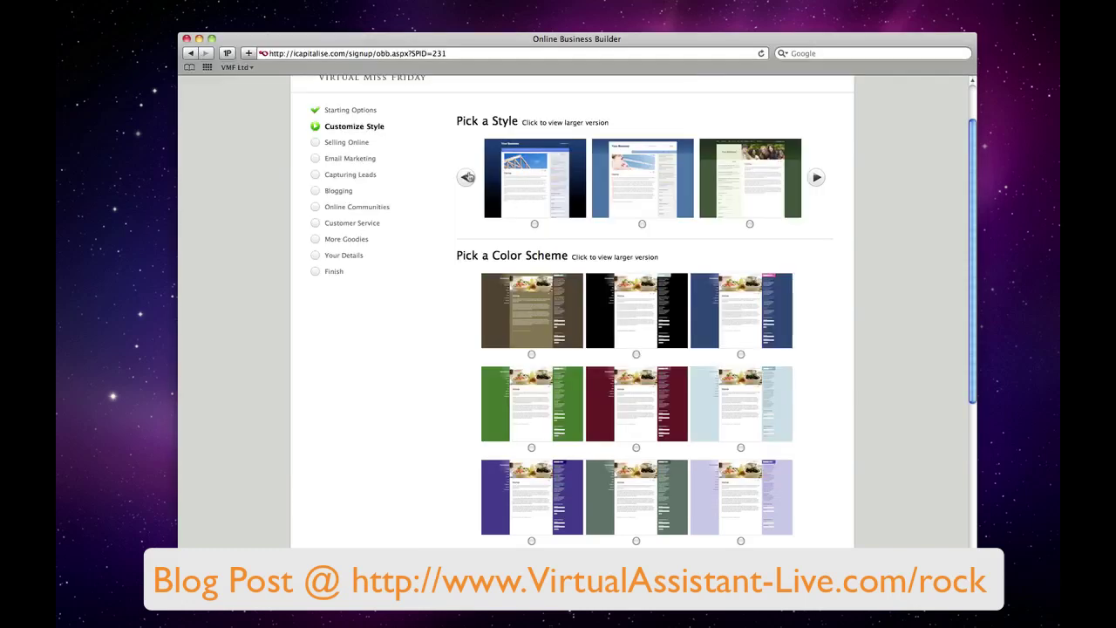
Browse the remaining site styles, view the larger version of the brown food-themed style, and close its preview
{"action": "left_click", "coordinate": [464, 179]}
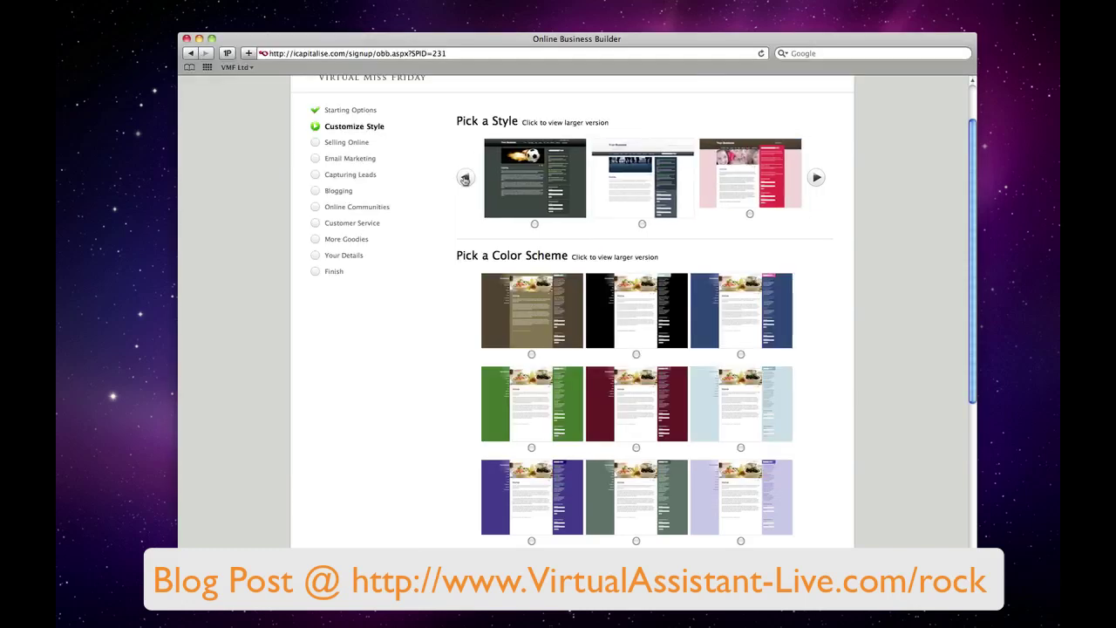
{"action": "left_click", "coordinate": [465, 179]}
{"action": "left_click", "coordinate": [465, 179]}
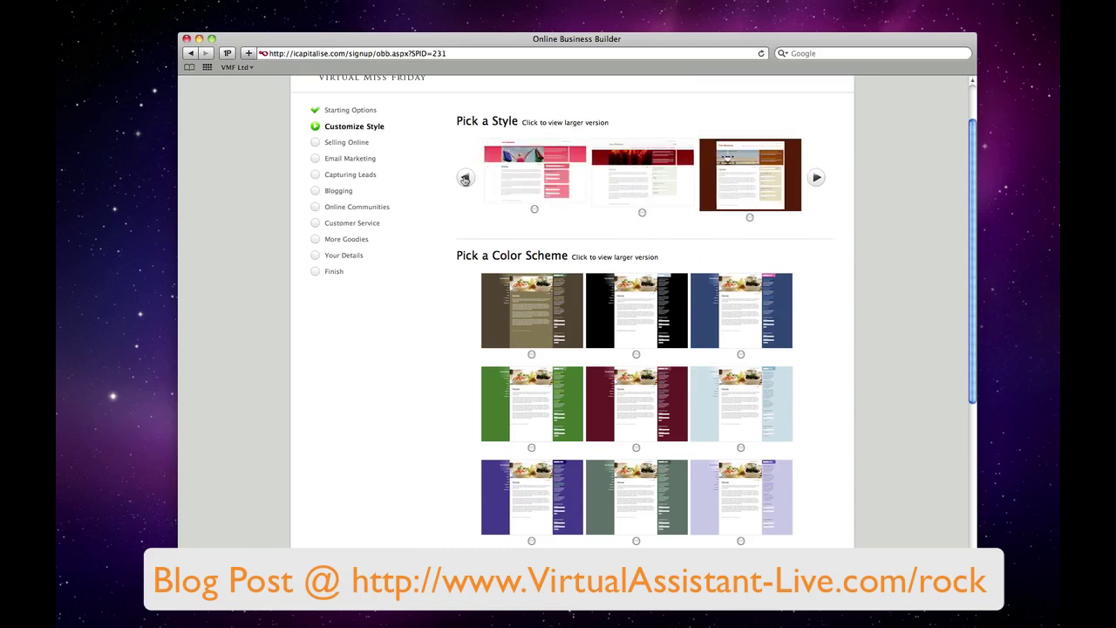
{"action": "left_click", "coordinate": [464, 179]}
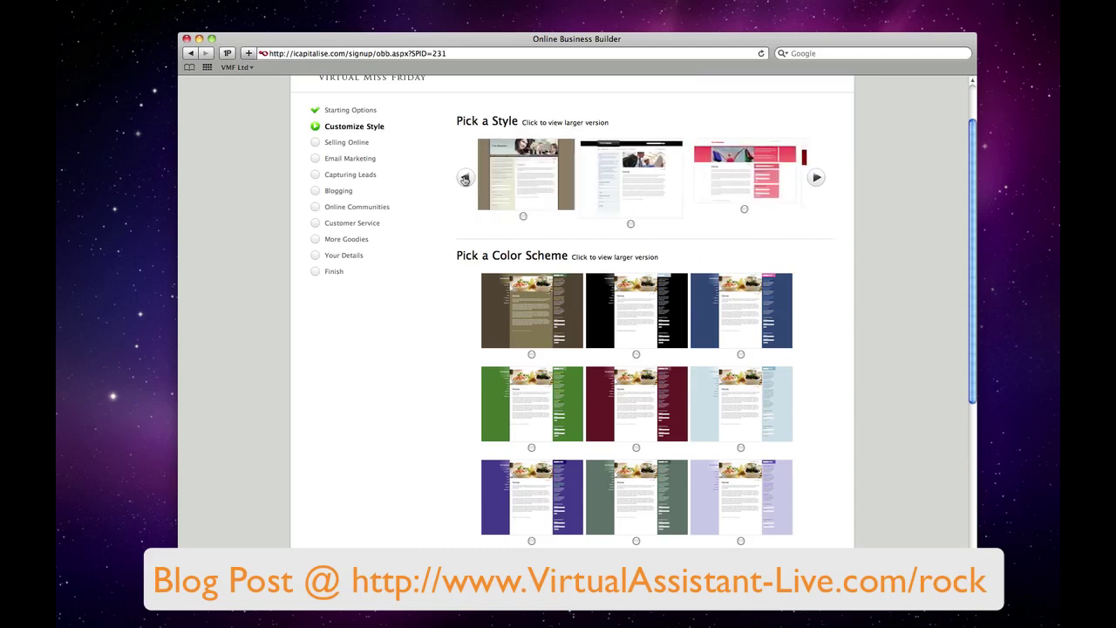
{"action": "left_click", "coordinate": [465, 179]}
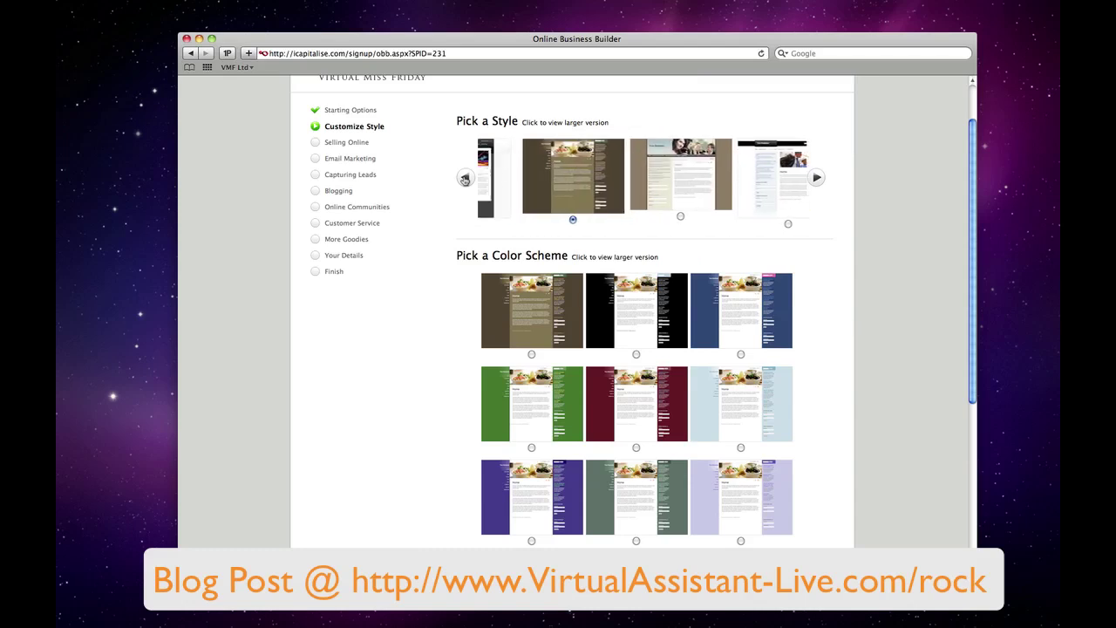
{"action": "left_click", "coordinate": [465, 179]}
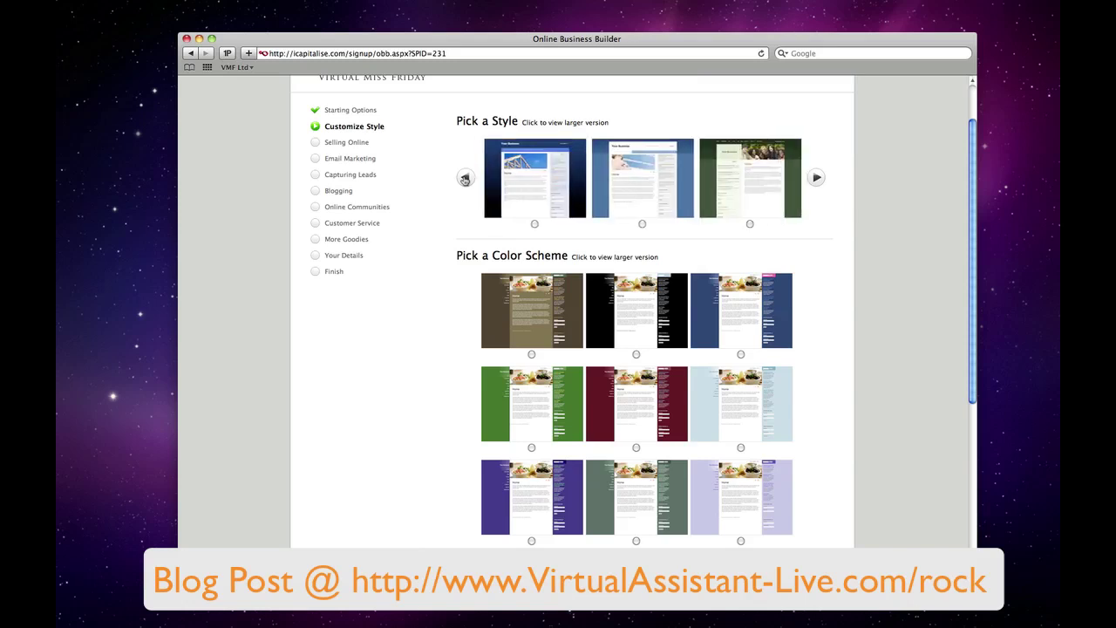
{"action": "left_click", "coordinate": [465, 179]}
{"action": "left_click", "coordinate": [465, 178]}
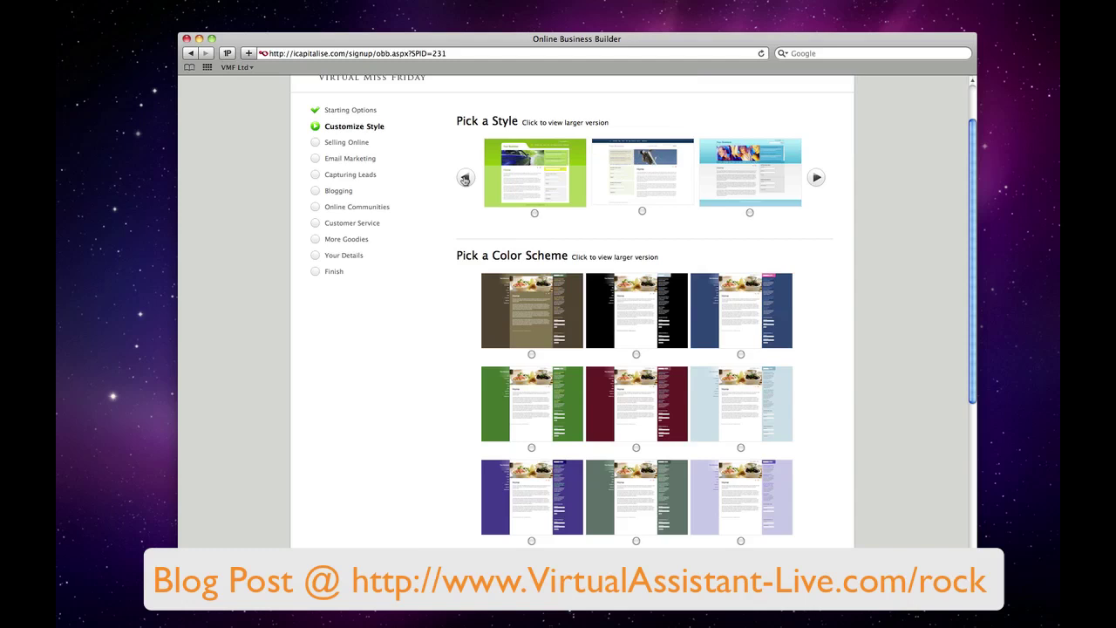
{"action": "left_click", "coordinate": [465, 179]}
{"action": "left_click", "coordinate": [465, 179]}
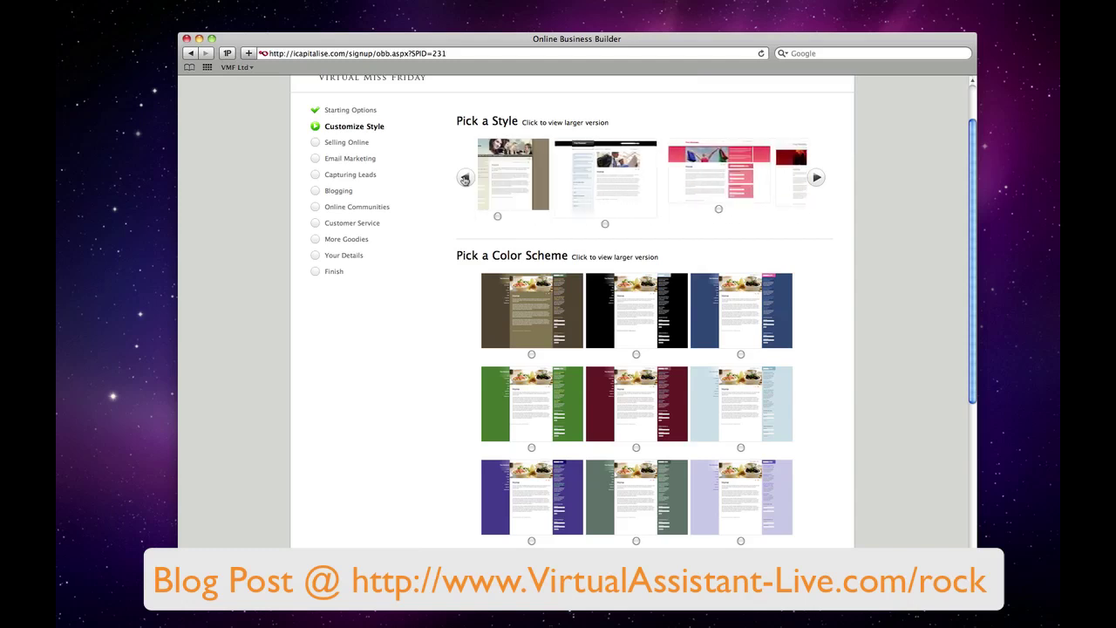
{"action": "left_click", "coordinate": [465, 179]}
{"action": "left_click", "coordinate": [542, 187]}
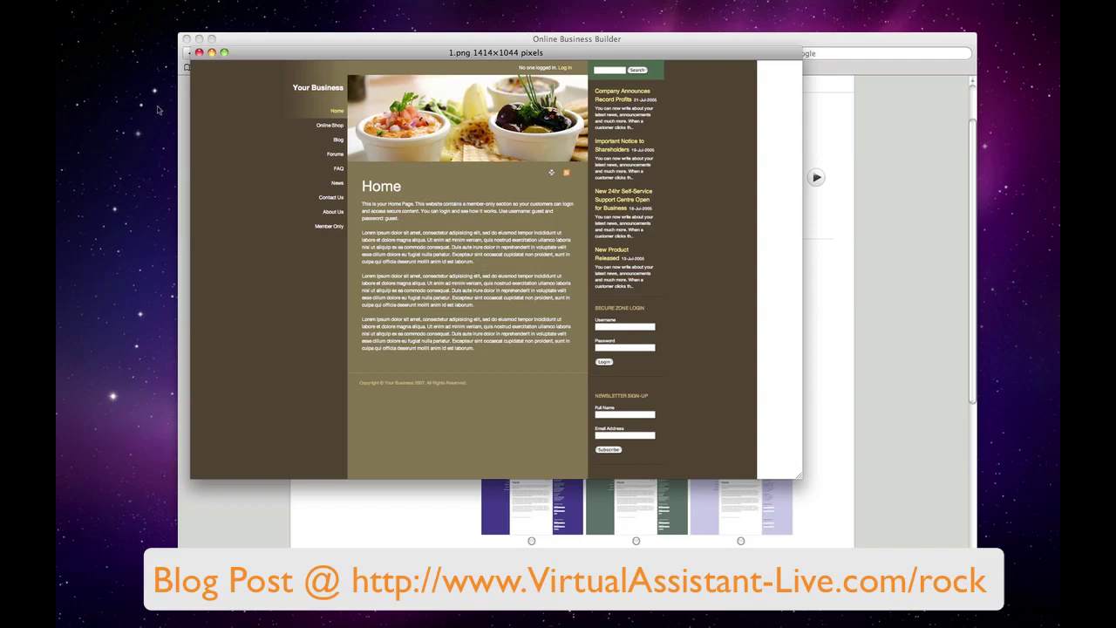
{"action": "left_click", "coordinate": [198, 53]}
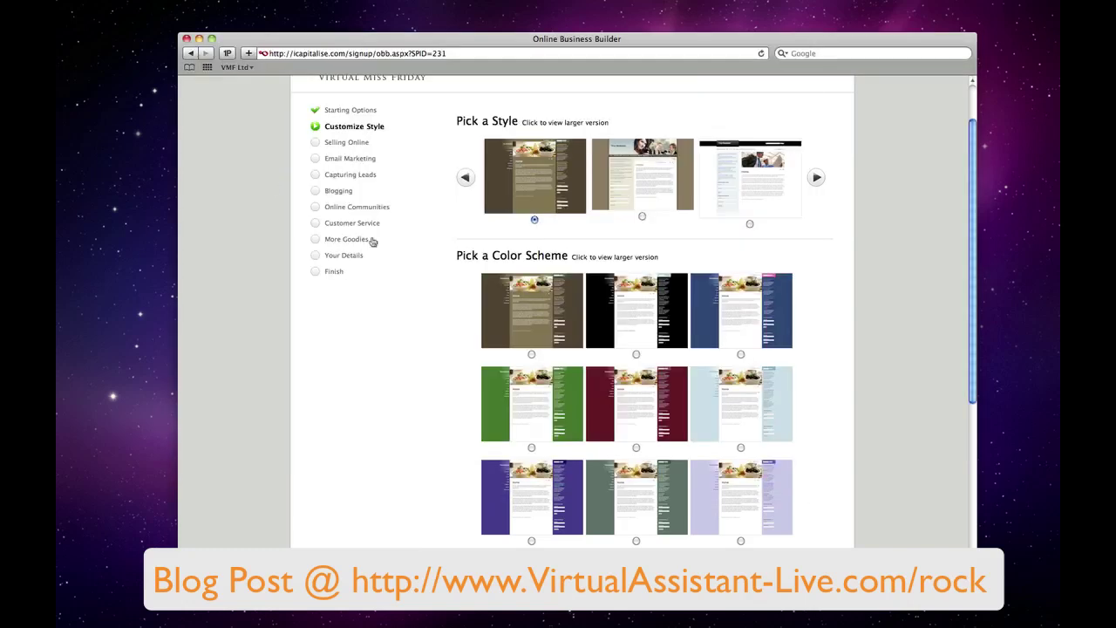
Choose the black color scheme for the brown food-themed style
{"action": "scroll", "coordinate": [402, 301], "scroll_direction": "down", "scroll_amount": 1}
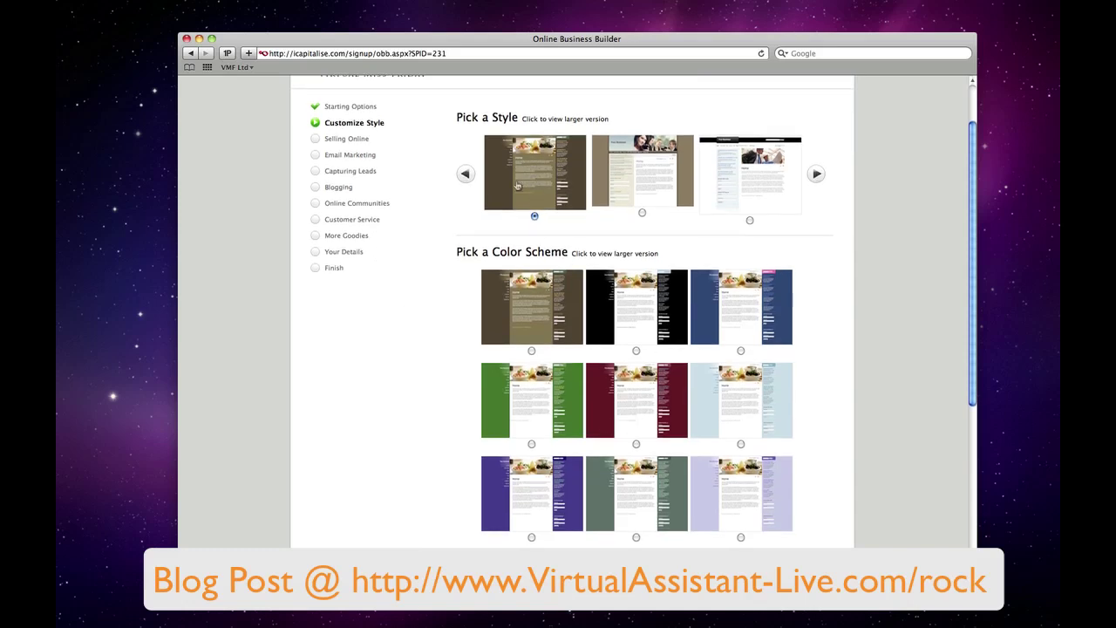
{"action": "scroll", "coordinate": [403, 316], "scroll_direction": "down", "scroll_amount": 1}
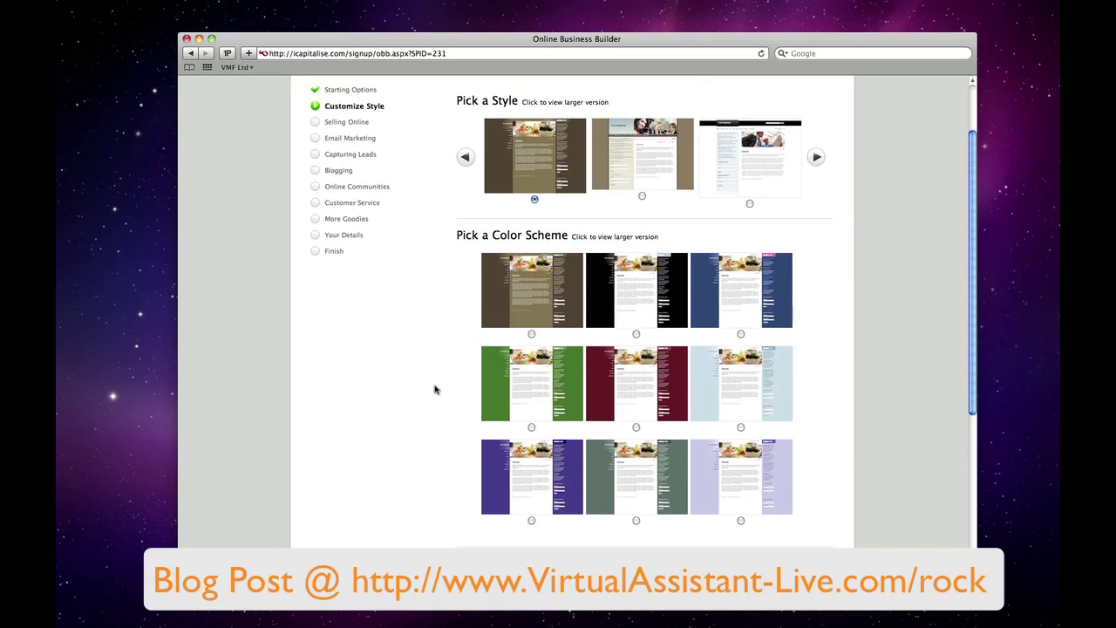
{"action": "scroll", "coordinate": [433, 393], "scroll_direction": "down", "scroll_amount": 2}
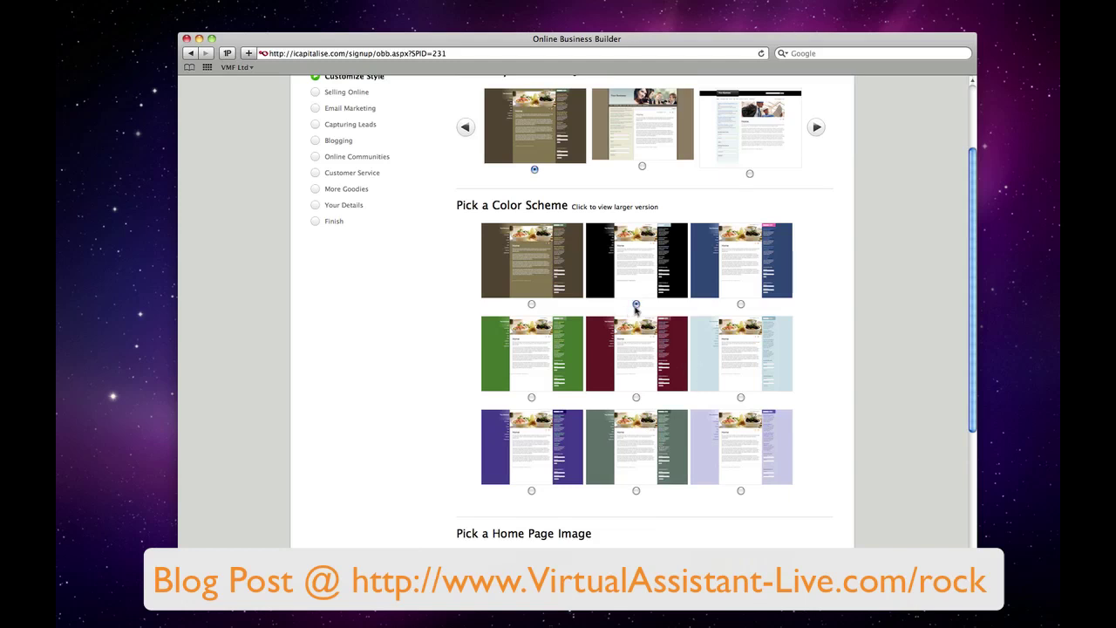
Browse to the second set of home page images and choose the cupped hands on a black background
{"action": "scroll", "coordinate": [432, 364], "scroll_direction": "down", "scroll_amount": 5}
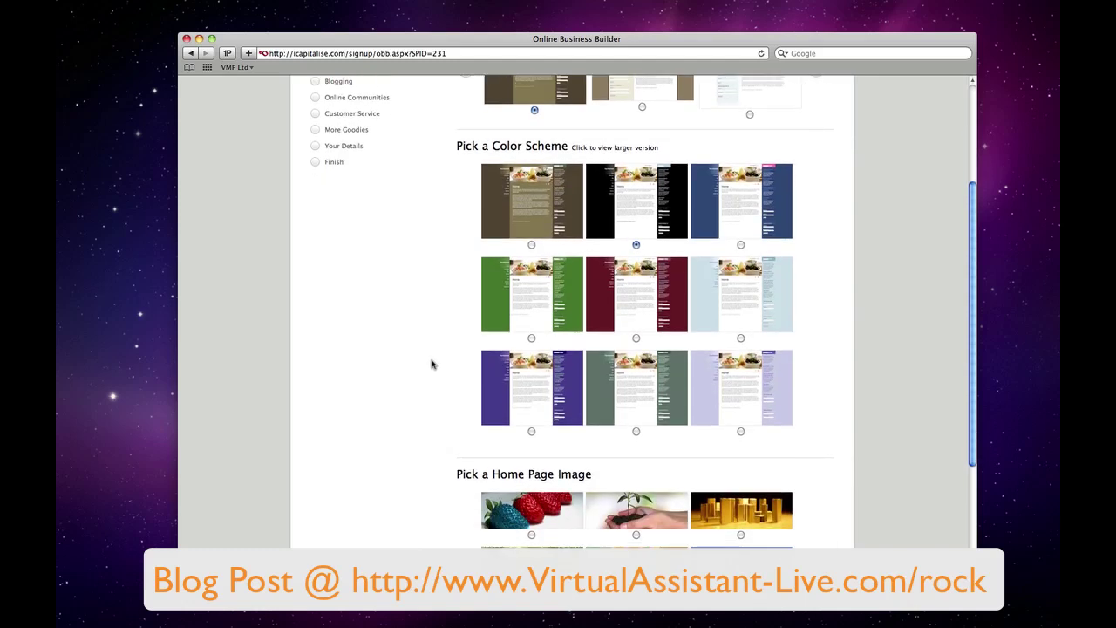
{"action": "scroll", "coordinate": [432, 364], "scroll_direction": "down", "scroll_amount": 6}
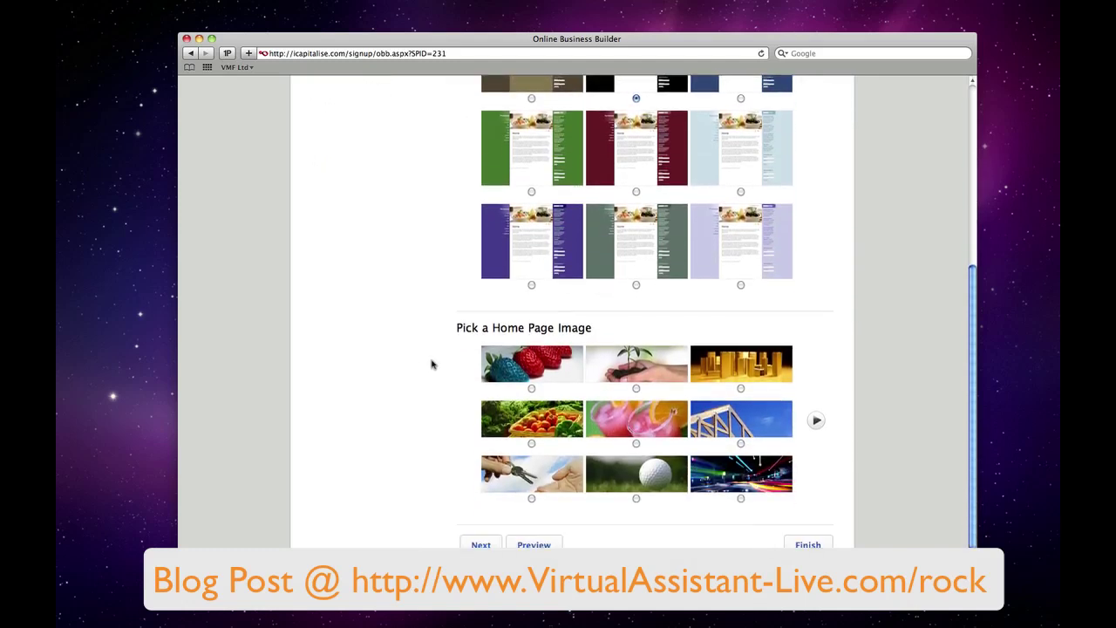
{"action": "left_click", "coordinate": [817, 422]}
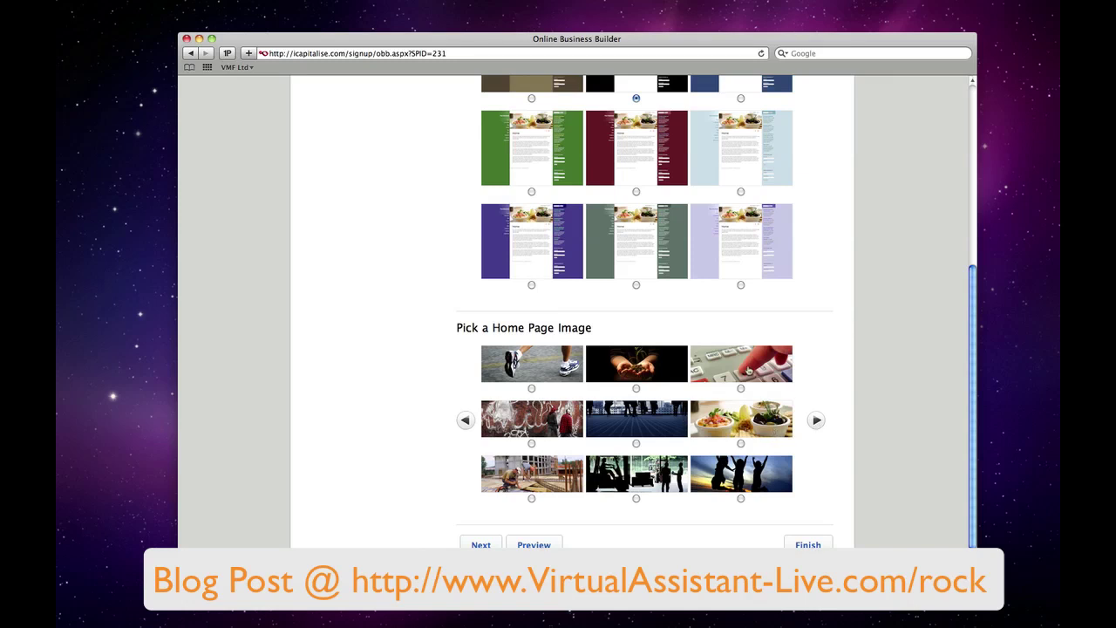
{"action": "left_click", "coordinate": [648, 377]}
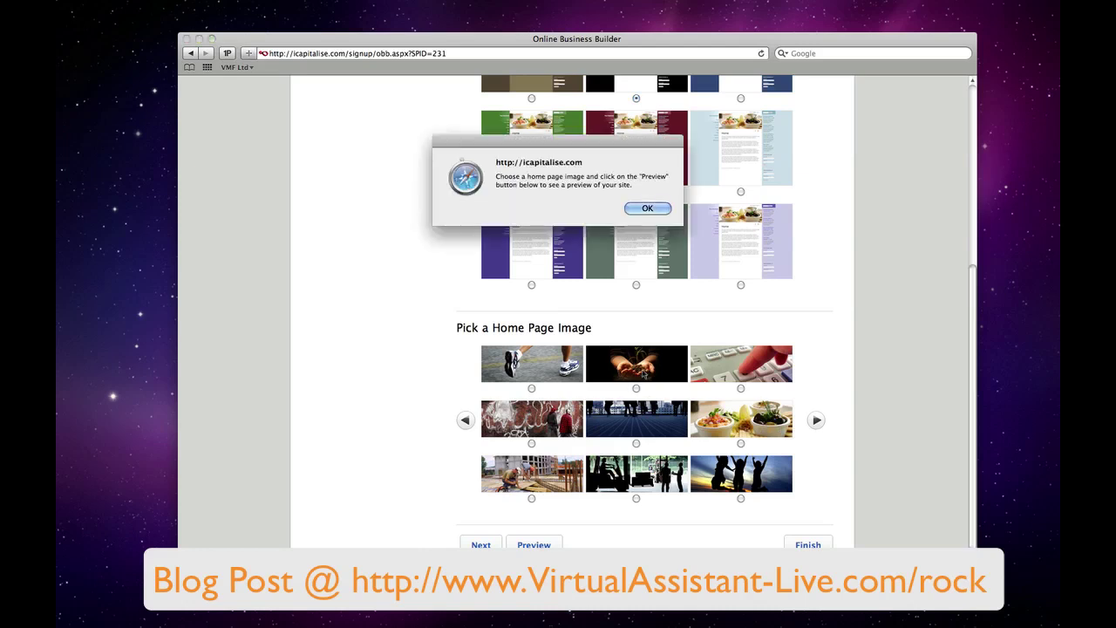
{"action": "left_click", "coordinate": [647, 207]}
{"action": "left_click", "coordinate": [635, 387]}
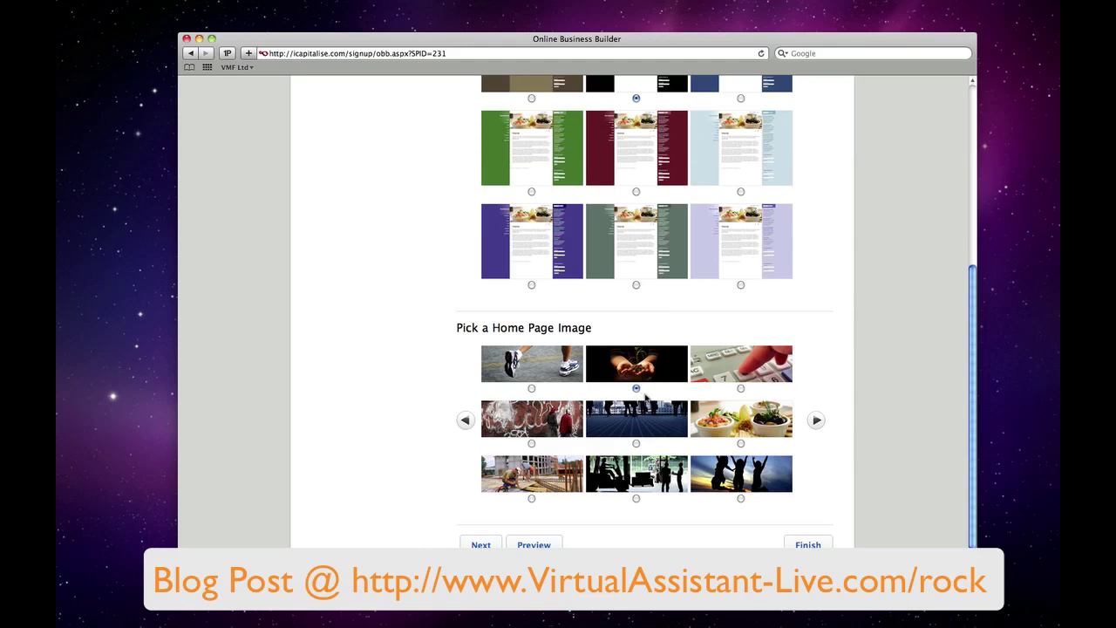
Return to the first set of home page images and use the hand holding a green seedling on white
{"action": "scroll", "coordinate": [782, 366], "scroll_direction": "up", "scroll_amount": 5}
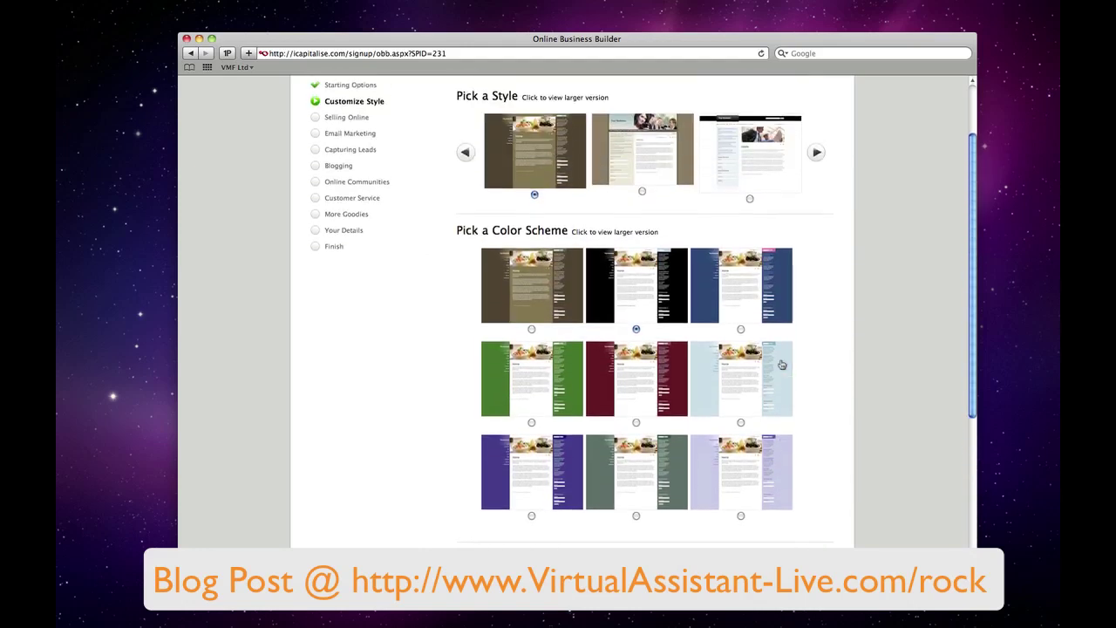
{"action": "scroll", "coordinate": [782, 364], "scroll_direction": "up", "scroll_amount": 2}
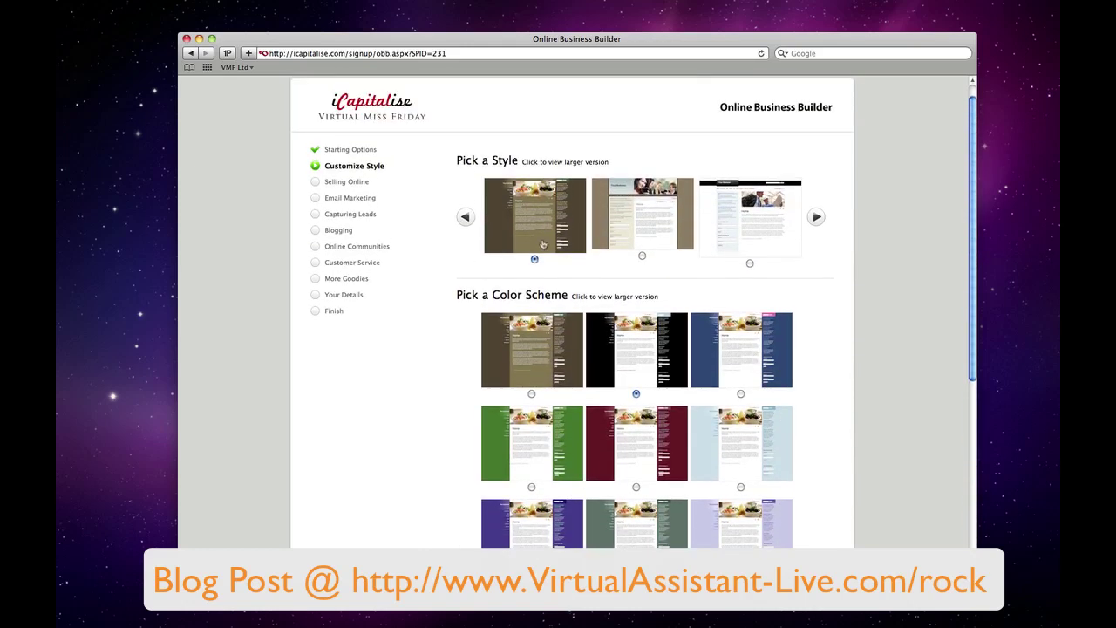
{"action": "scroll", "coordinate": [641, 359], "scroll_direction": "down", "scroll_amount": 4}
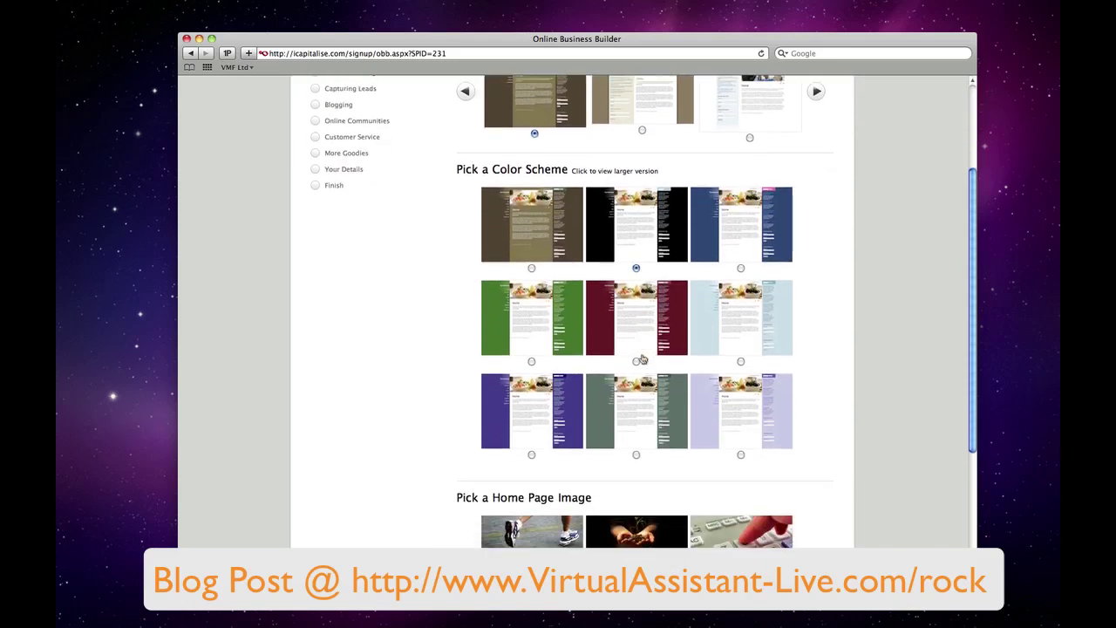
{"action": "scroll", "coordinate": [641, 357], "scroll_direction": "down", "scroll_amount": 2}
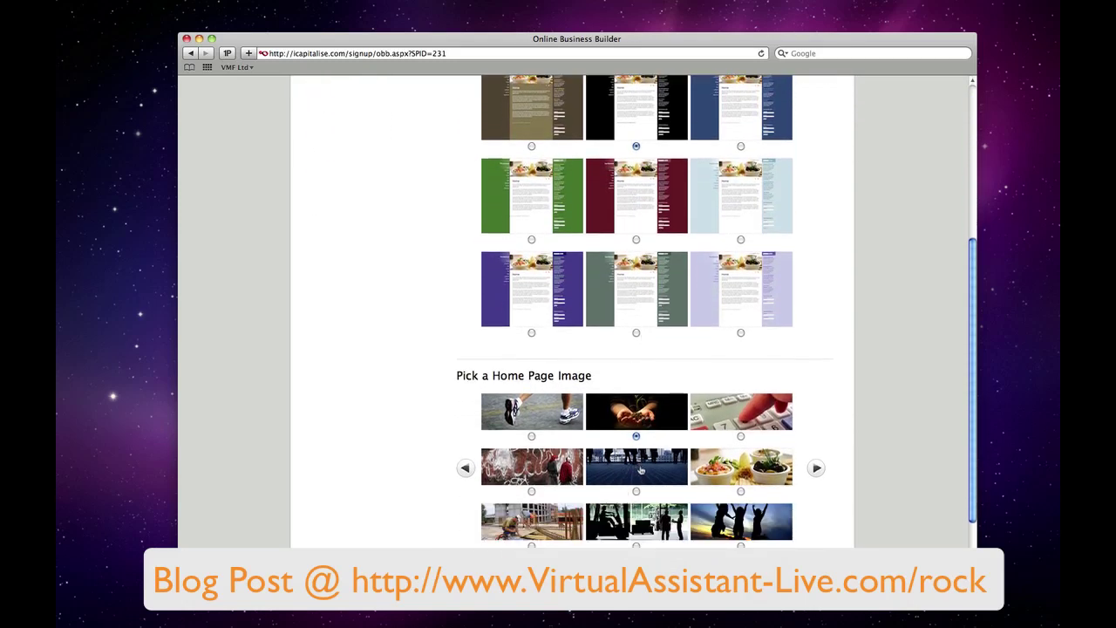
{"action": "scroll", "coordinate": [643, 485], "scroll_direction": "down", "scroll_amount": 2}
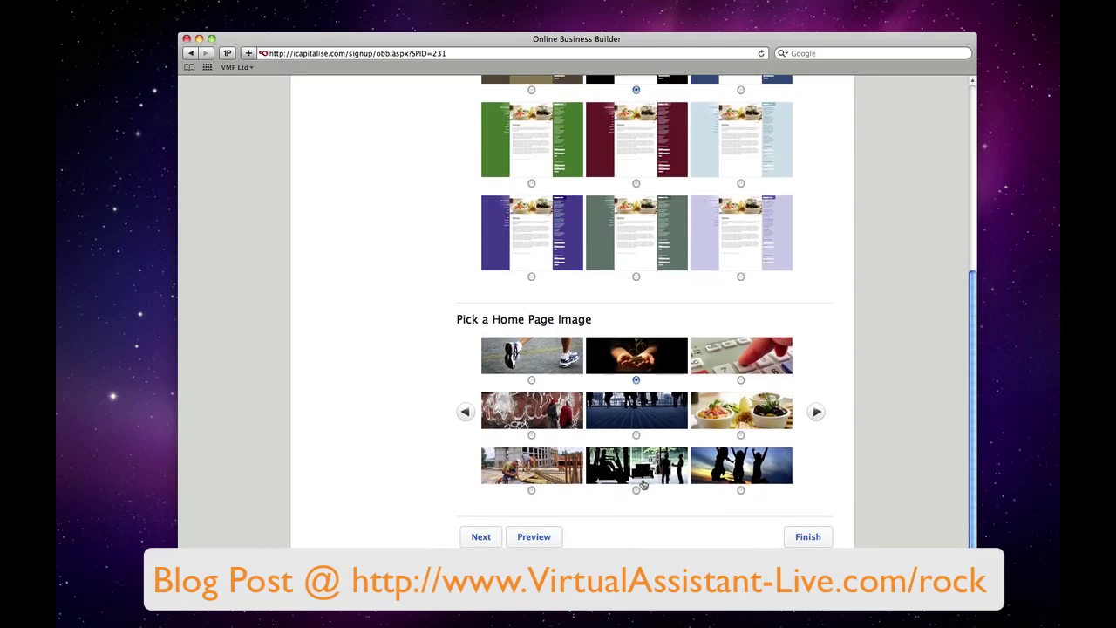
{"action": "left_click", "coordinate": [467, 401]}
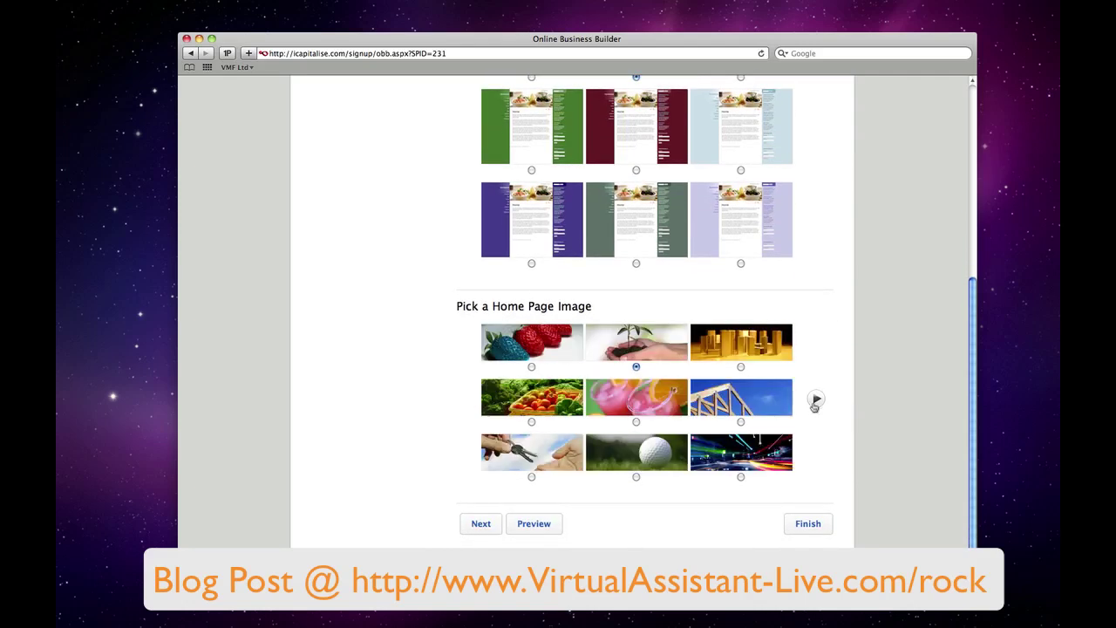
{"action": "left_click", "coordinate": [643, 354]}
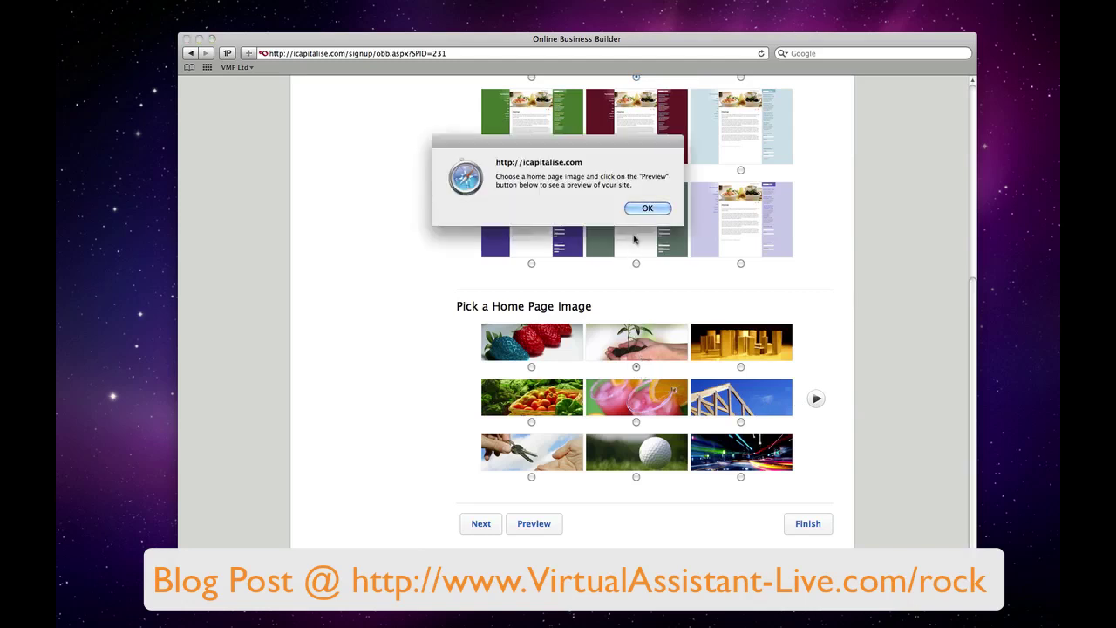
{"action": "left_click", "coordinate": [647, 208]}
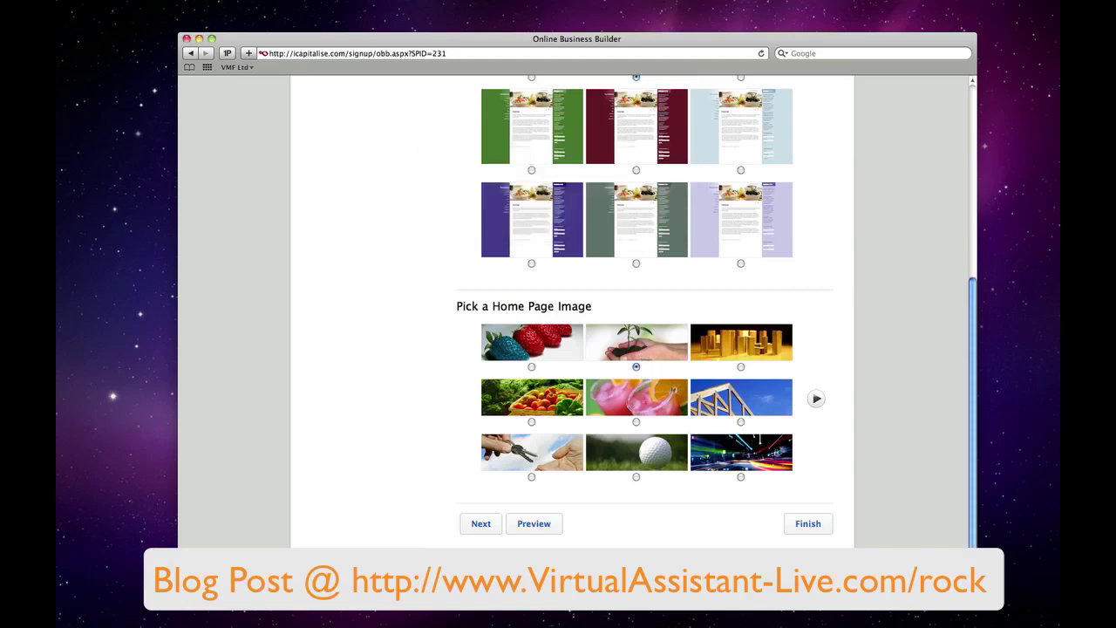
{"action": "left_click", "coordinate": [807, 525]}
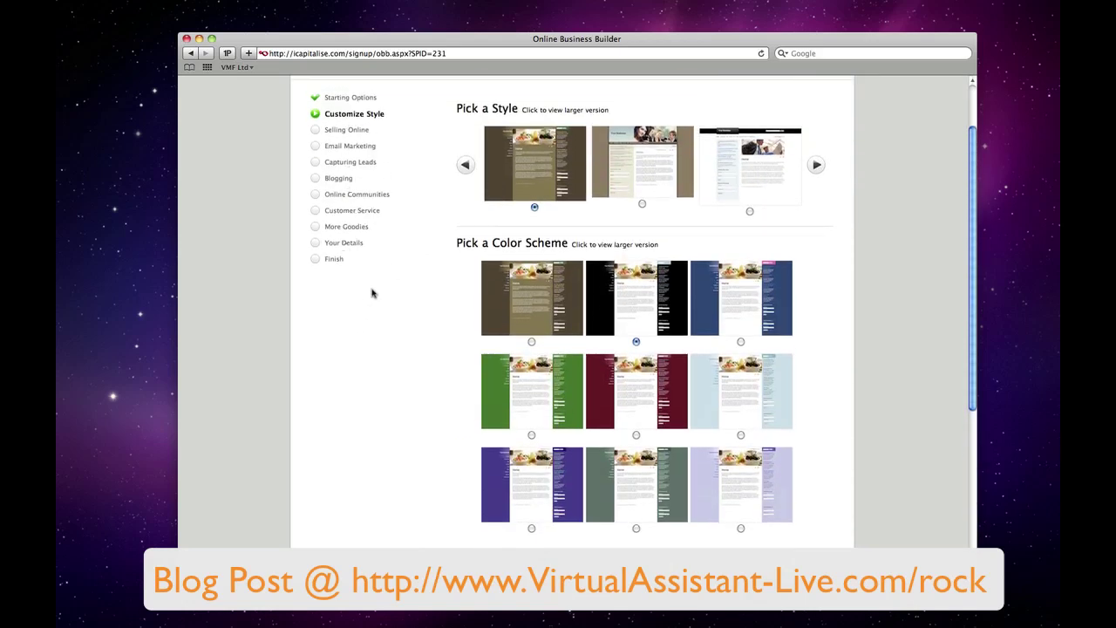
{"action": "scroll", "coordinate": [372, 291], "scroll_direction": "down", "scroll_amount": 1}
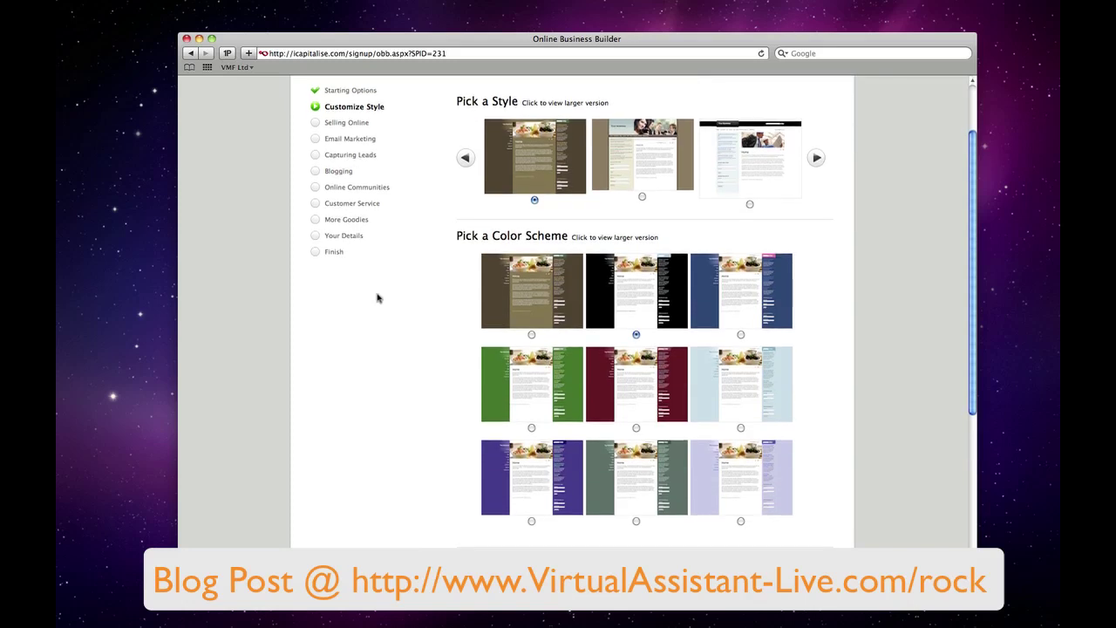
{"action": "scroll", "coordinate": [378, 299], "scroll_direction": "down", "scroll_amount": 10}
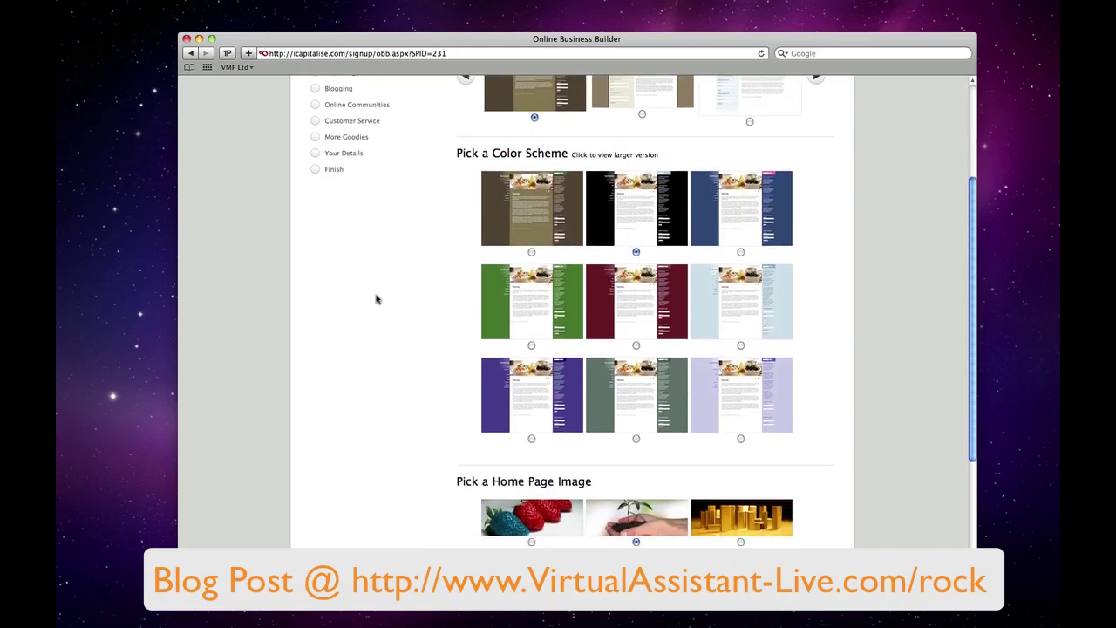
{"action": "scroll", "coordinate": [377, 299], "scroll_direction": "down", "scroll_amount": 2}
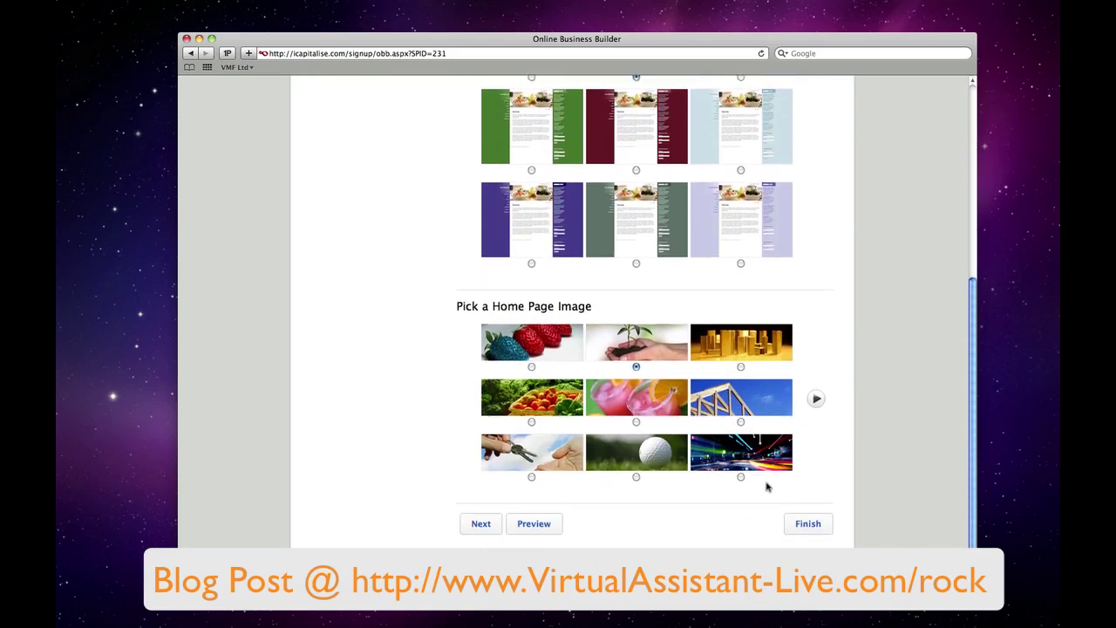
Finish choosing the site style and review the form for login details and site settings
{"action": "left_click", "coordinate": [808, 523]}
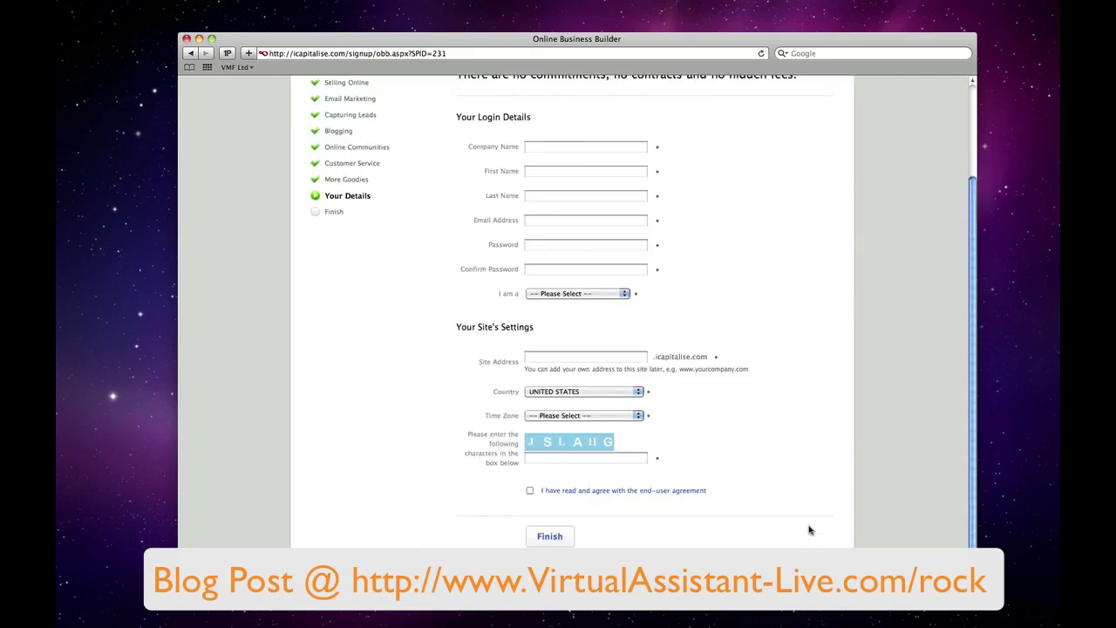
{"action": "scroll", "coordinate": [809, 530], "scroll_direction": "up", "scroll_amount": 2}
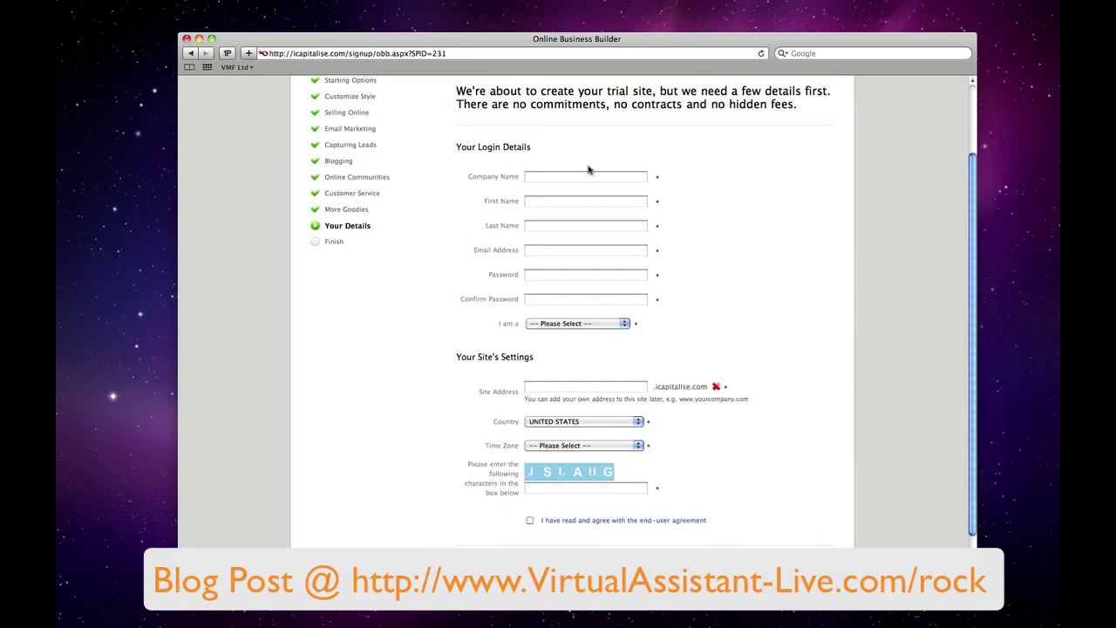
{"action": "scroll", "coordinate": [577, 321], "scroll_direction": "down", "scroll_amount": 1}
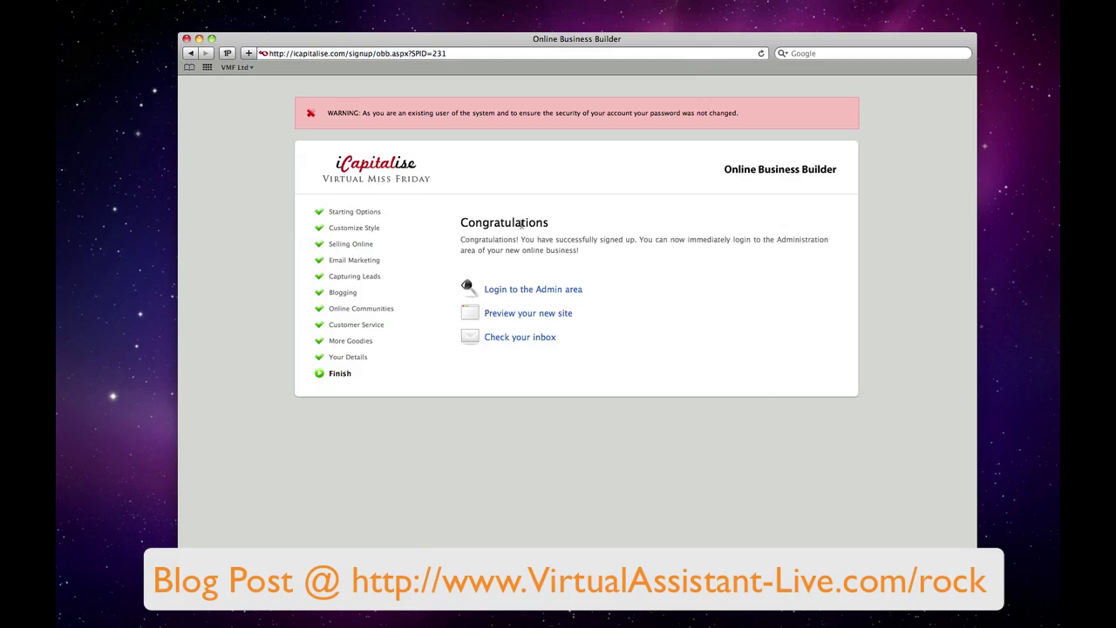
Open the new site's preview while keeping the sign-up page open, and look over its whole home page
{"action": "right_click", "coordinate": [556, 319]}
{"action": "left_click", "coordinate": [598, 332]}
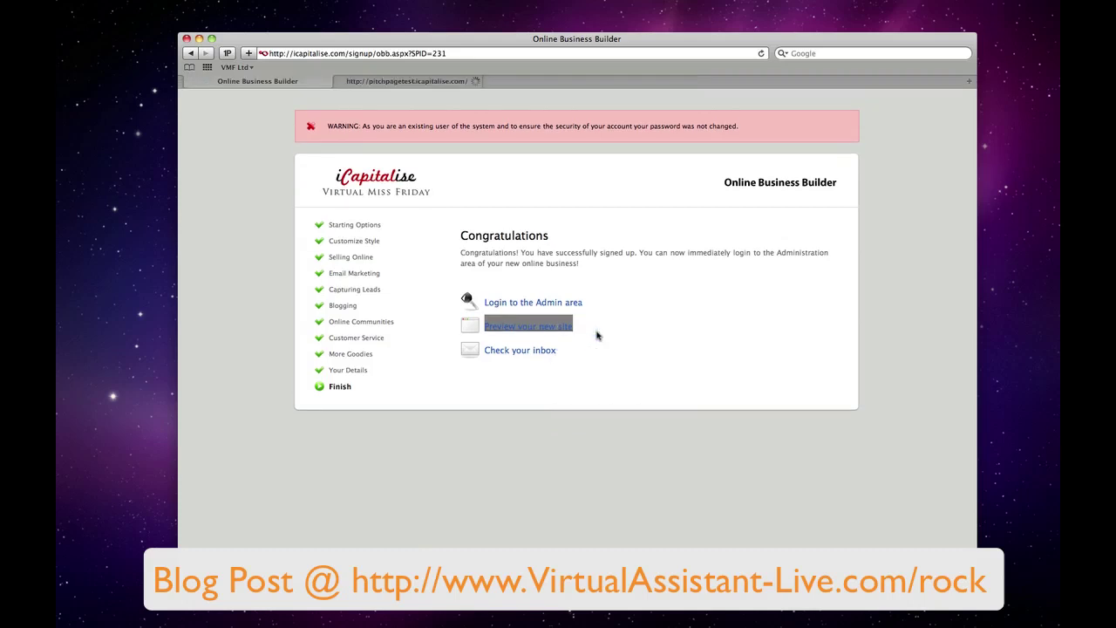
{"action": "left_click", "coordinate": [407, 81]}
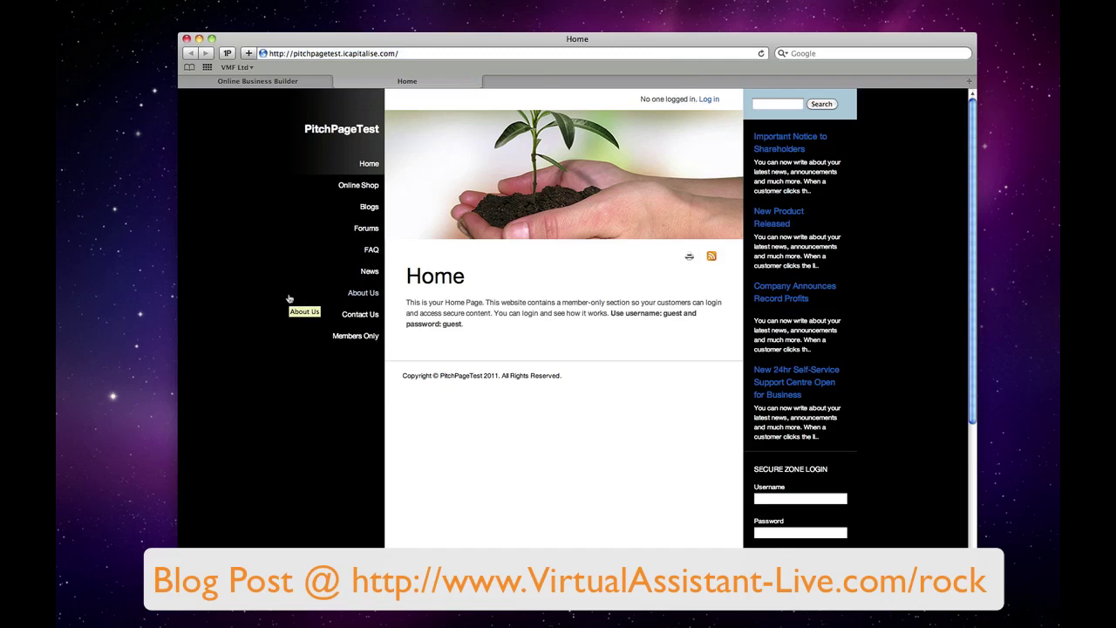
{"action": "scroll", "coordinate": [289, 298], "scroll_direction": "down", "scroll_amount": 8}
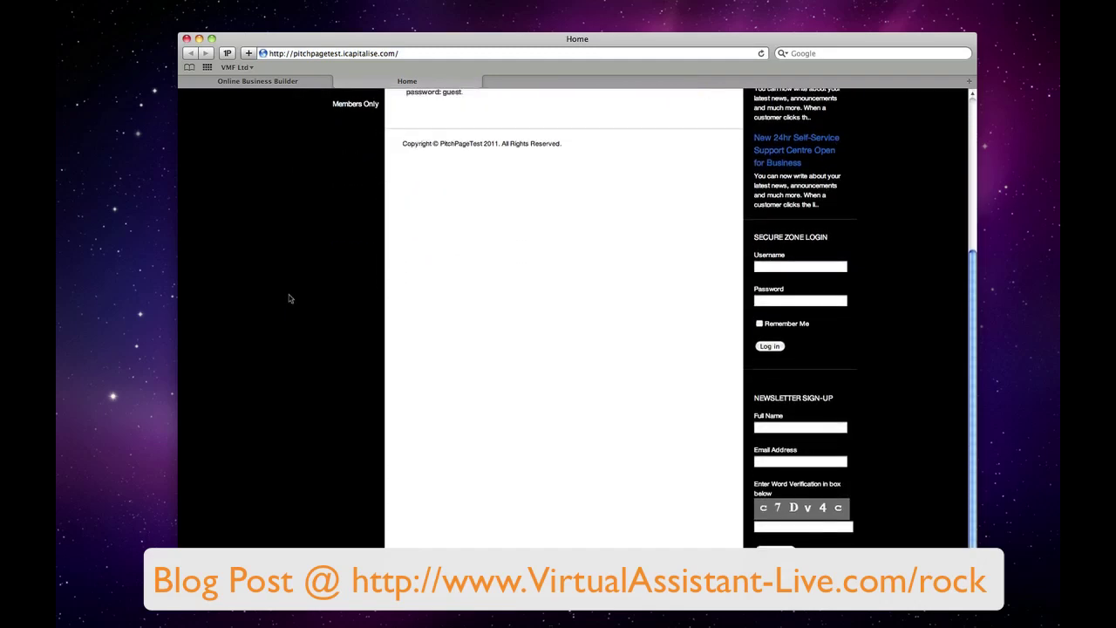
{"action": "scroll", "coordinate": [289, 299], "scroll_direction": "up", "scroll_amount": 8}
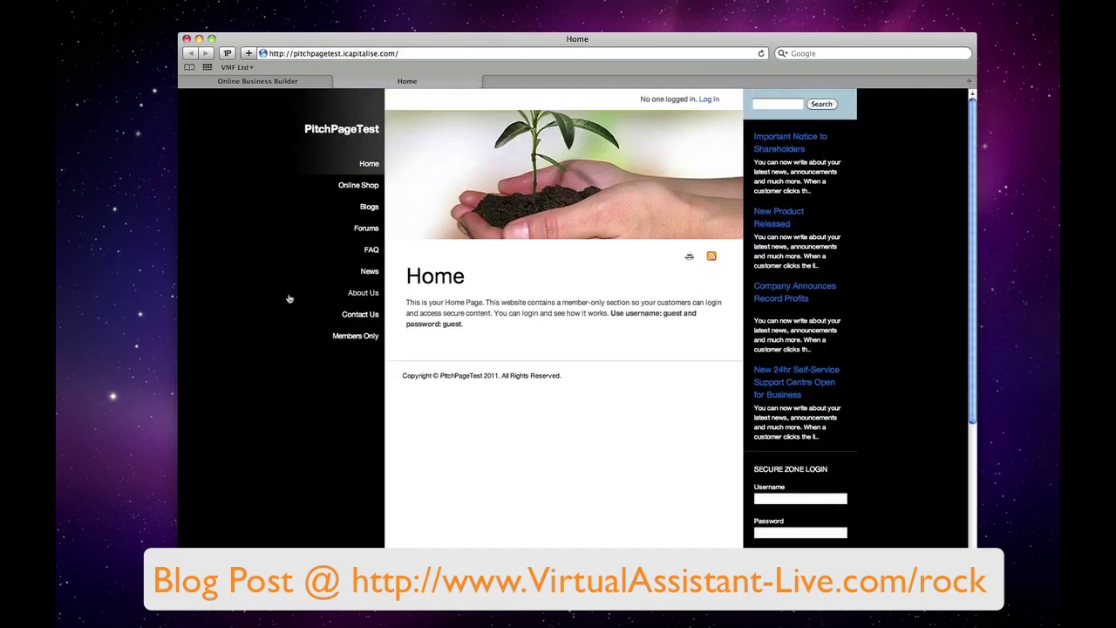
Visit the preview site's Online Shop, Forums, News and About Us pages, and return to its Home page
{"action": "left_click", "coordinate": [359, 186]}
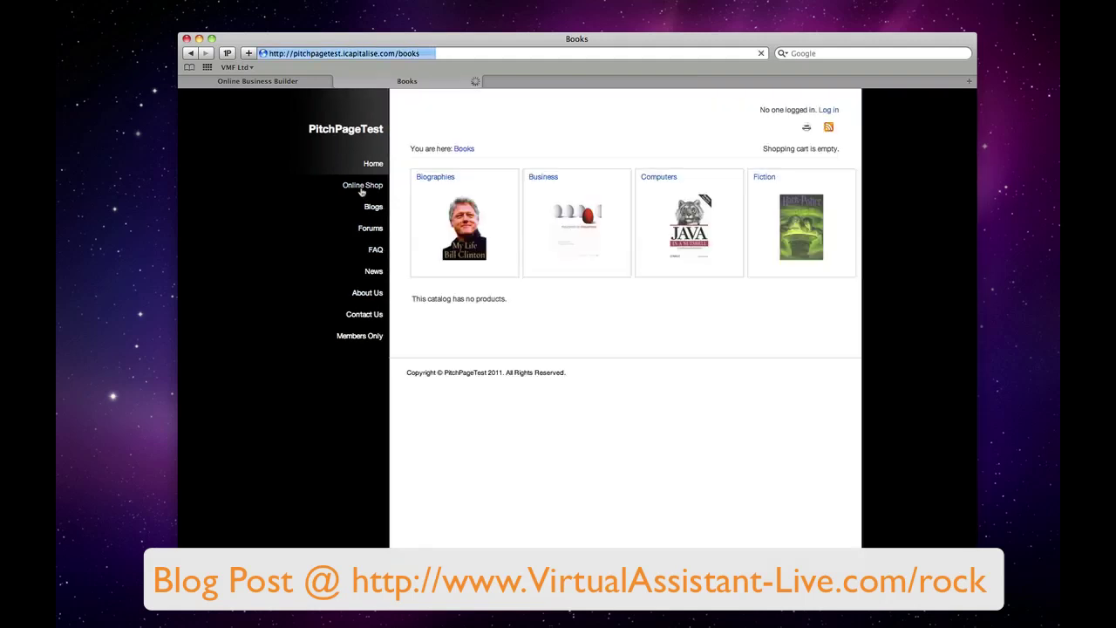
{"action": "left_click", "coordinate": [364, 230]}
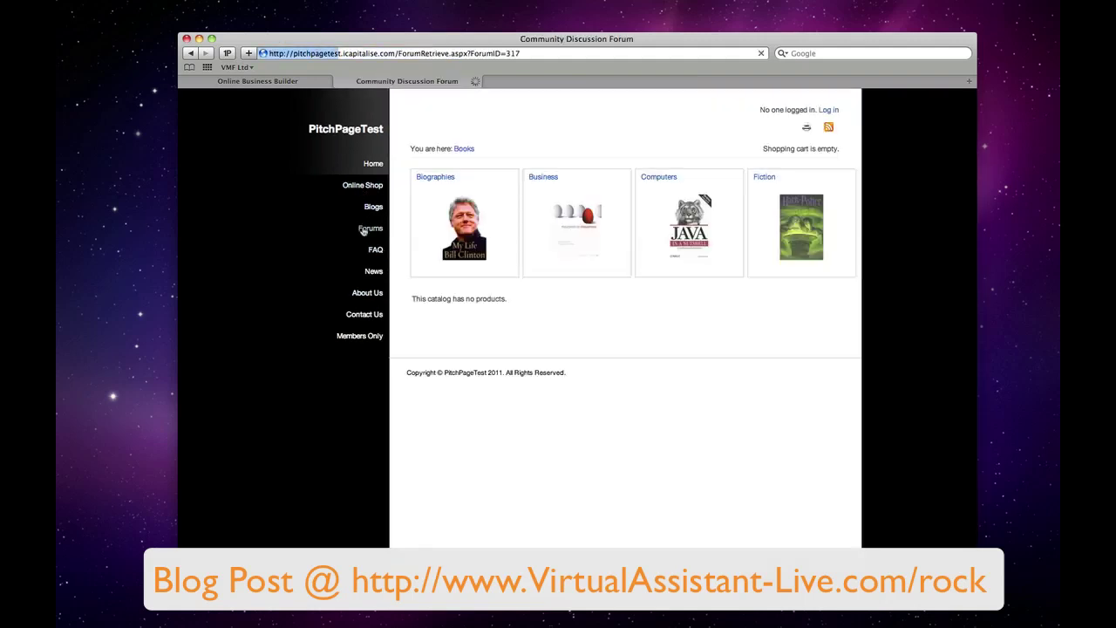
{"action": "left_click", "coordinate": [376, 274]}
{"action": "left_click", "coordinate": [368, 296]}
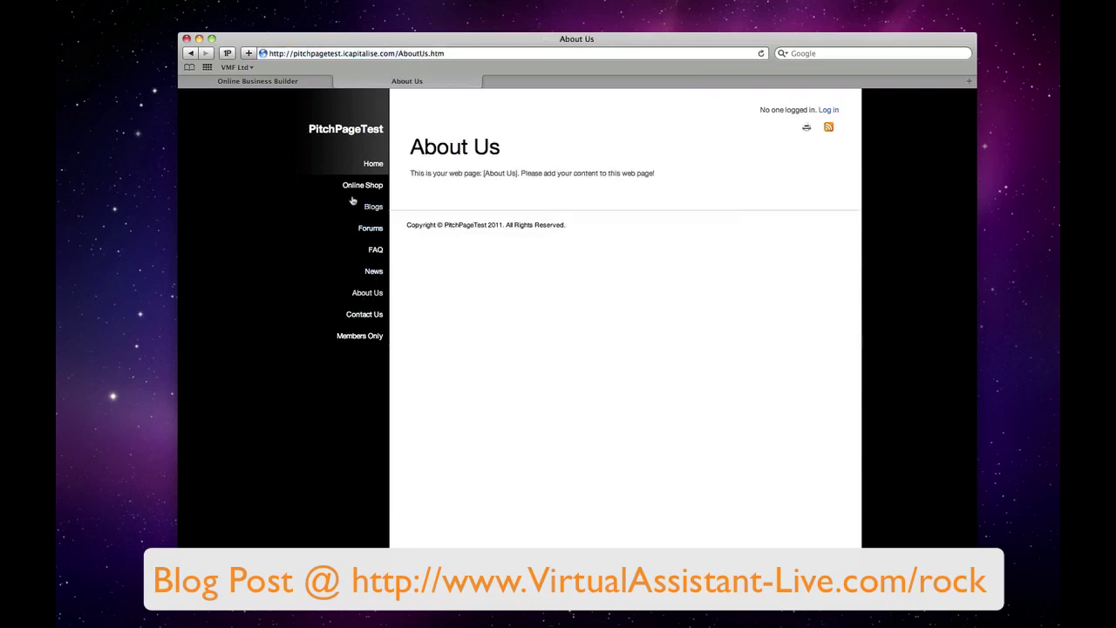
{"action": "left_click", "coordinate": [372, 165]}
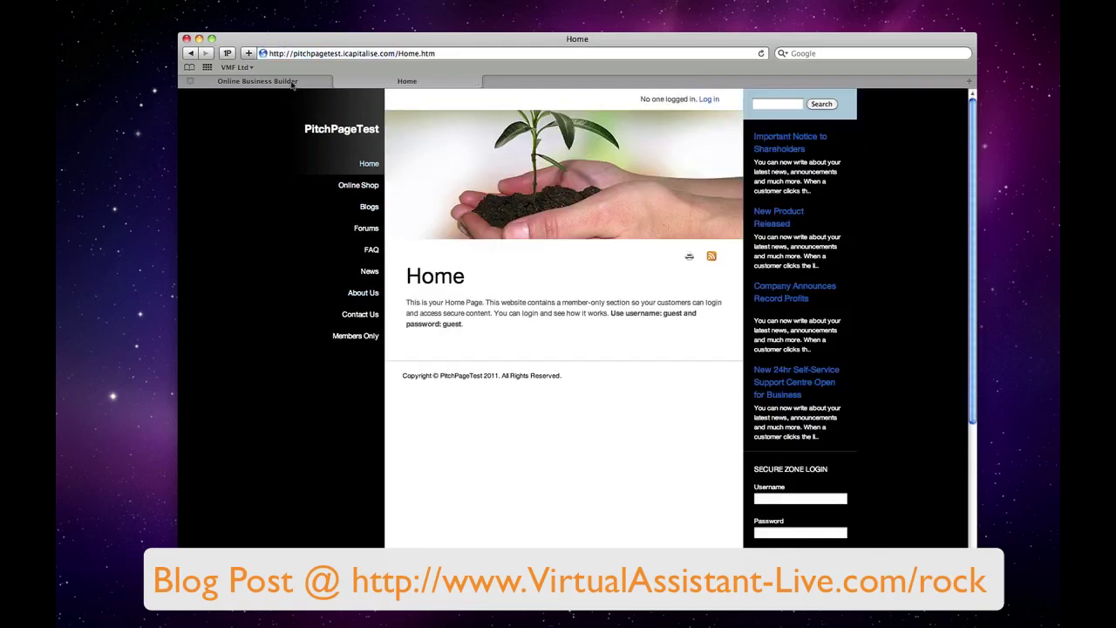
Return to the sign-up confirmation page and open the Admin area login separately, keeping the other pages open
{"action": "left_click", "coordinate": [292, 82]}
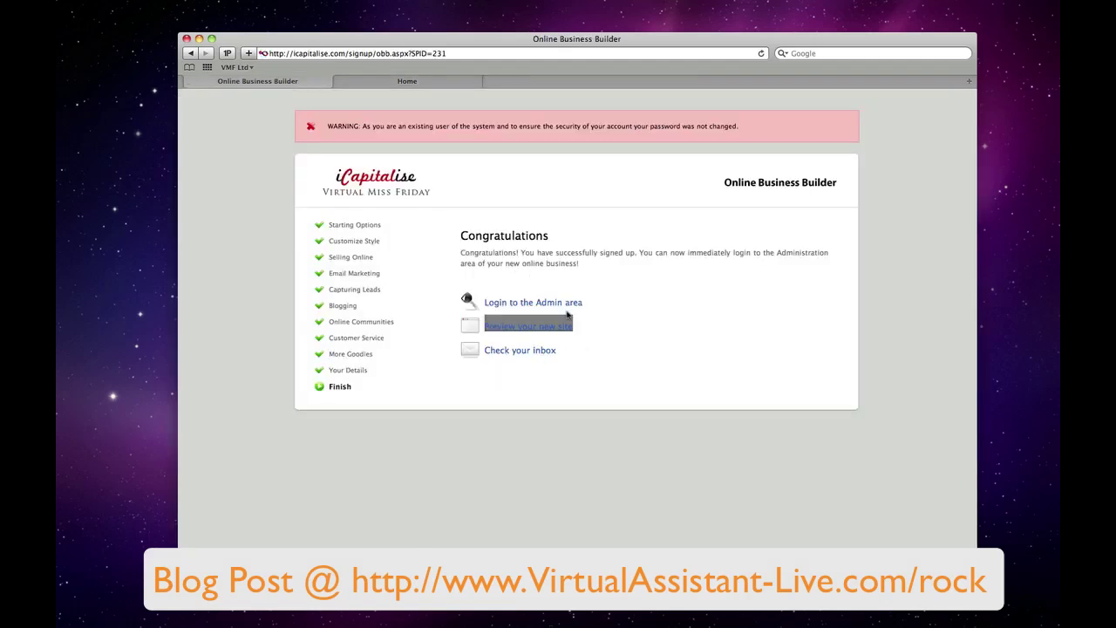
{"action": "left_click", "coordinate": [534, 362]}
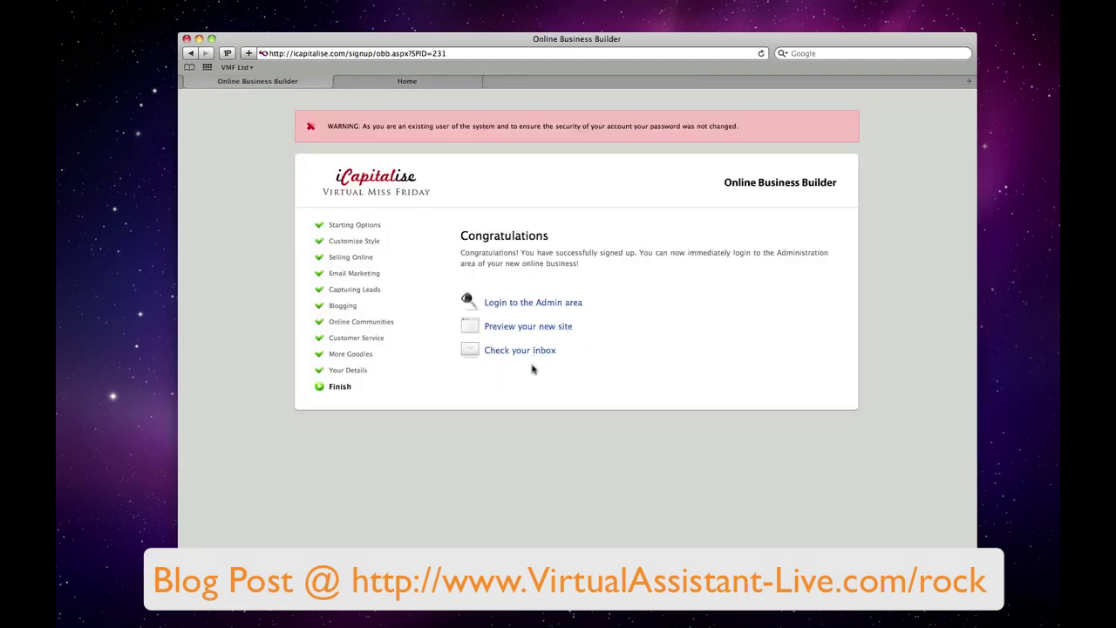
{"action": "right_click", "coordinate": [549, 307]}
{"action": "left_click", "coordinate": [612, 317]}
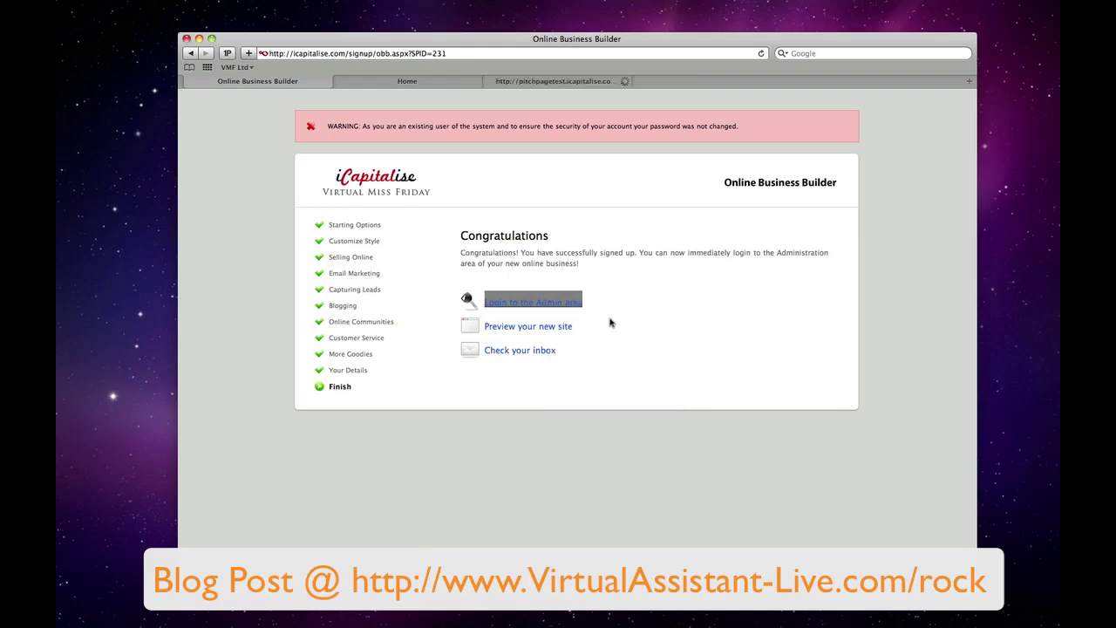
{"action": "left_click", "coordinate": [541, 83]}
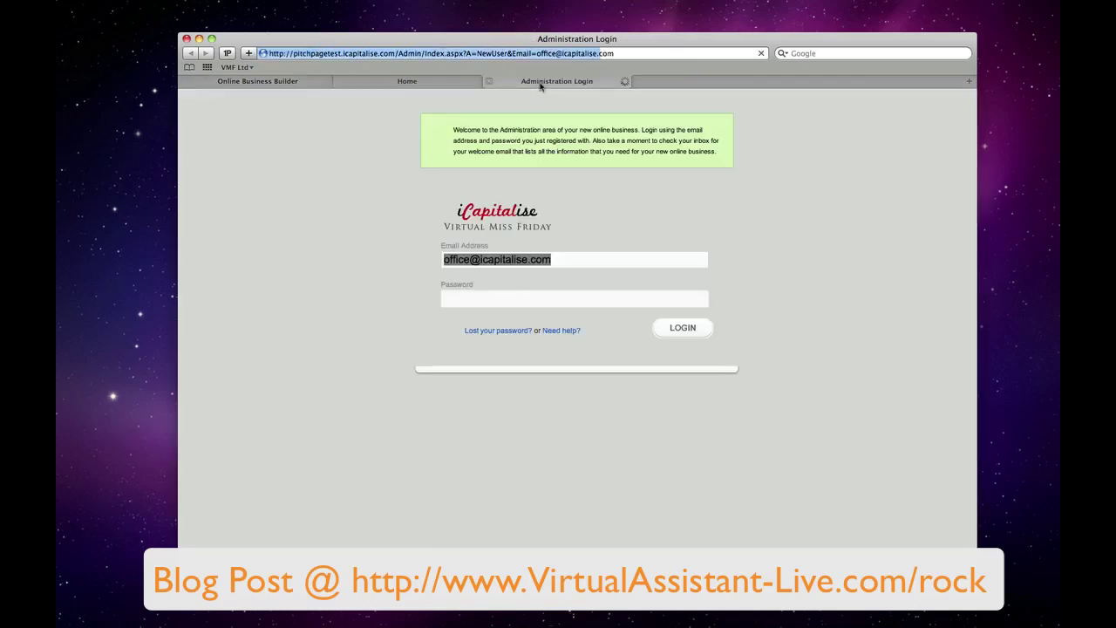
Log in to the Admin area, filling in the account password with the saved iCapitalise.com login from 1Password
{"action": "left_click", "coordinate": [607, 298]}
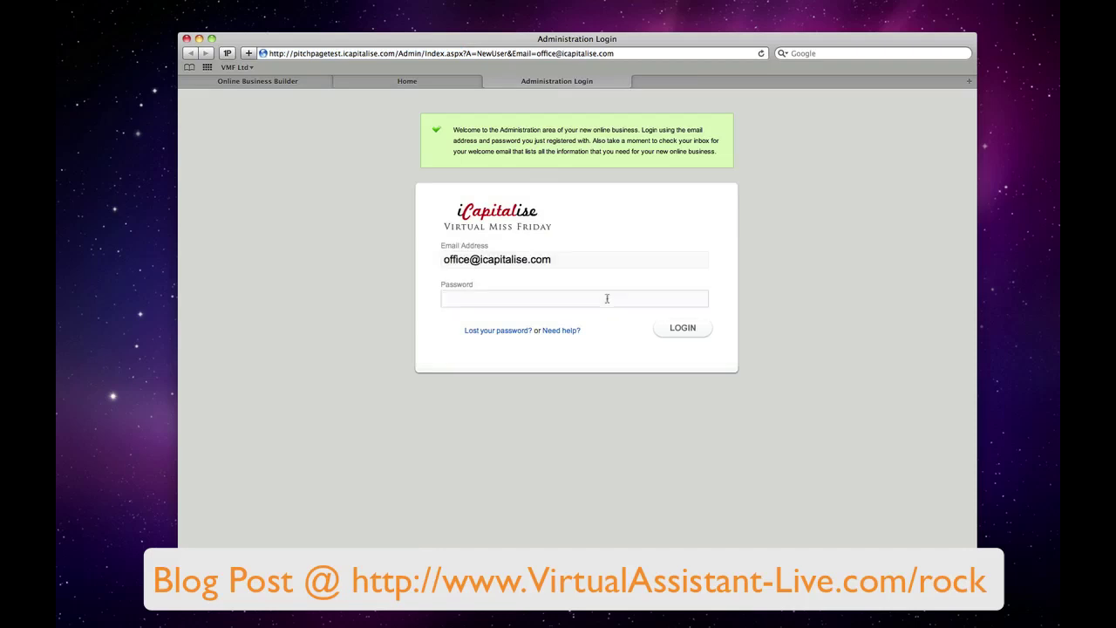
{"action": "left_click", "coordinate": [228, 54]}
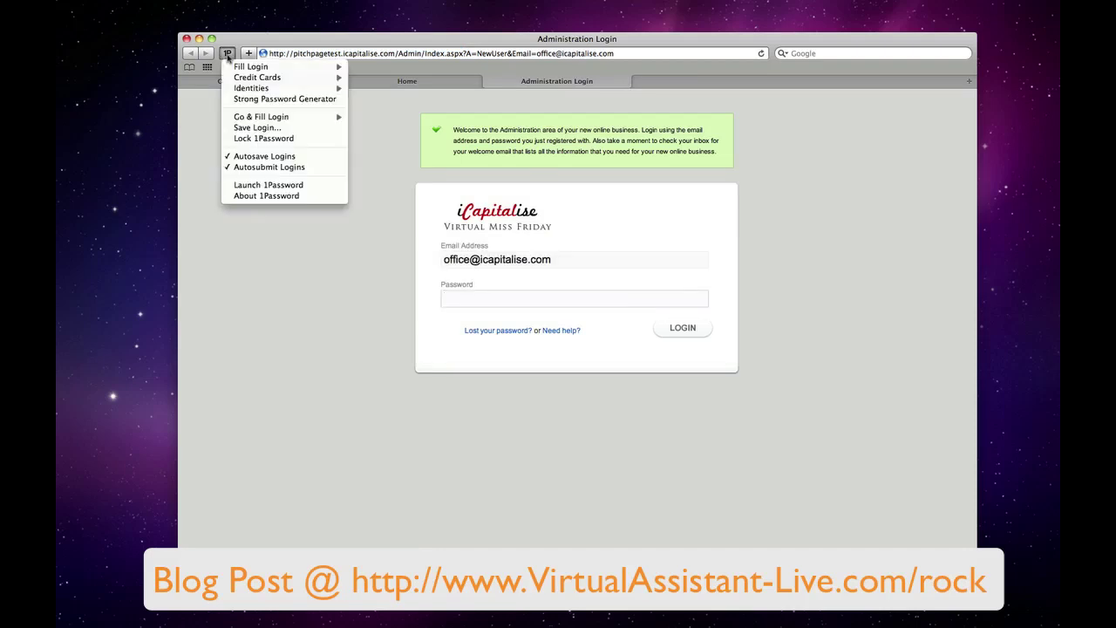
{"action": "mouse_move", "coordinate": [252, 70]}
{"action": "left_click", "coordinate": [380, 69]}
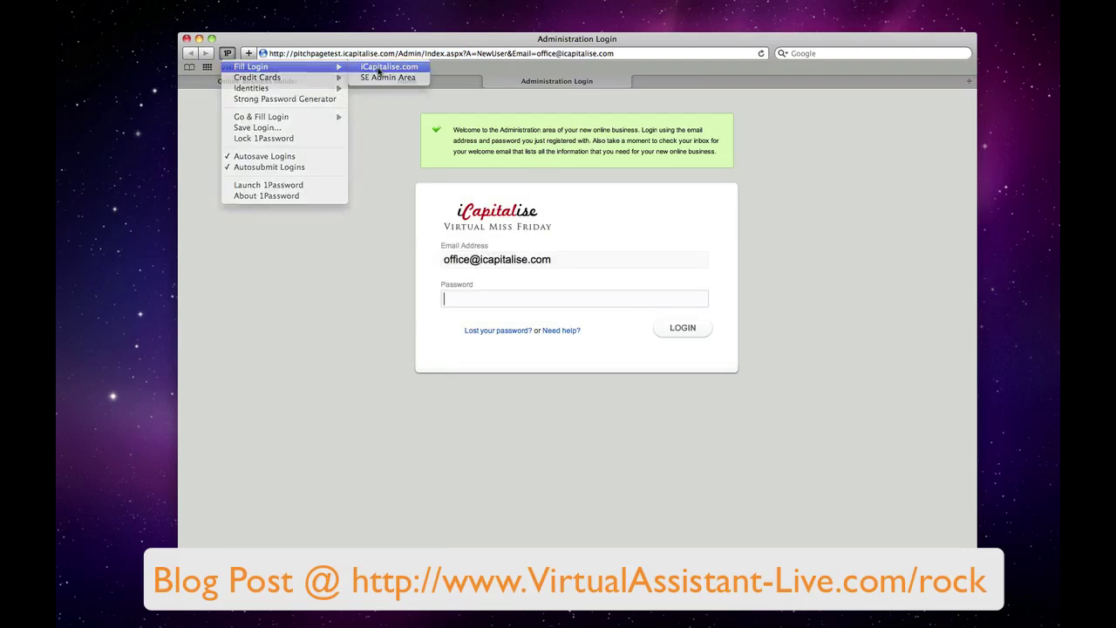
{"action": "left_click", "coordinate": [634, 150]}
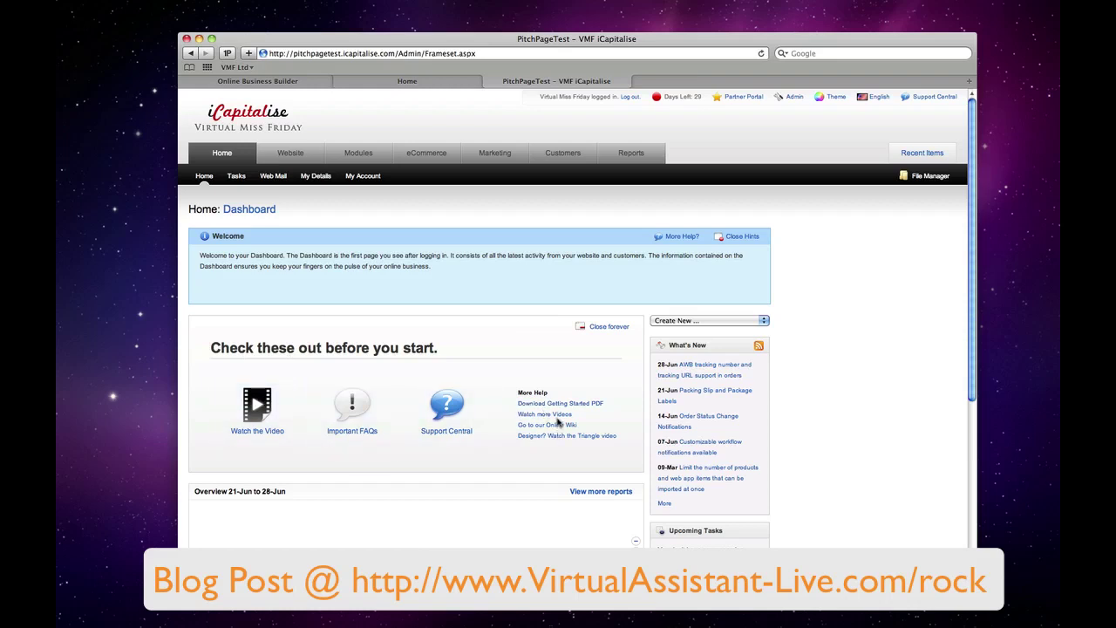
Look through the admin dashboard, including its getting-started help, activity overview, live feed and system usage
{"action": "scroll", "coordinate": [502, 376], "scroll_direction": "down", "scroll_amount": 3}
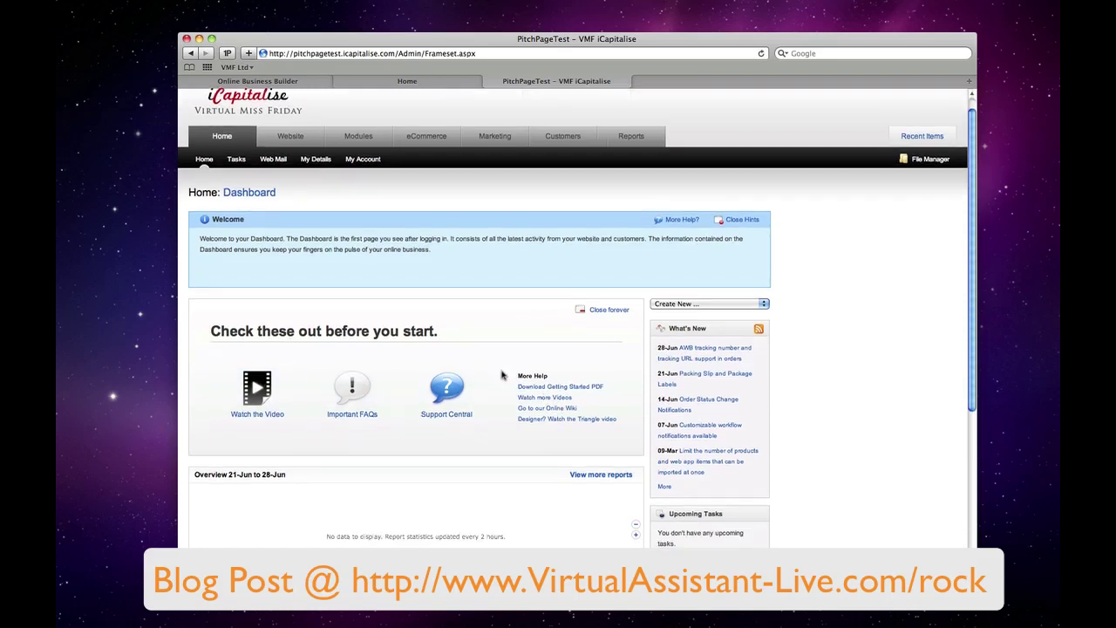
{"action": "scroll", "coordinate": [501, 377], "scroll_direction": "down", "scroll_amount": 5}
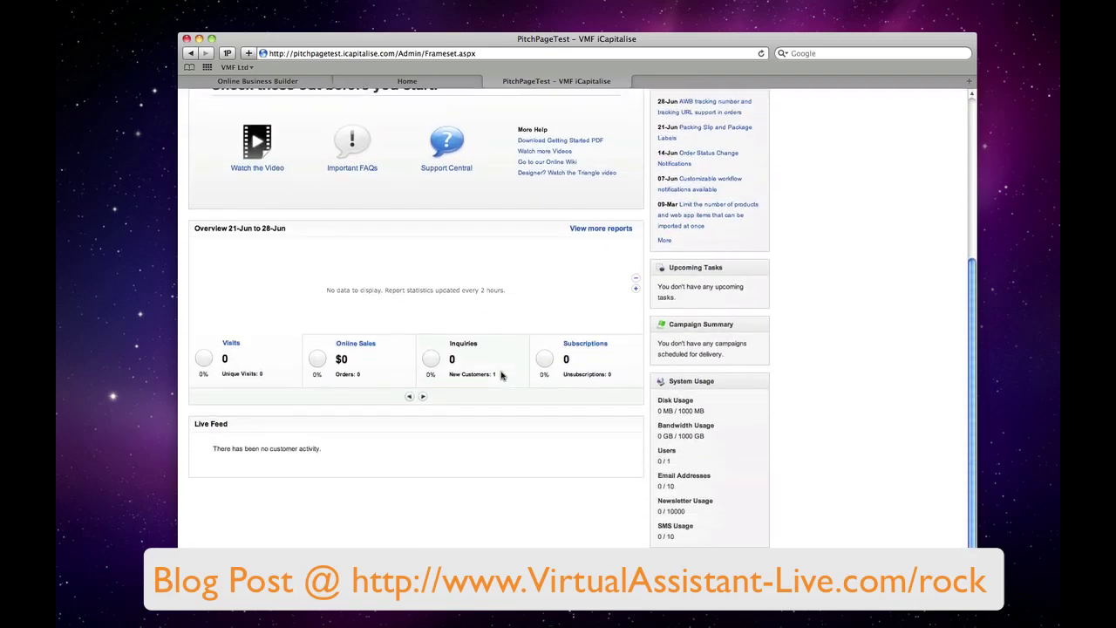
{"action": "scroll", "coordinate": [502, 376], "scroll_direction": "up", "scroll_amount": 4}
{"action": "scroll", "coordinate": [501, 376], "scroll_direction": "up", "scroll_amount": 3}
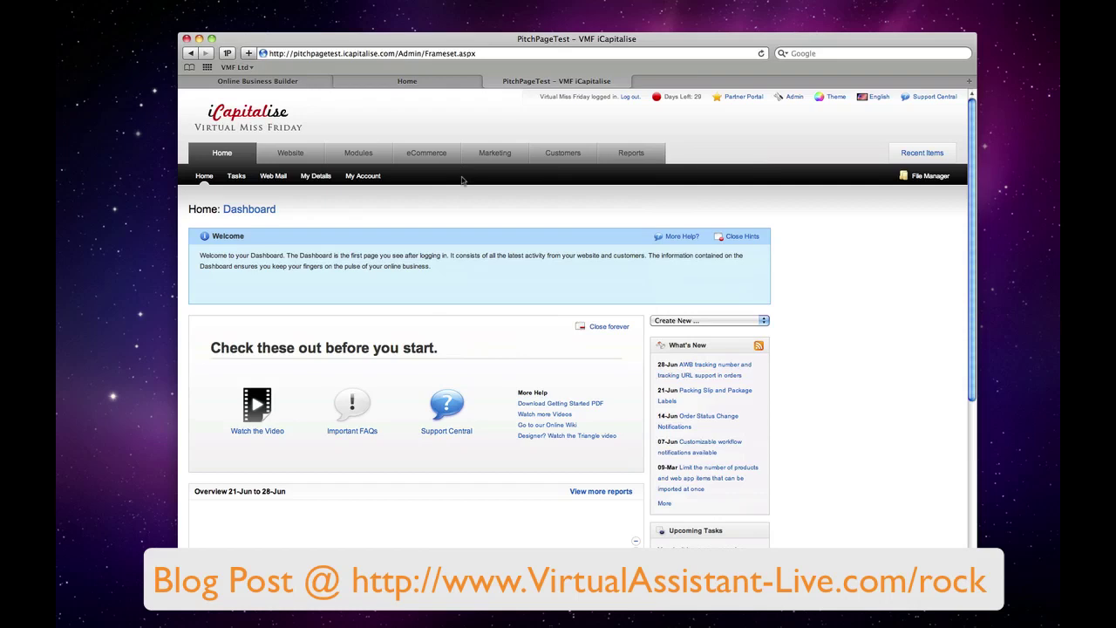
Go back to the preview site and examine its home page, navigation, secure zone login and newsletter sign-up form
{"action": "left_click", "coordinate": [399, 84]}
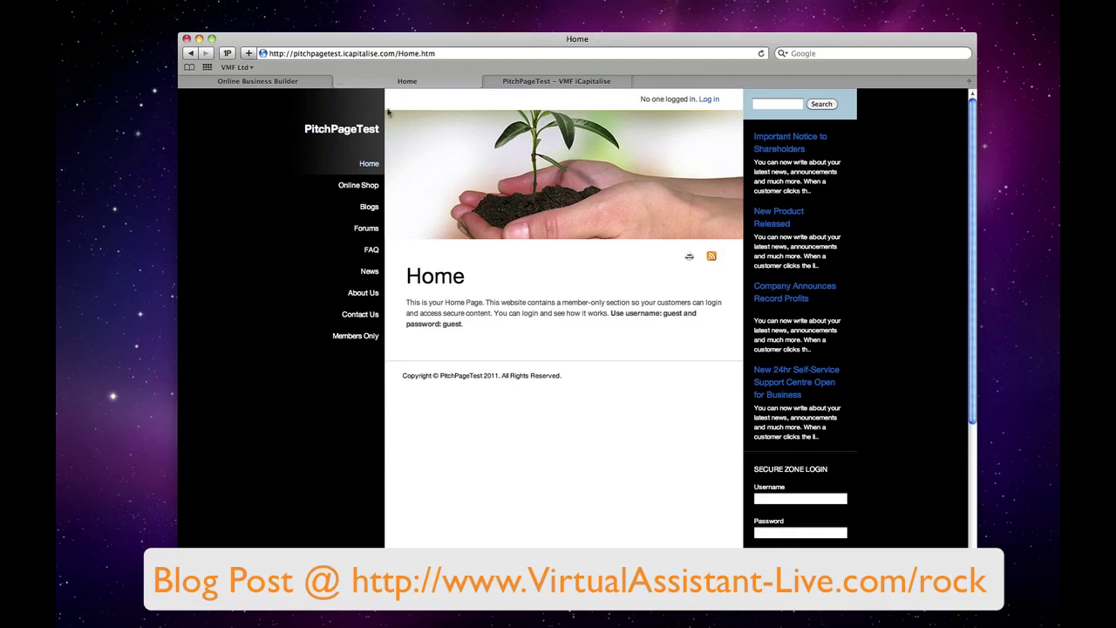
{"action": "scroll", "coordinate": [331, 192], "scroll_direction": "down", "scroll_amount": 2}
{"action": "scroll", "coordinate": [332, 191], "scroll_direction": "down", "scroll_amount": 5}
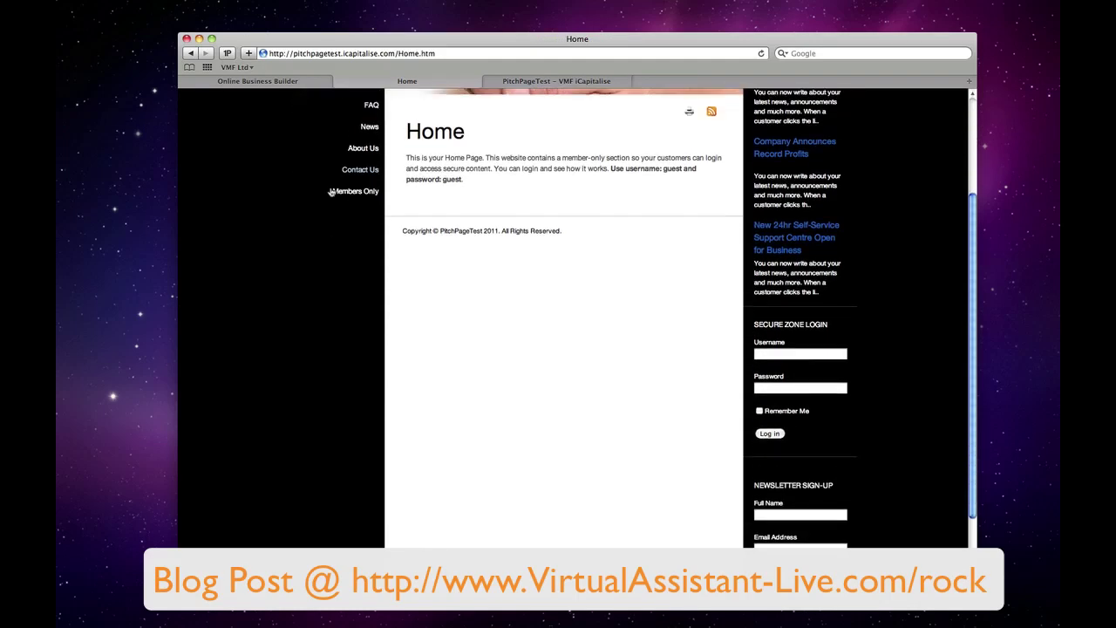
{"action": "scroll", "coordinate": [332, 191], "scroll_direction": "up", "scroll_amount": 3}
{"action": "scroll", "coordinate": [331, 192], "scroll_direction": "down", "scroll_amount": 3}
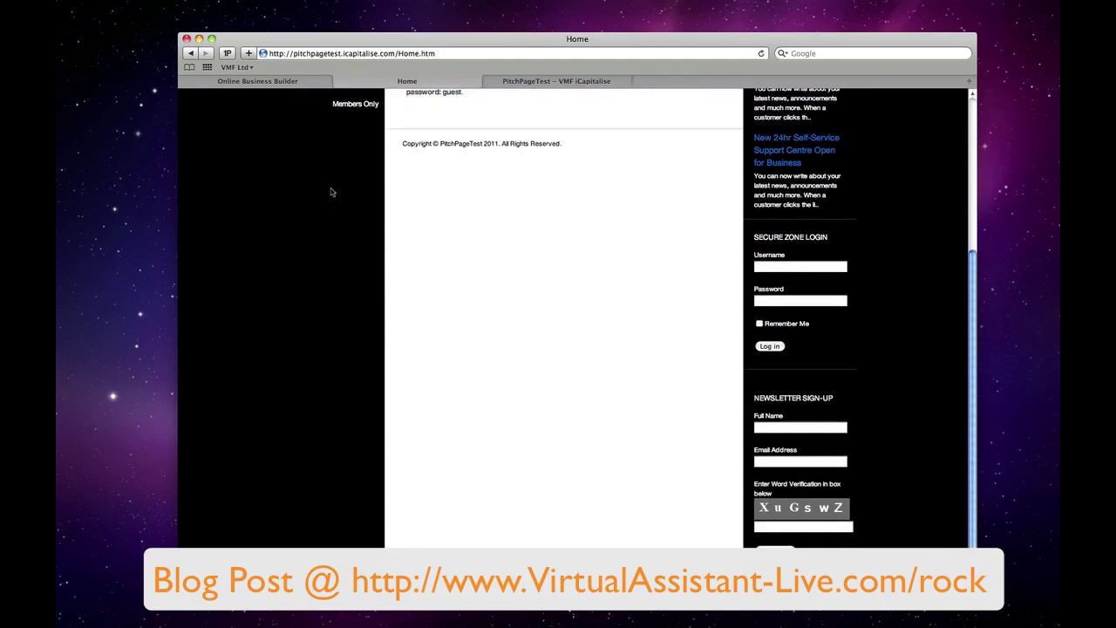
{"action": "scroll", "coordinate": [518, 262], "scroll_direction": "up", "scroll_amount": 1}
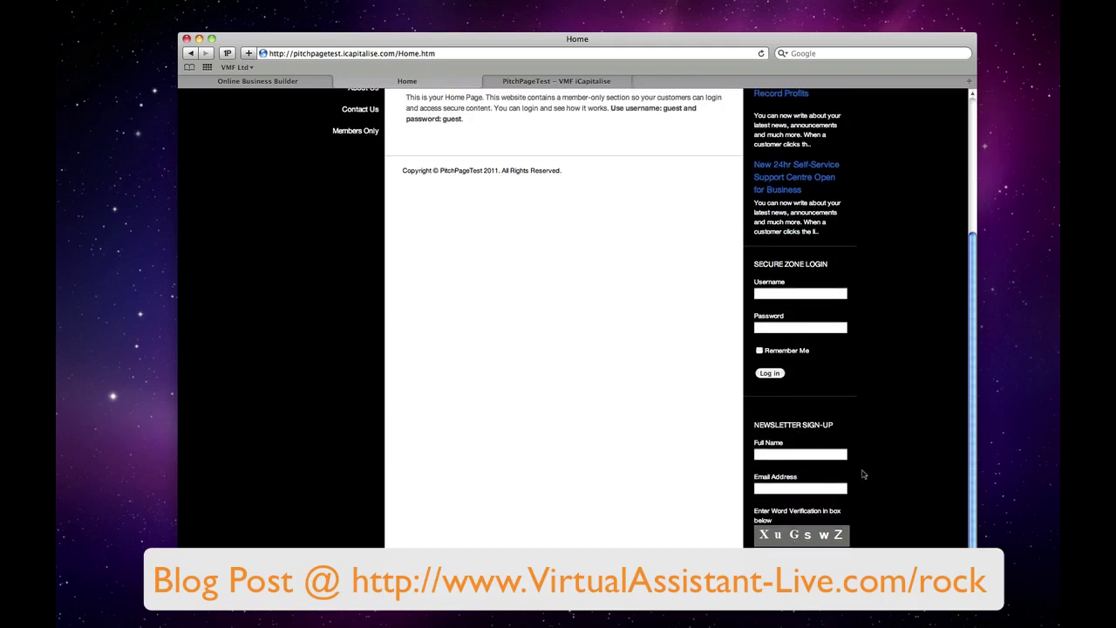
{"action": "scroll", "coordinate": [868, 472], "scroll_direction": "up", "scroll_amount": 2}
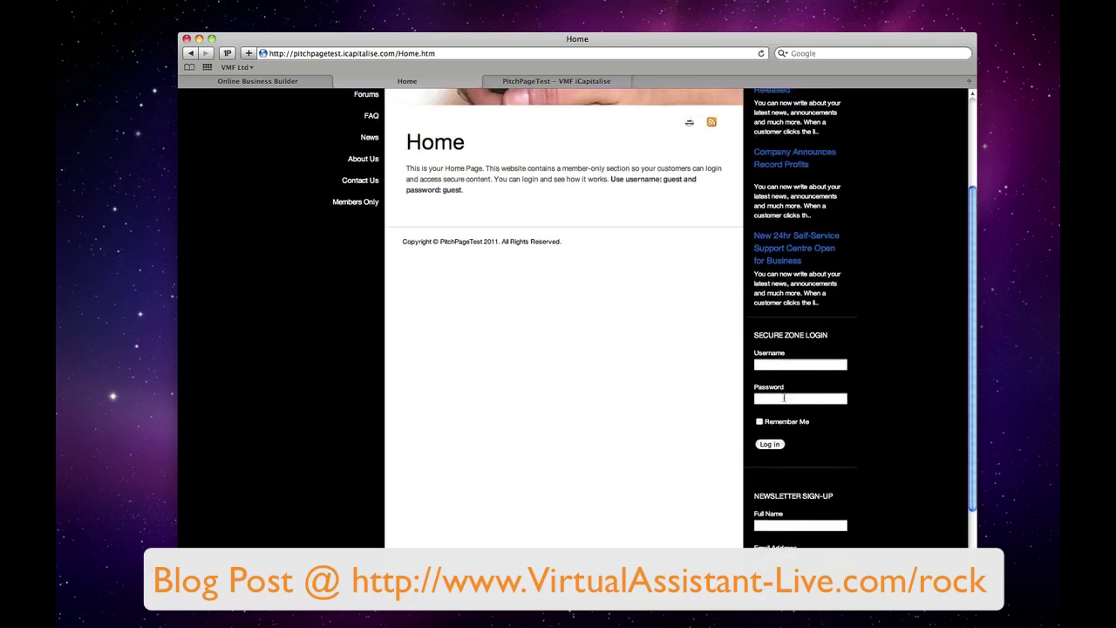
{"action": "scroll", "coordinate": [784, 399], "scroll_direction": "up", "scroll_amount": 1}
{"action": "scroll", "coordinate": [784, 398], "scroll_direction": "up", "scroll_amount": 1}
{"action": "scroll", "coordinate": [786, 418], "scroll_direction": "up", "scroll_amount": 2}
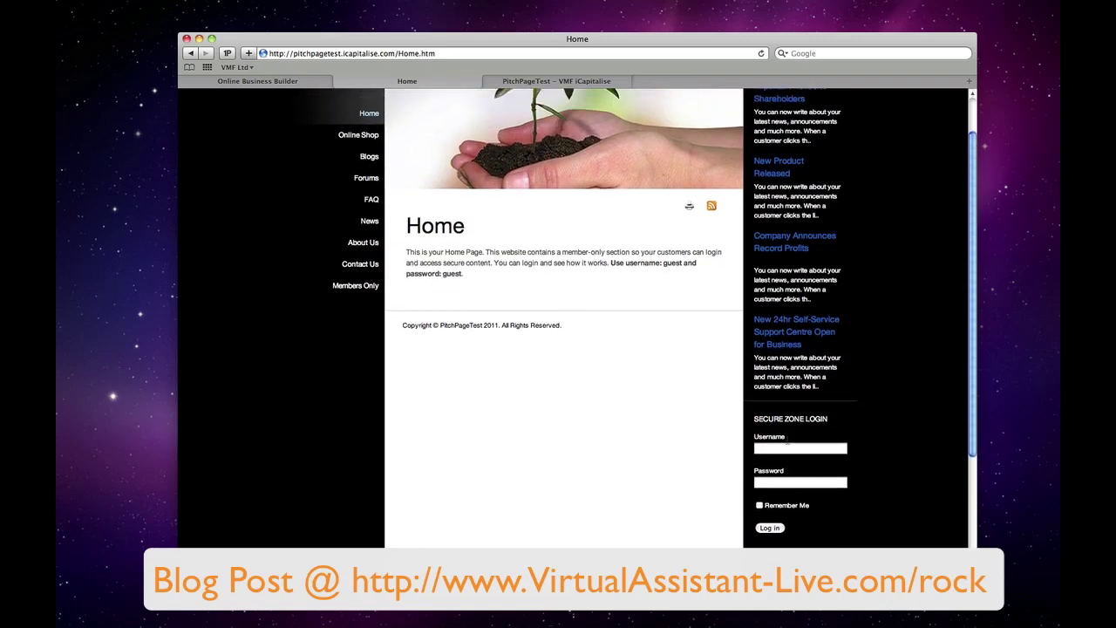
{"action": "scroll", "coordinate": [790, 445], "scroll_direction": "up", "scroll_amount": 2}
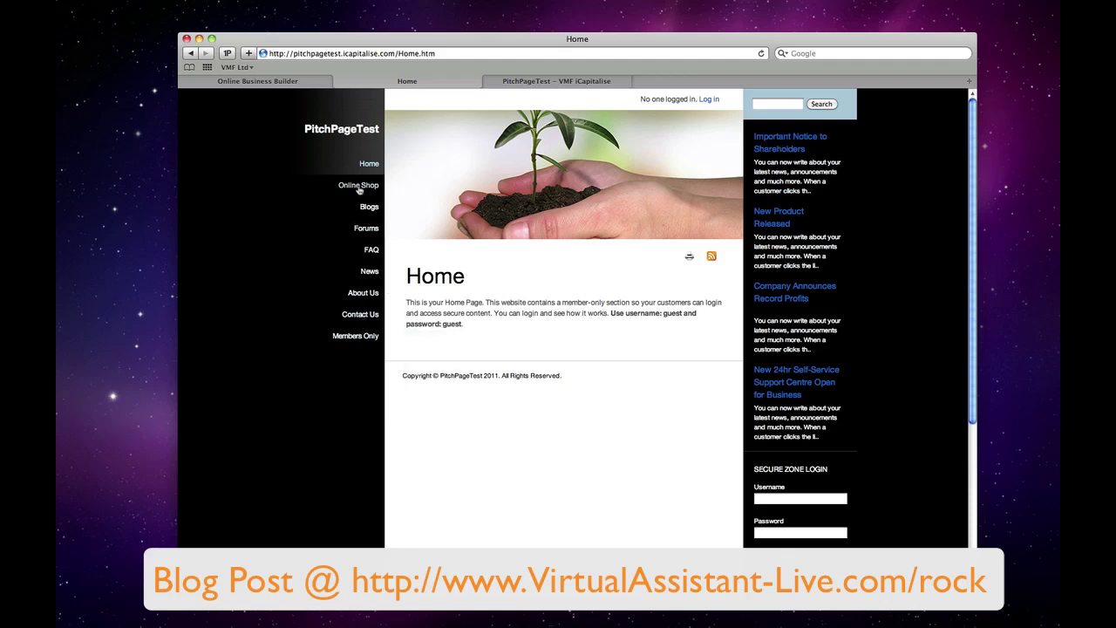
Compare the admin dashboard with the preview site, and view the dashboard's Marketing, Modules and Admin options
{"action": "left_click", "coordinate": [568, 81]}
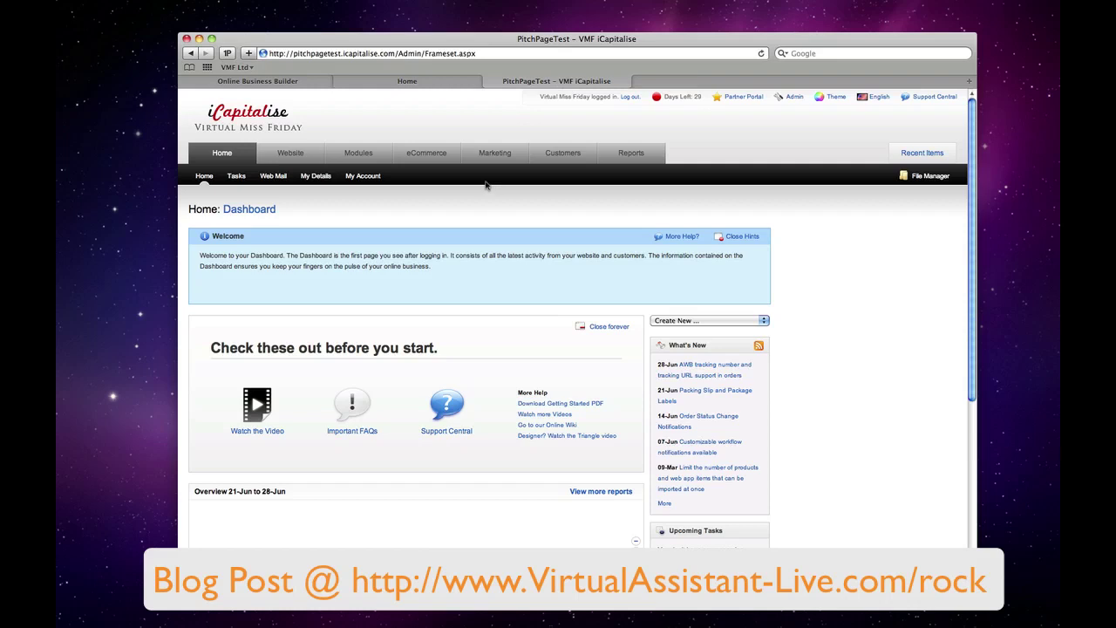
{"action": "left_click", "coordinate": [339, 80]}
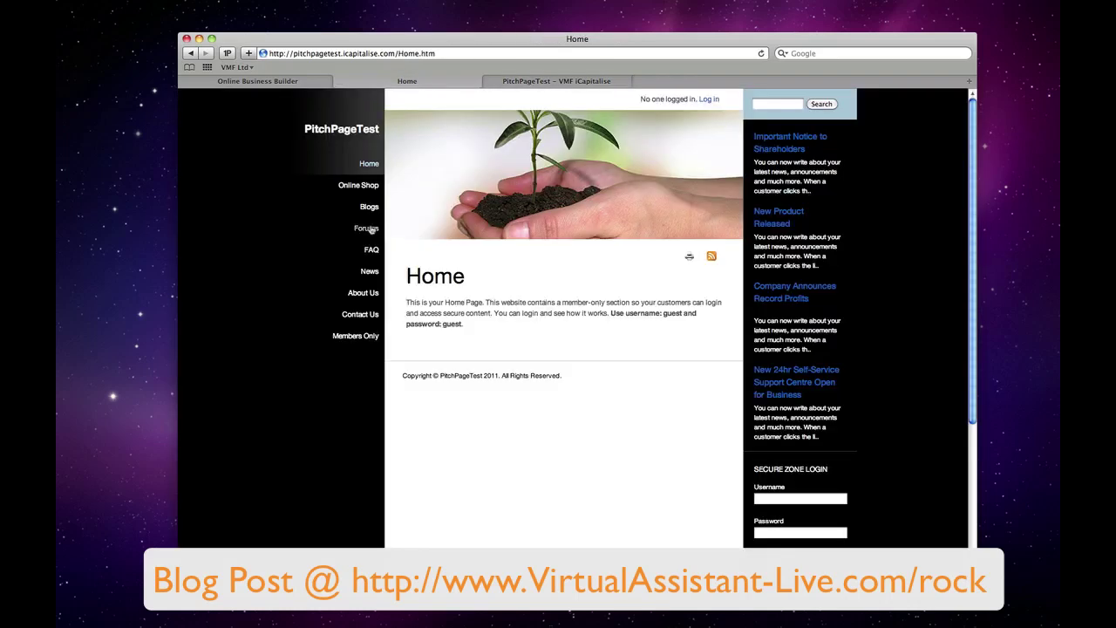
{"action": "left_click", "coordinate": [565, 84]}
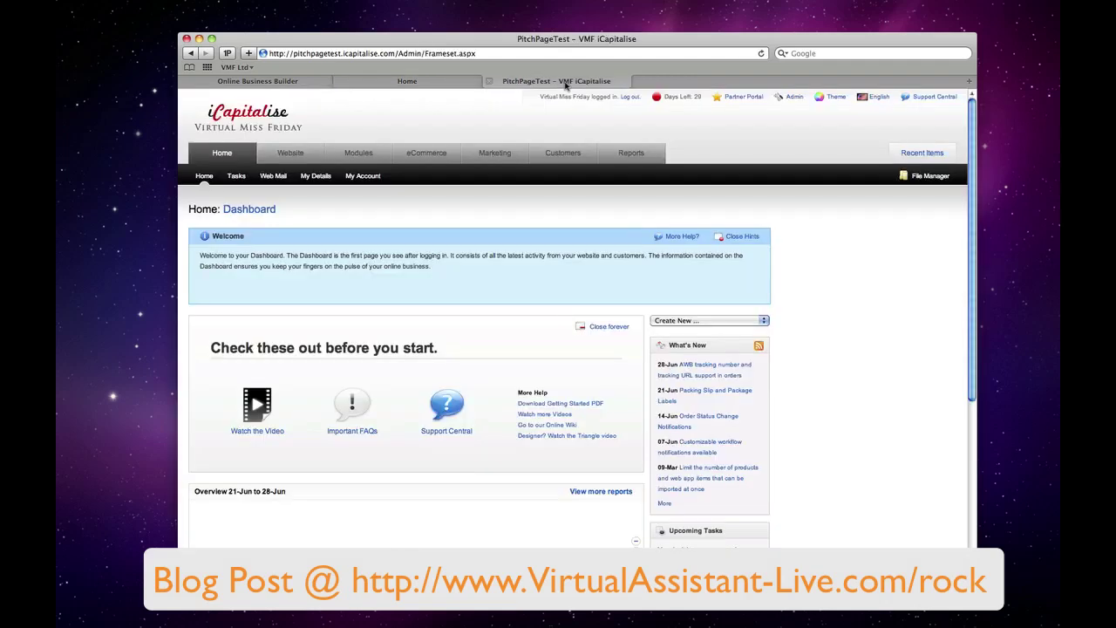
{"action": "mouse_move", "coordinate": [518, 156]}
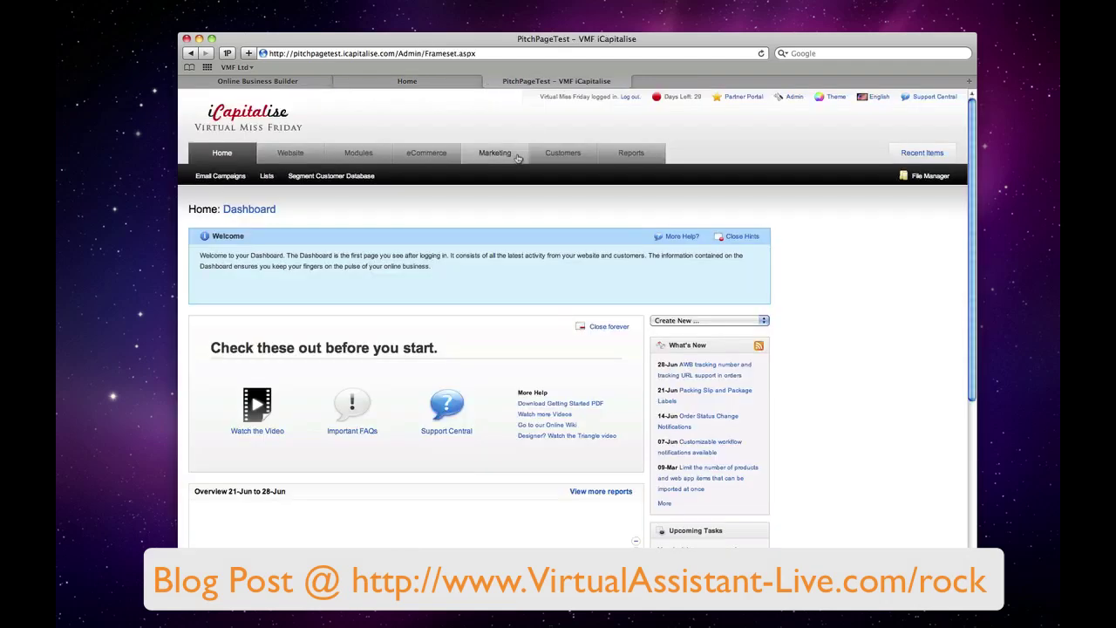
{"action": "mouse_move", "coordinate": [357, 159]}
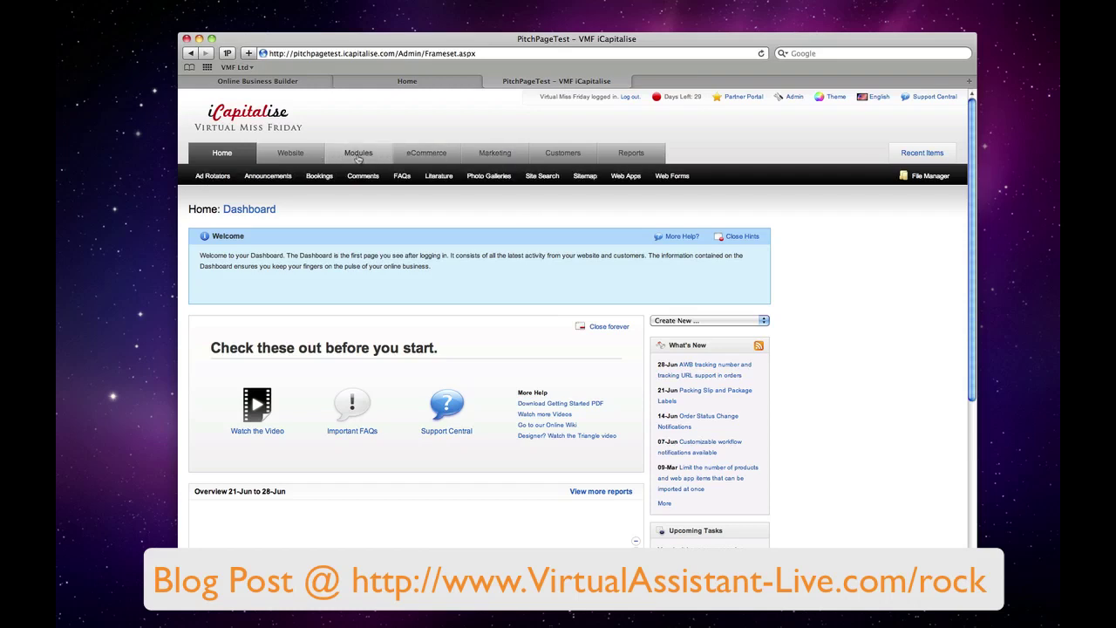
{"action": "mouse_move", "coordinate": [796, 102]}
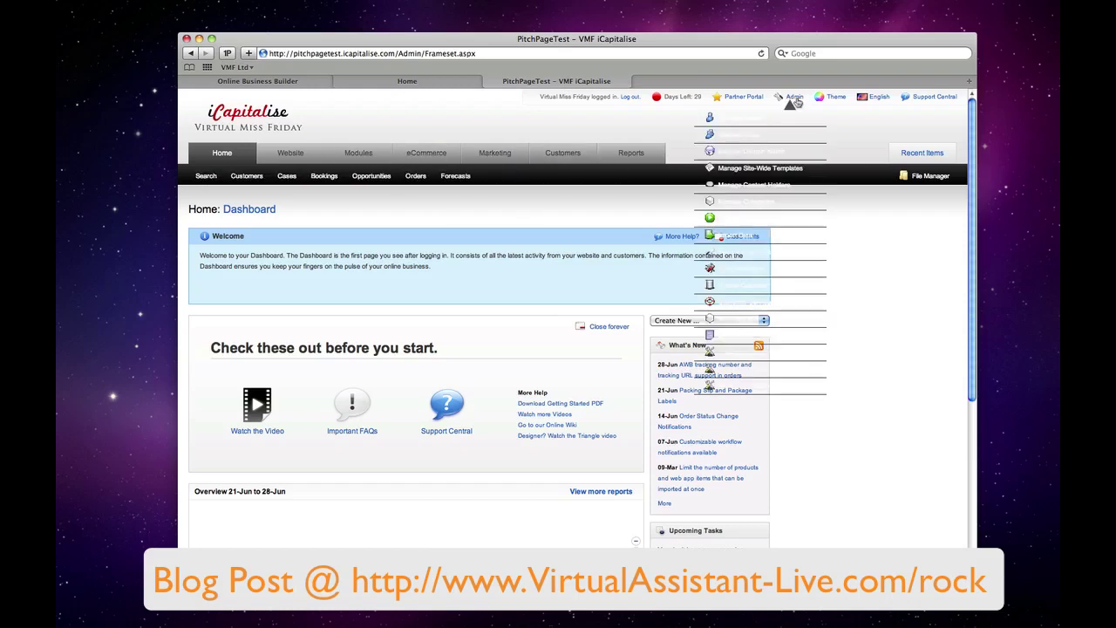
Open the list of site-wide templates and check the preview site's home page before returning to the list
{"action": "left_click", "coordinate": [765, 169]}
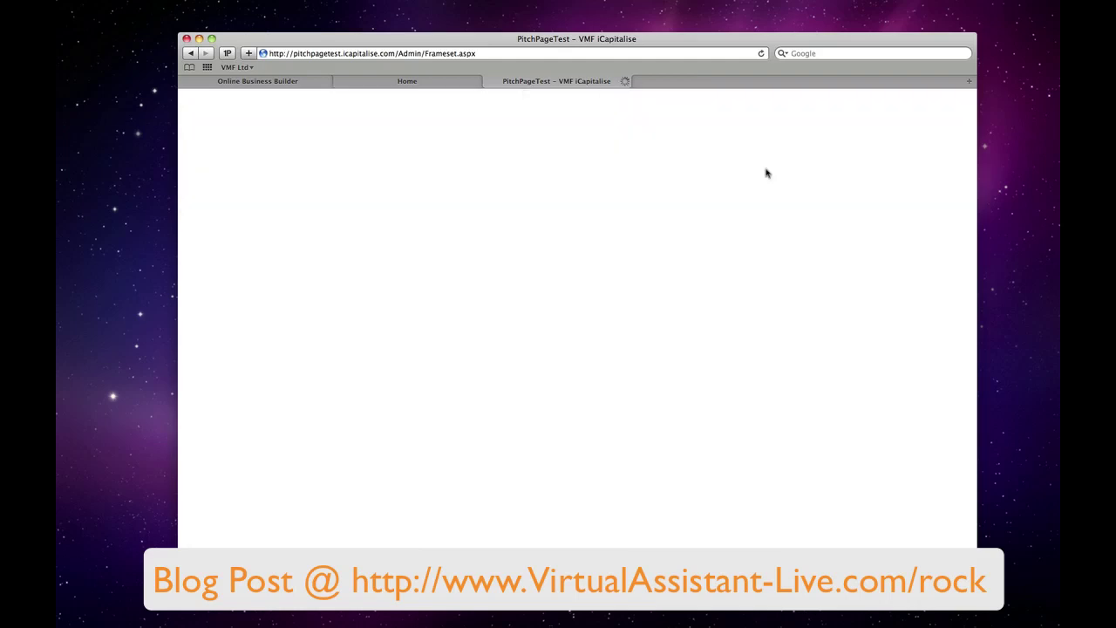
{"action": "left_click", "coordinate": [339, 81]}
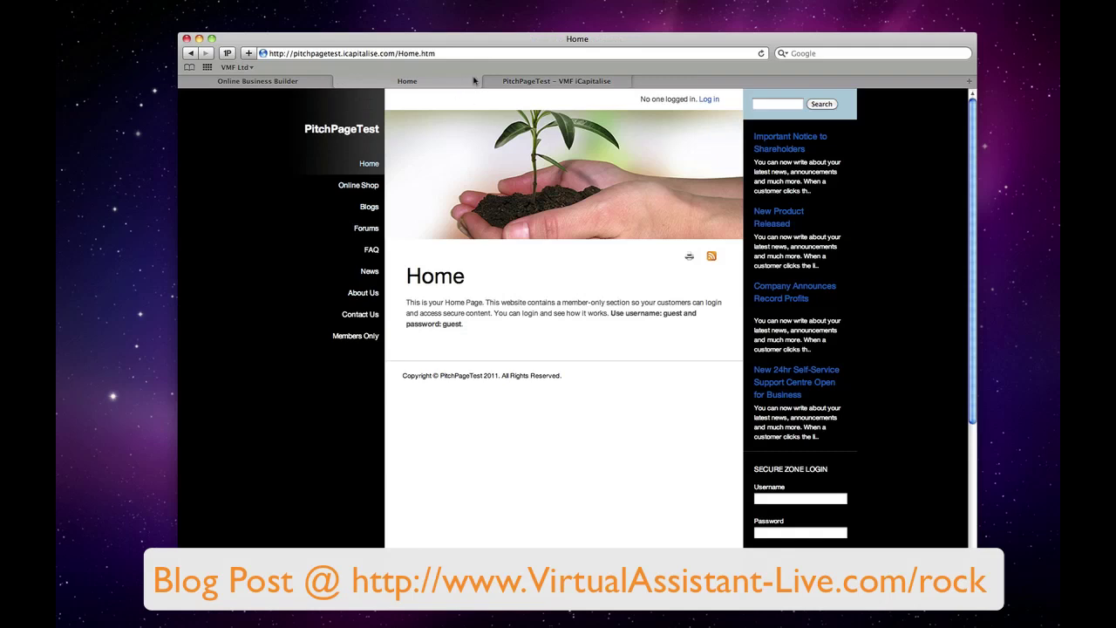
{"action": "left_click", "coordinate": [535, 81]}
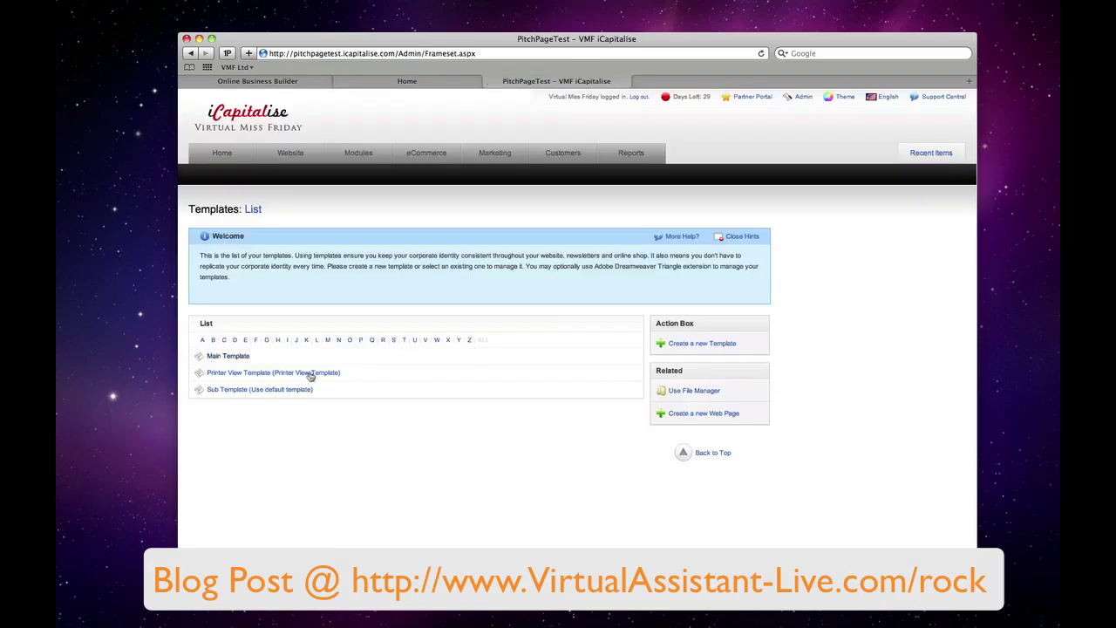
Open the Sub Template and preview its layout in a new browser window
{"action": "left_click", "coordinate": [254, 390]}
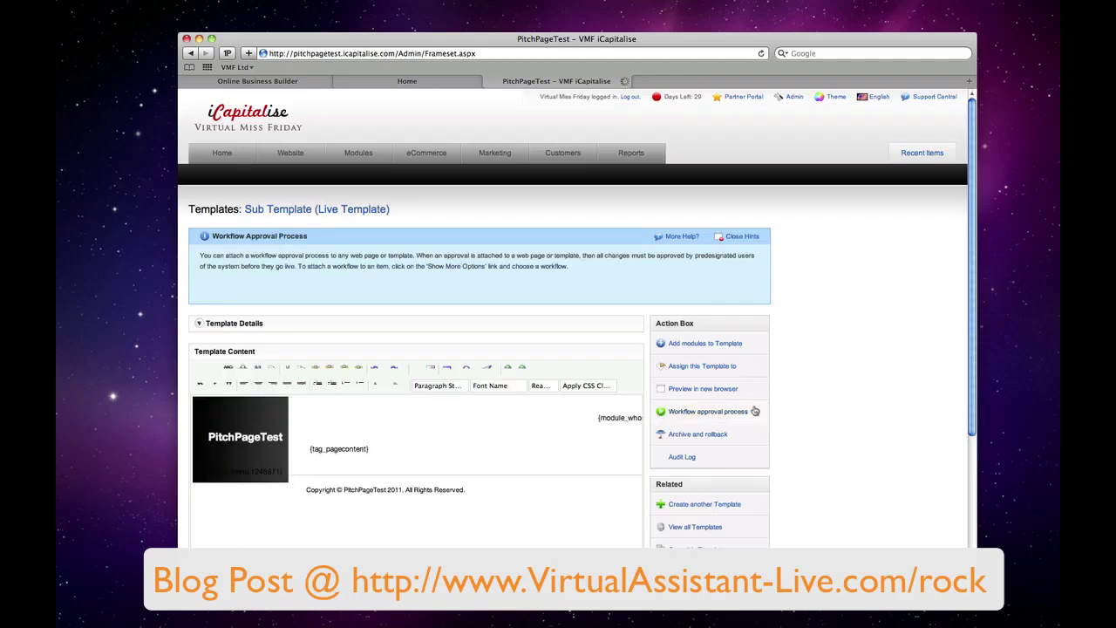
{"action": "left_click", "coordinate": [702, 387]}
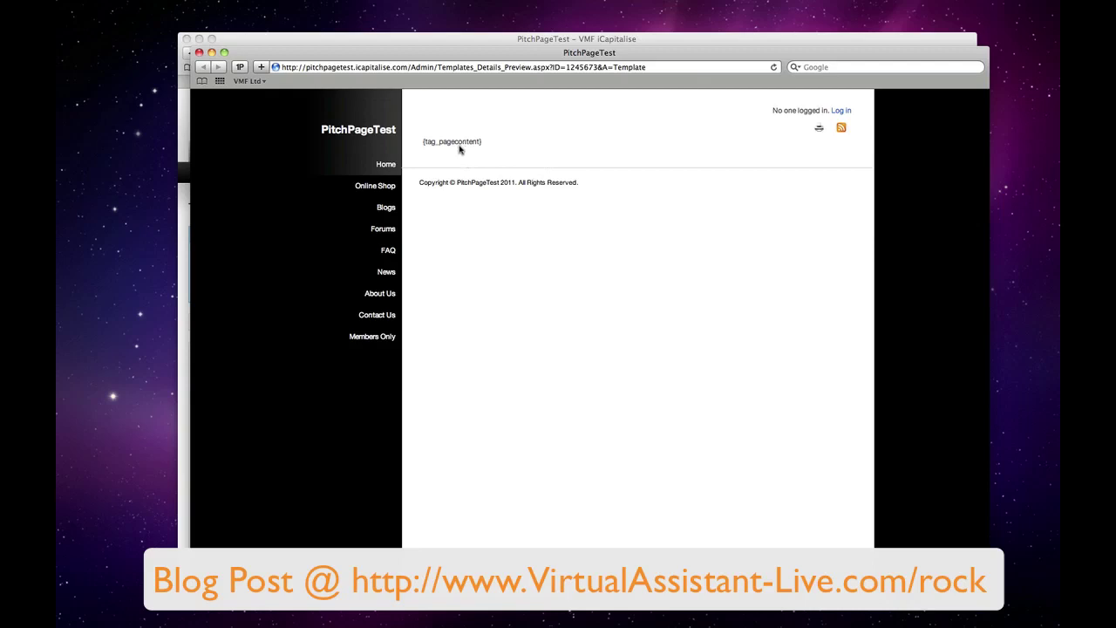
{"action": "left_click", "coordinate": [199, 53]}
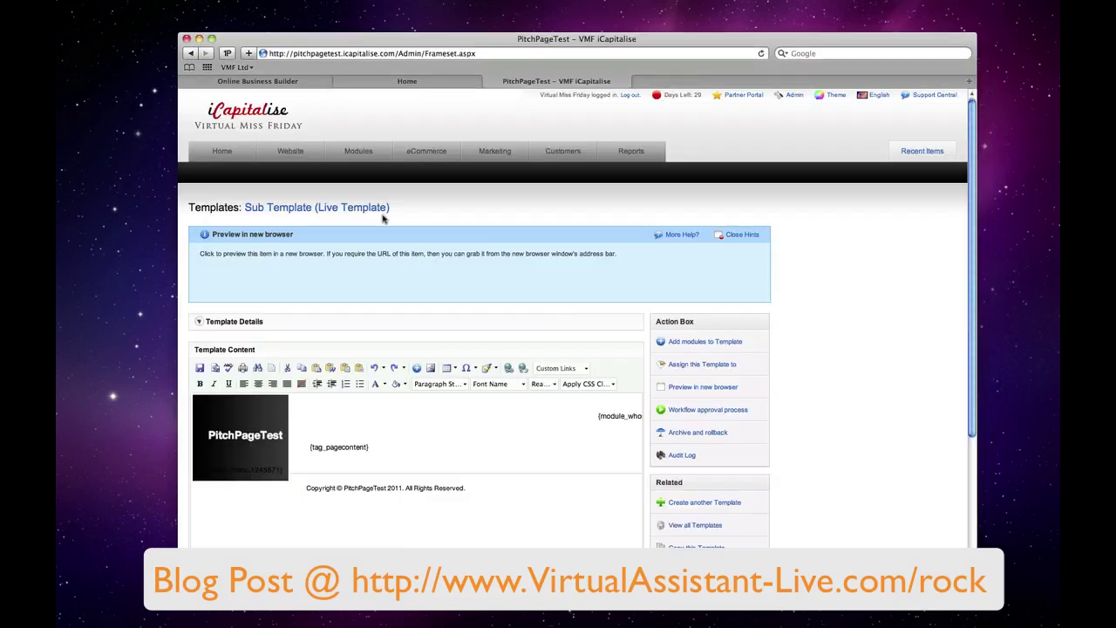
Return to the template list and examine the Main Template's content, including its banner image, search, login and subscribe forms
{"action": "scroll", "coordinate": [746, 410], "scroll_direction": "down", "scroll_amount": 3}
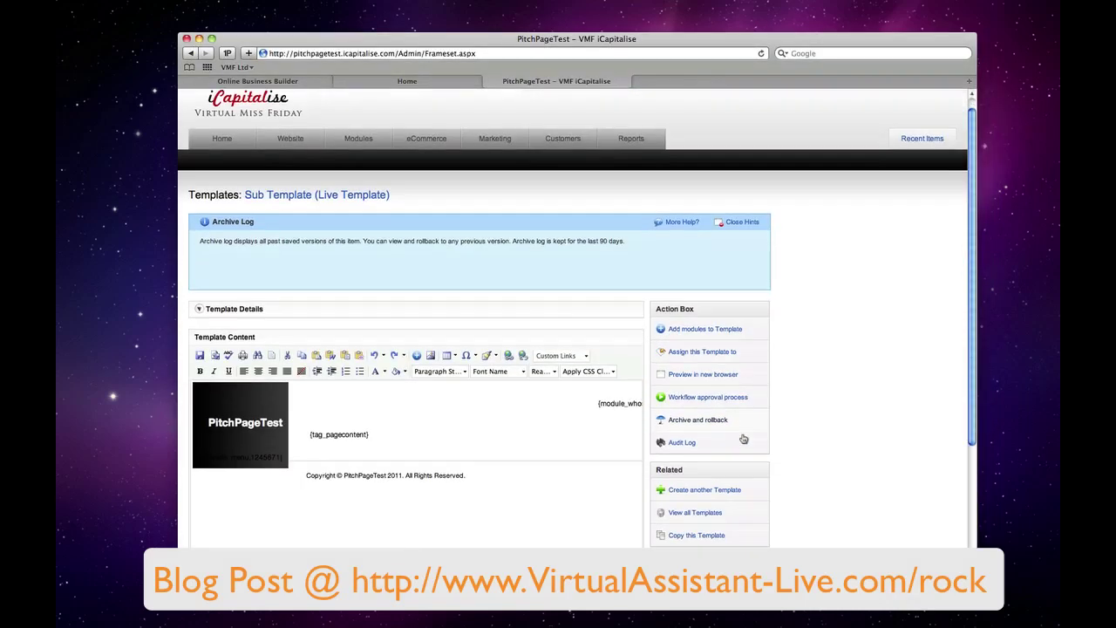
{"action": "left_click", "coordinate": [706, 451]}
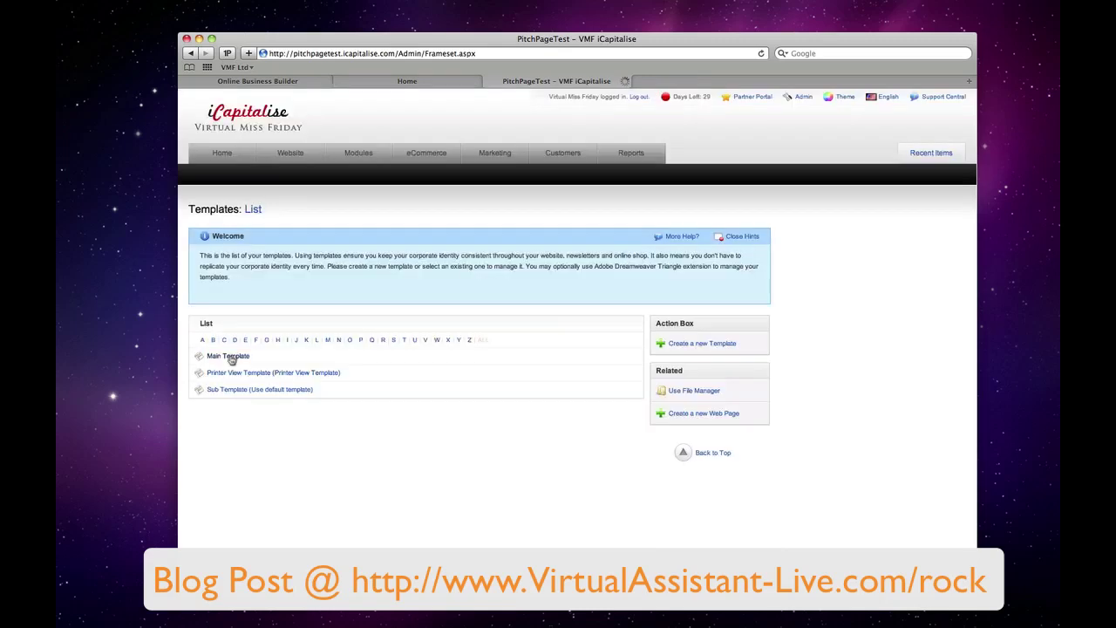
{"action": "left_click", "coordinate": [228, 356]}
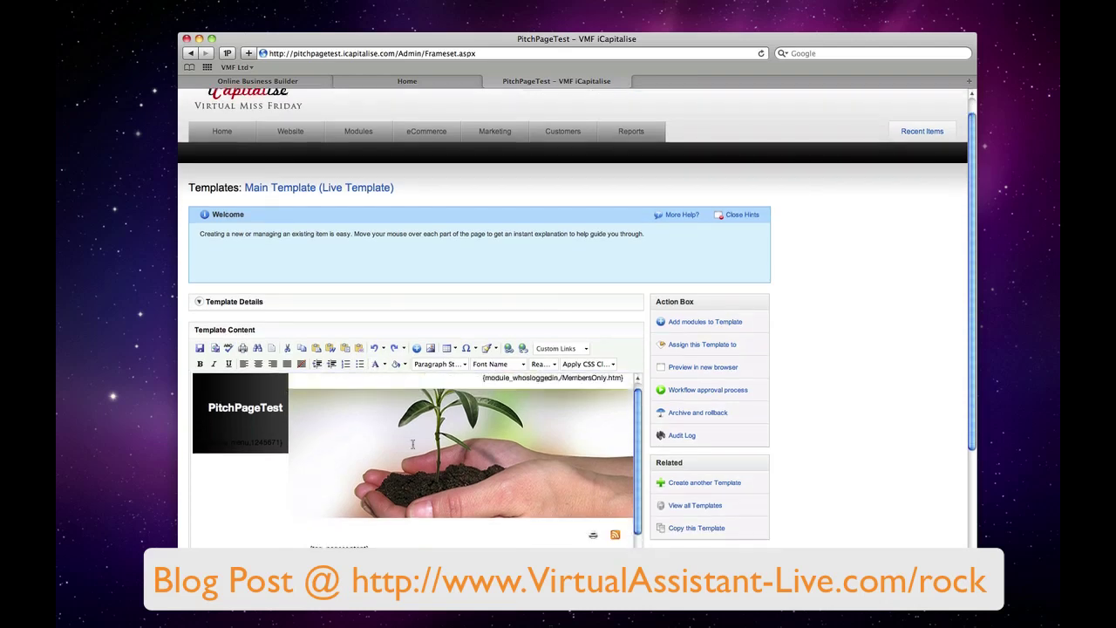
{"action": "scroll", "coordinate": [412, 447], "scroll_direction": "down", "scroll_amount": 5}
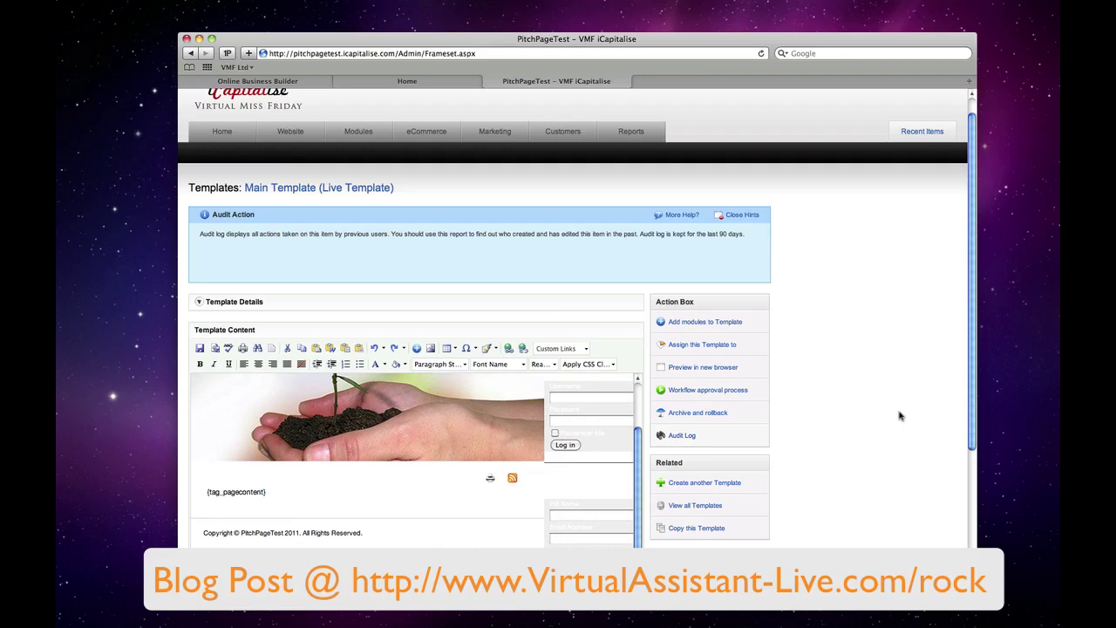
{"action": "scroll", "coordinate": [903, 416], "scroll_direction": "down", "scroll_amount": 3}
{"action": "scroll", "coordinate": [600, 393], "scroll_direction": "up", "scroll_amount": 3}
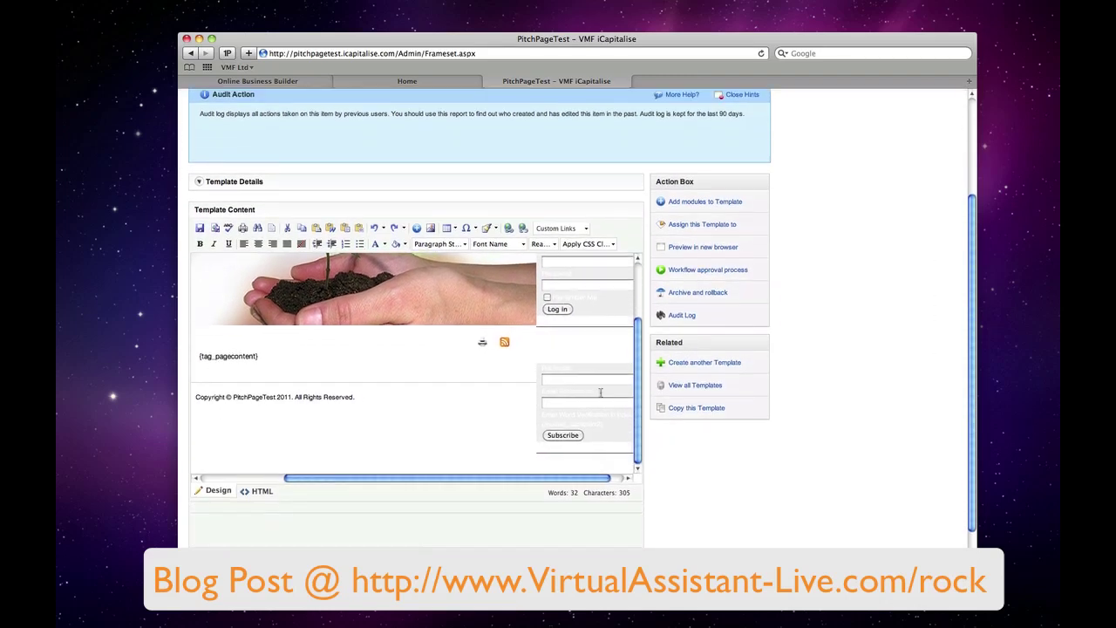
{"action": "scroll", "coordinate": [600, 393], "scroll_direction": "up", "scroll_amount": 1}
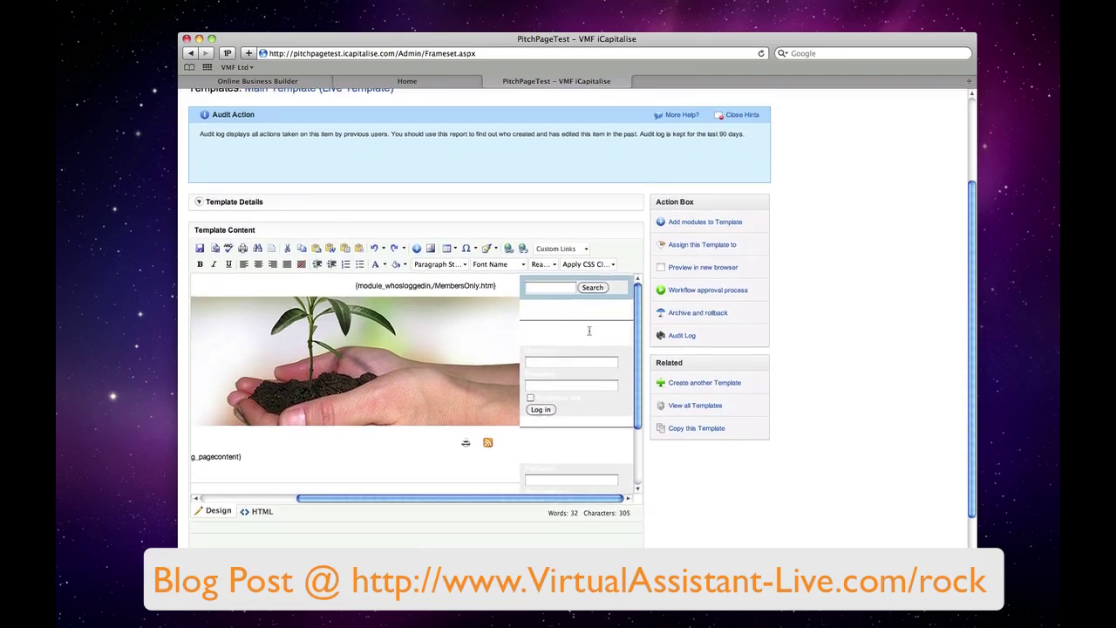
{"action": "scroll", "coordinate": [575, 436], "scroll_direction": "down", "scroll_amount": 5}
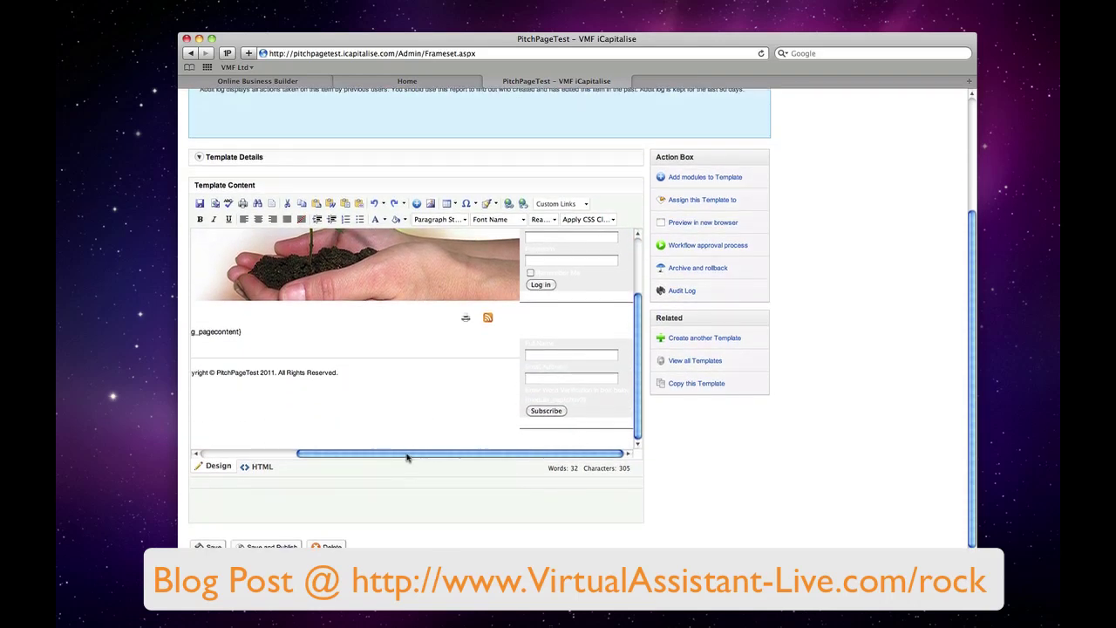
{"action": "left_click_drag", "start_coordinate": [409, 454], "coordinate": [277, 456]}
{"action": "scroll", "coordinate": [549, 324], "scroll_direction": "up", "scroll_amount": 3}
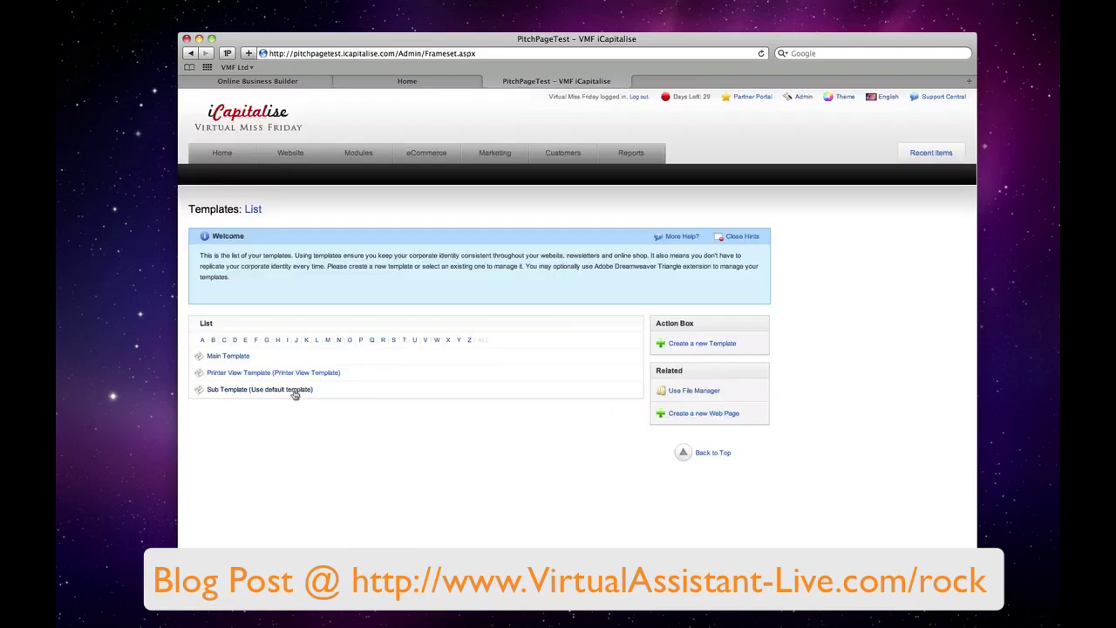
Reopen the Sub Template and delete its {module_whosloggedin,/MembersOnly.htm} tag and menu module tag
{"action": "left_click", "coordinate": [294, 392]}
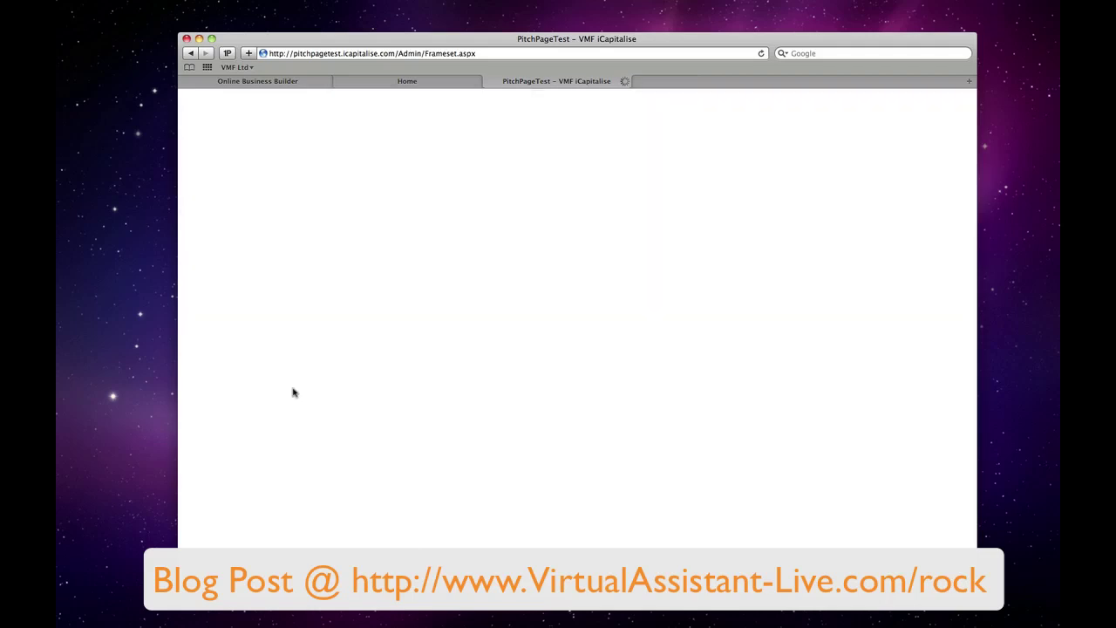
{"action": "scroll", "coordinate": [341, 392], "scroll_direction": "down", "scroll_amount": 1}
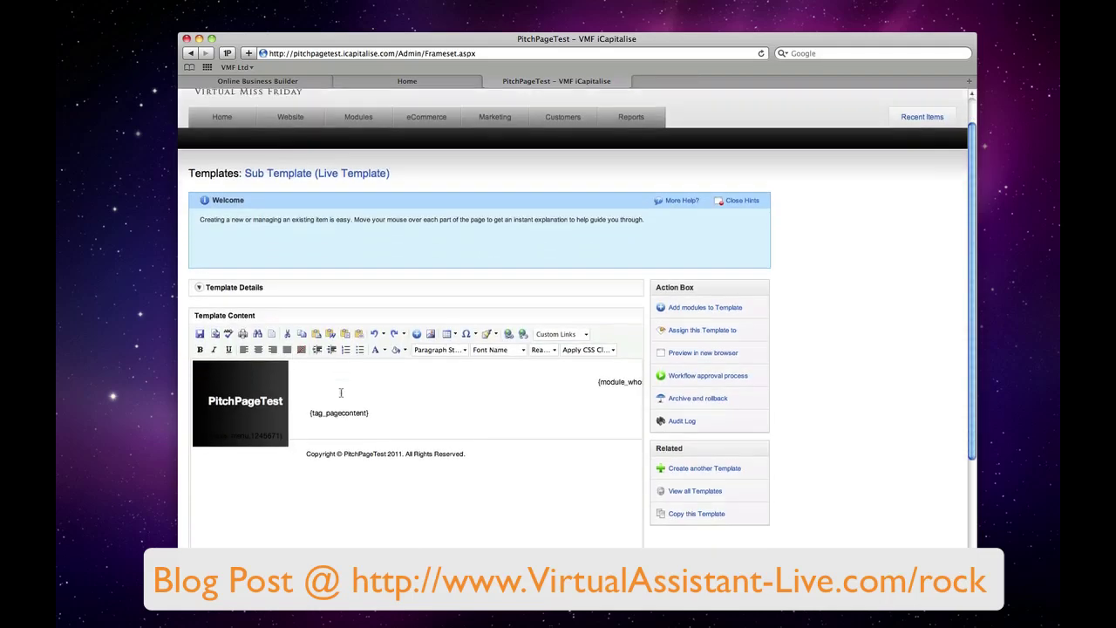
{"action": "scroll", "coordinate": [615, 377], "scroll_direction": "right", "scroll_amount": 5}
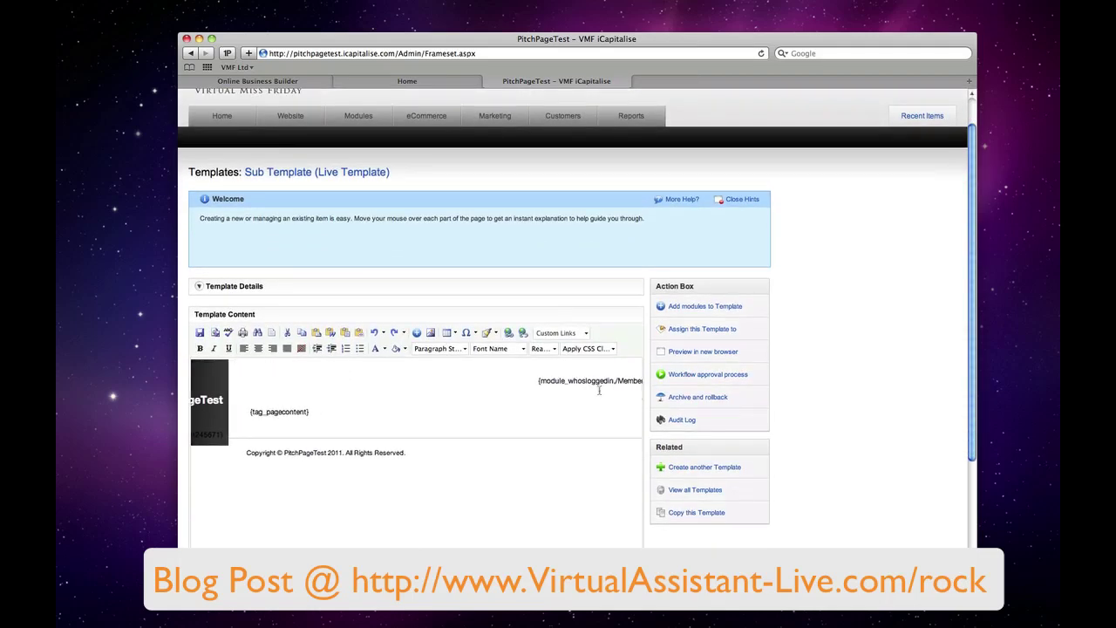
{"action": "left_click_drag", "start_coordinate": [492, 380], "coordinate": [642, 387]}
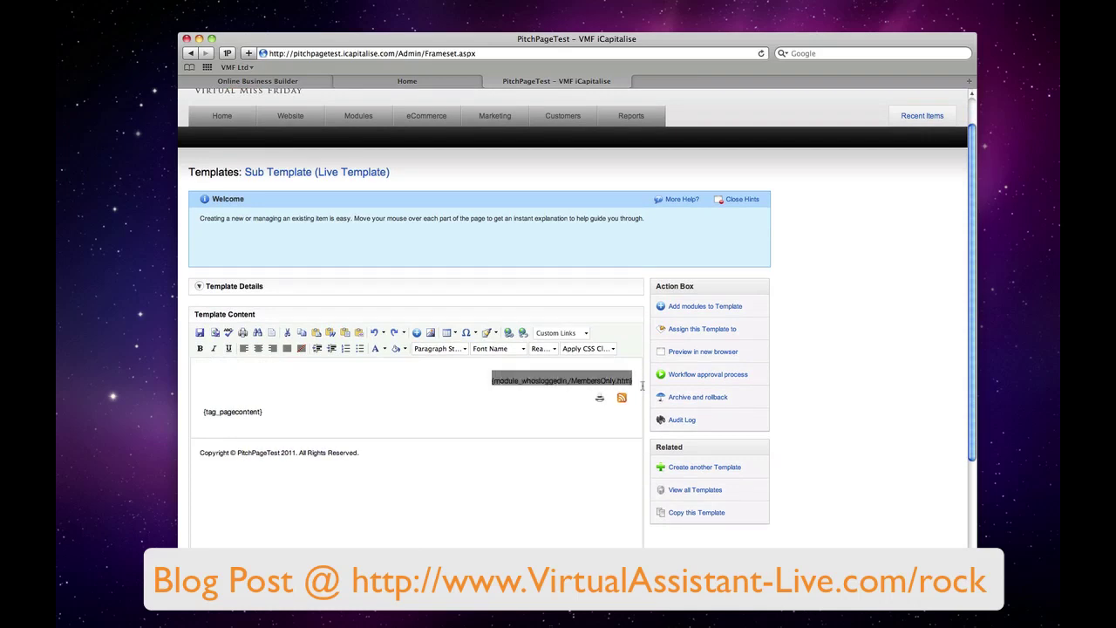
{"action": "key", "text": "BackSpace"}
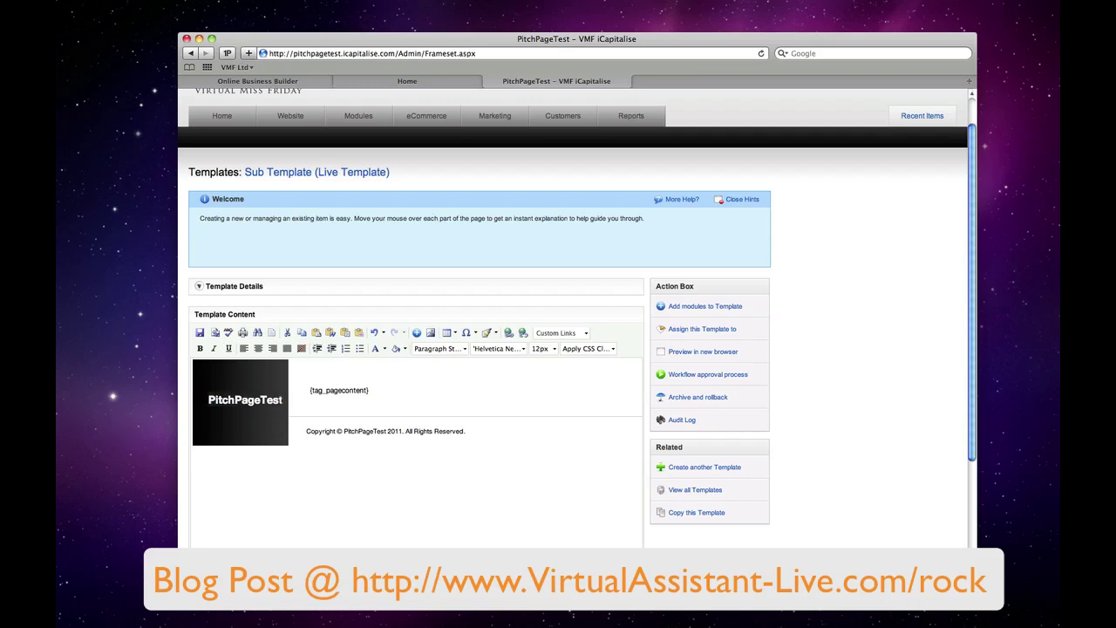
Replace the Sub Template's PitchPageTest heading with a placeholder person's full name
{"action": "left_click", "coordinate": [278, 402]}
{"action": "type", "text": "Joe"}
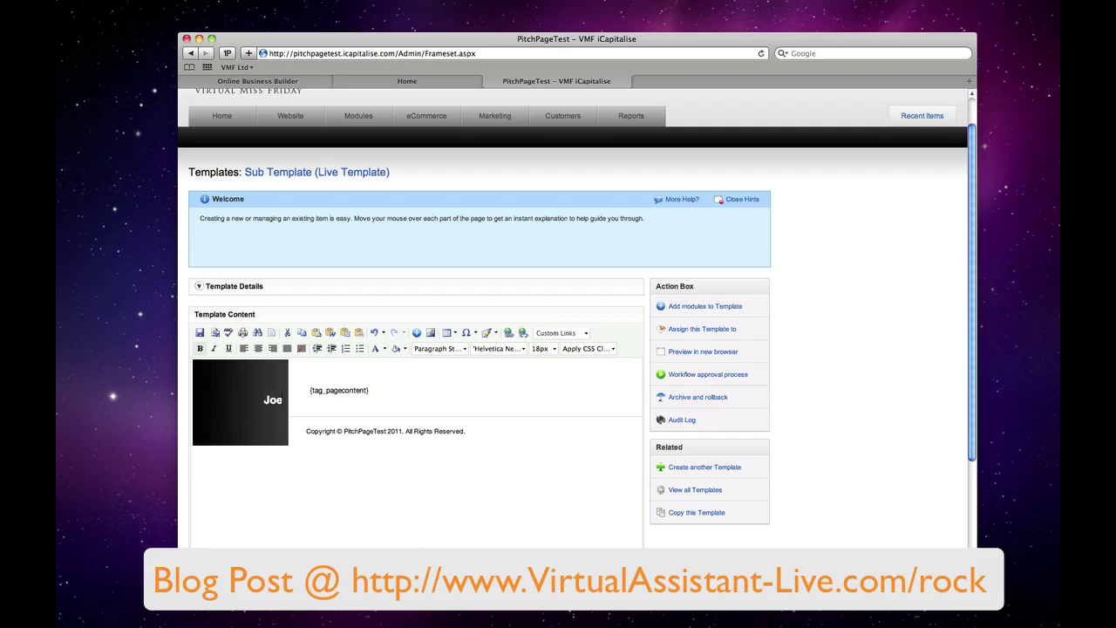
{"action": "type", "text": " Bloggs"}
{"action": "scroll", "coordinate": [406, 469], "scroll_direction": "down", "scroll_amount": 1}
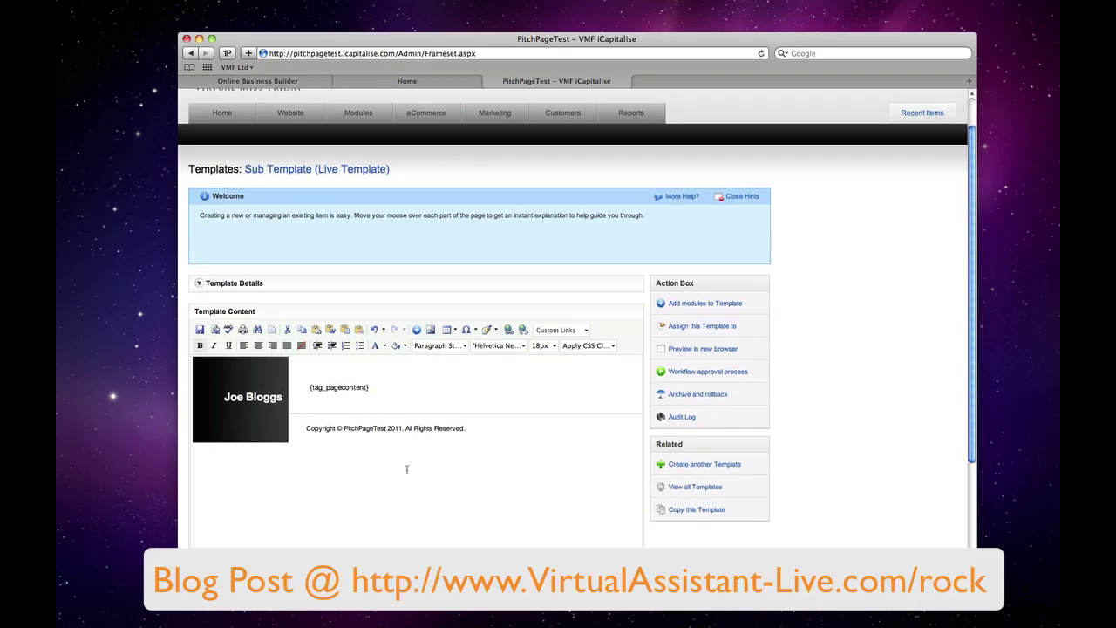
Save and publish the Sub Template, and preview it in a new browser window
{"action": "scroll", "coordinate": [413, 472], "scroll_direction": "down", "scroll_amount": 5}
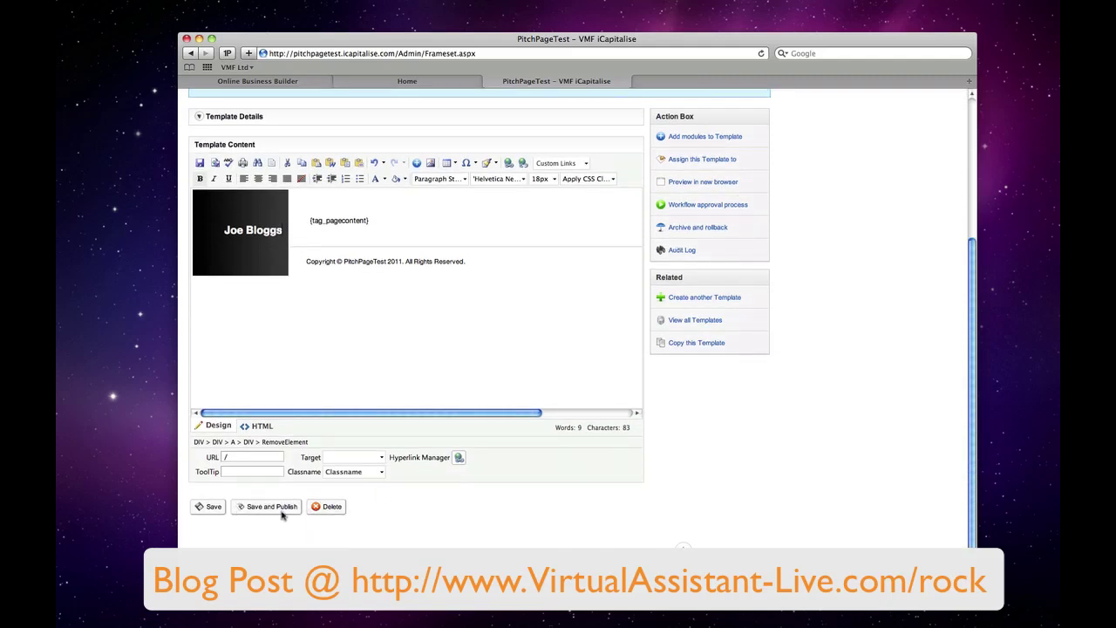
{"action": "scroll", "coordinate": [402, 340], "scroll_direction": "right", "scroll_amount": 5}
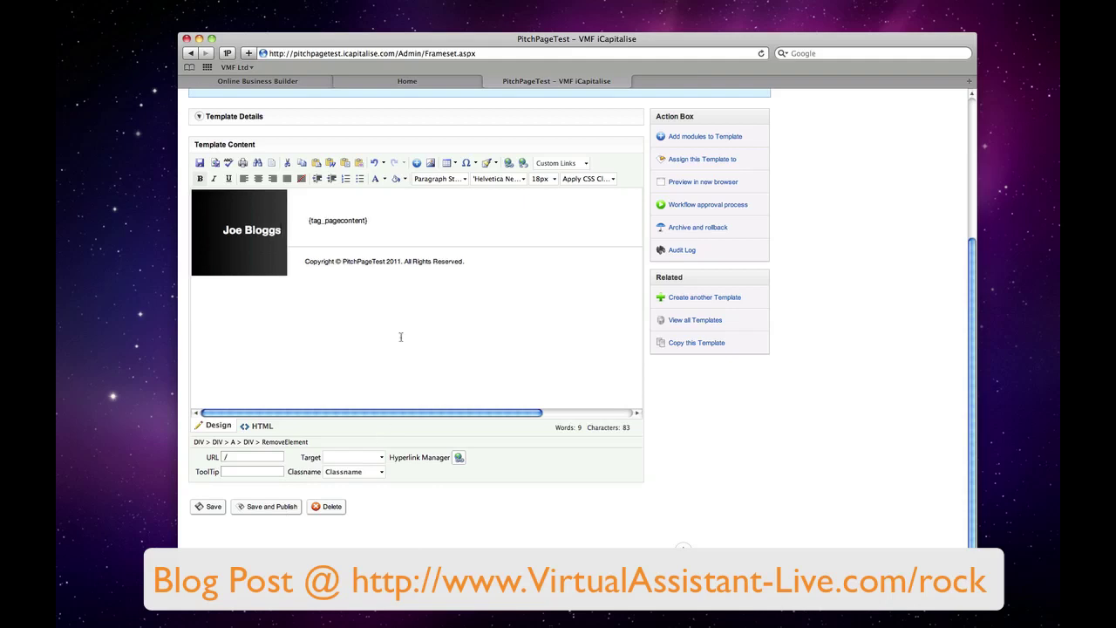
{"action": "scroll", "coordinate": [400, 337], "scroll_direction": "left", "scroll_amount": 5}
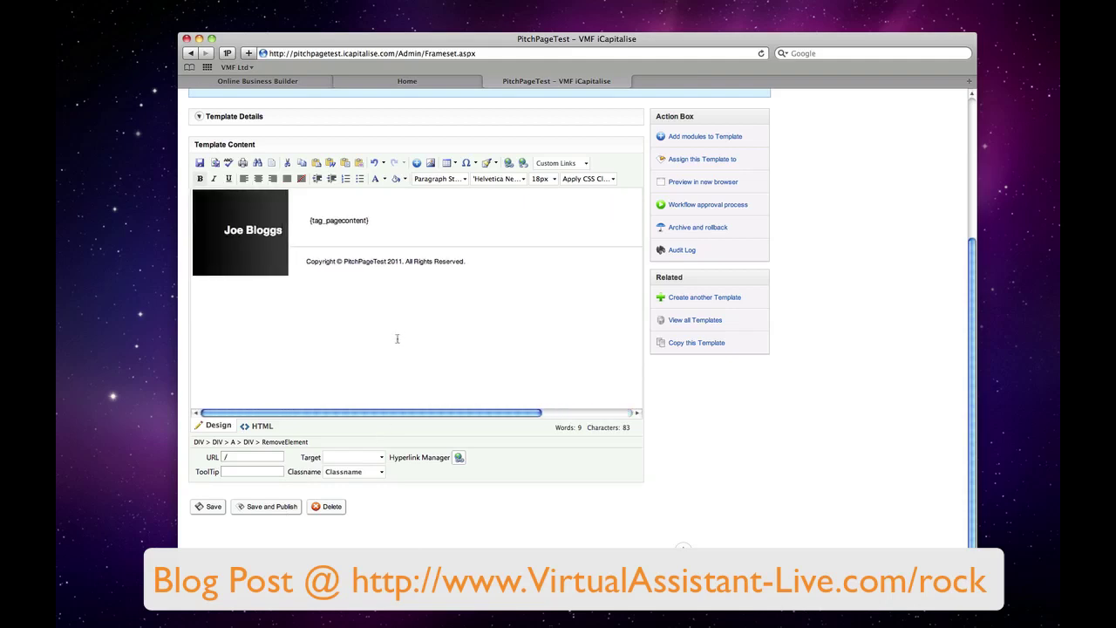
{"action": "left_click", "coordinate": [276, 509]}
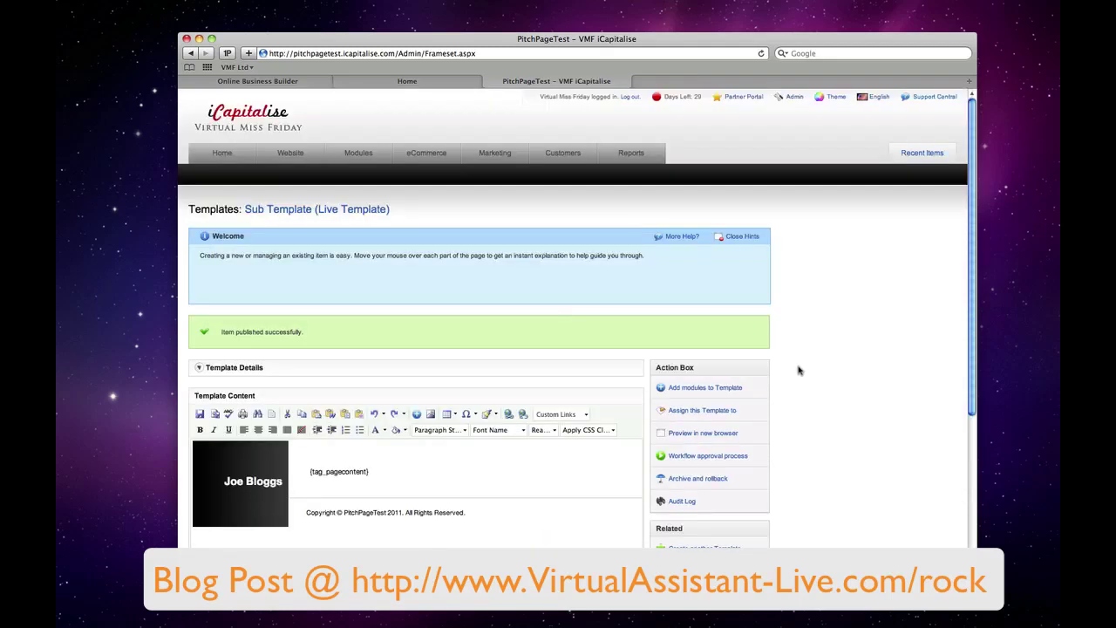
{"action": "left_click", "coordinate": [693, 434]}
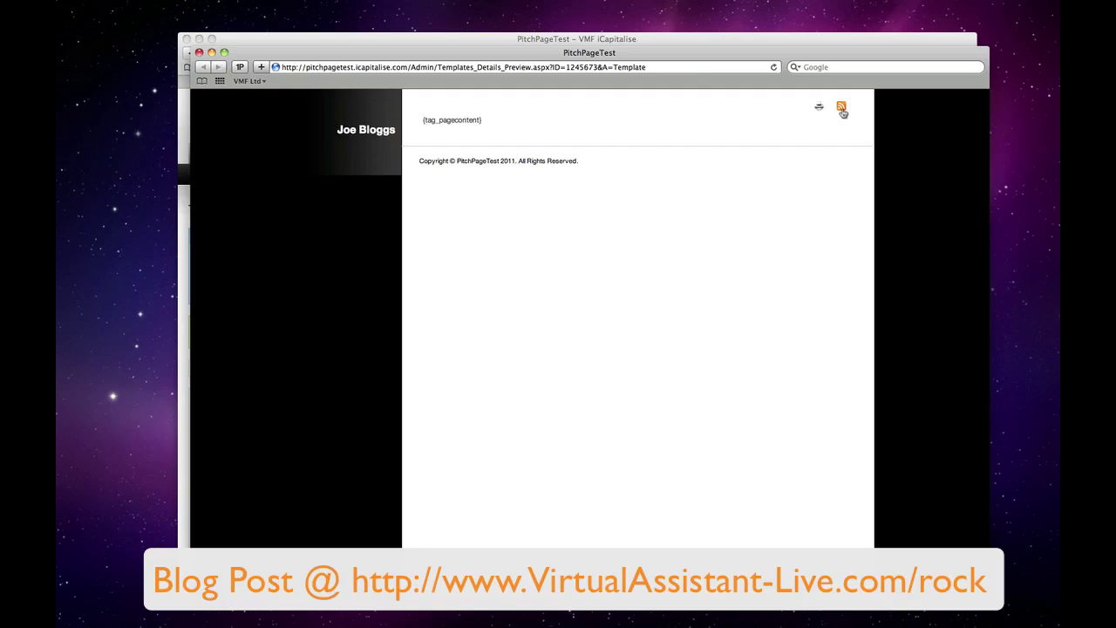
{"action": "left_click", "coordinate": [199, 53]}
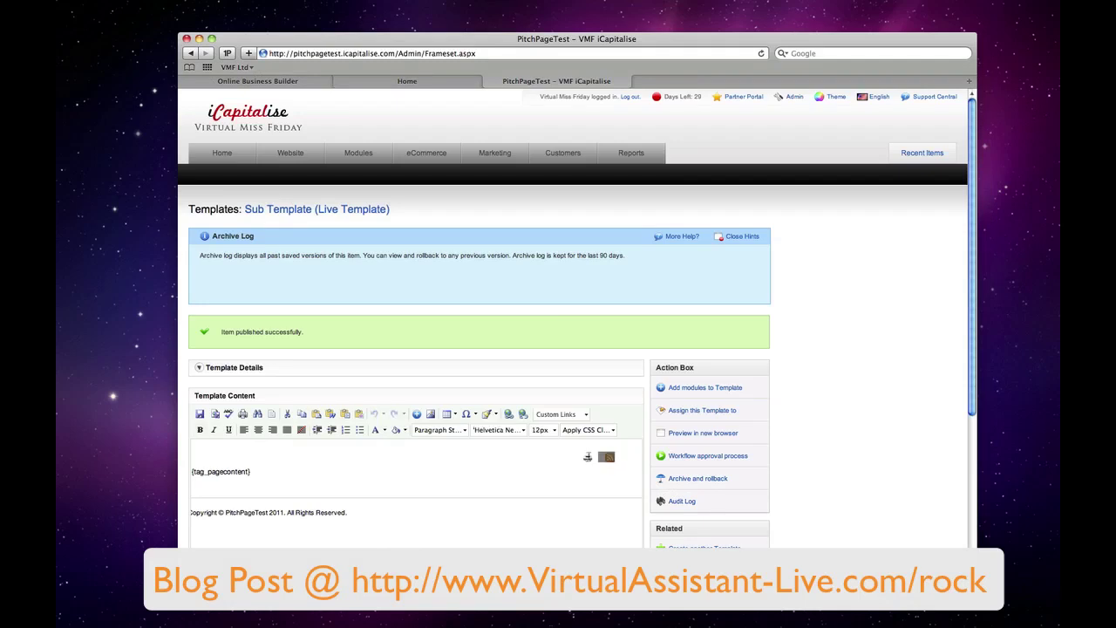
Delete the print and RSS icons from the Sub Template's content, and save and publish the template
{"action": "key", "text": "Delete"}
{"action": "scroll", "coordinate": [583, 450], "scroll_direction": "down", "scroll_amount": 5}
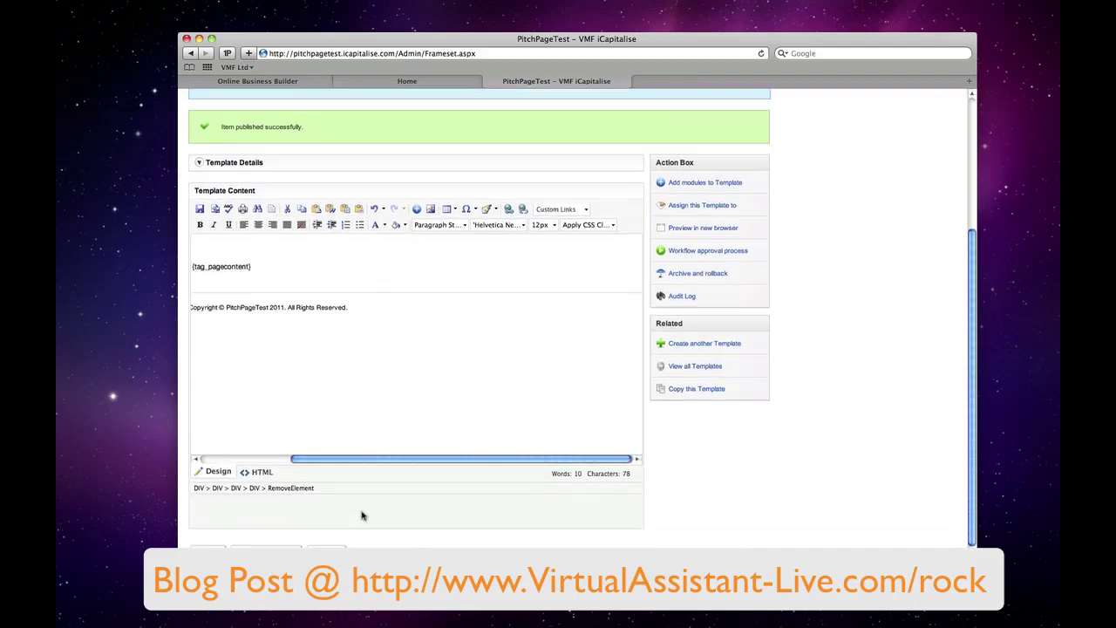
{"action": "left_click", "coordinate": [271, 538]}
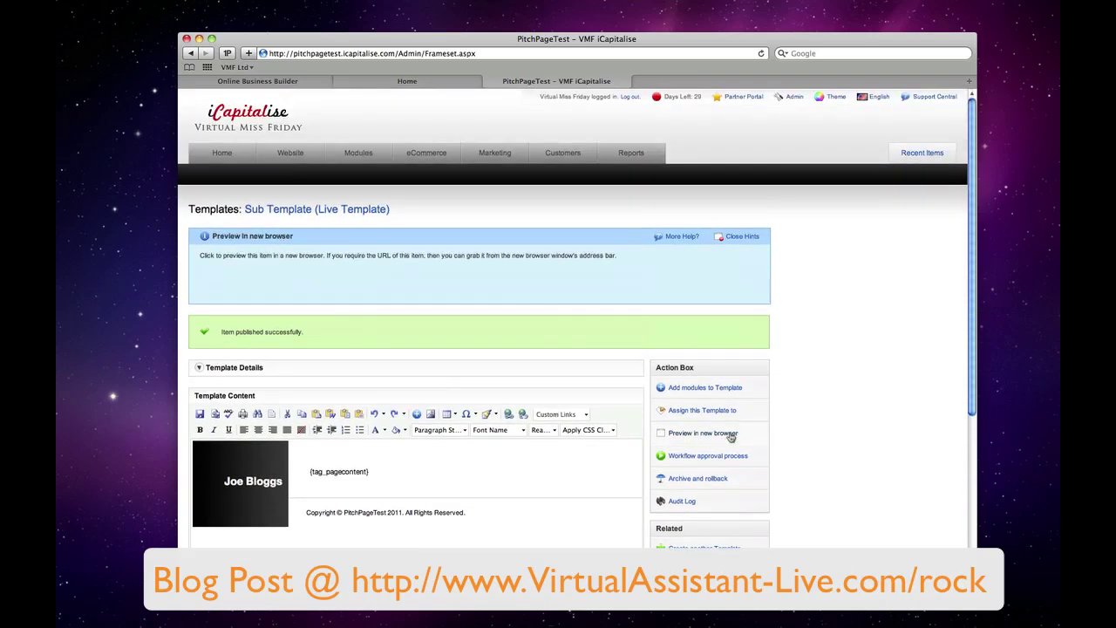
Preview the stripped-down Sub Template in a new browser window and review its content in the editor
{"action": "left_click", "coordinate": [729, 434]}
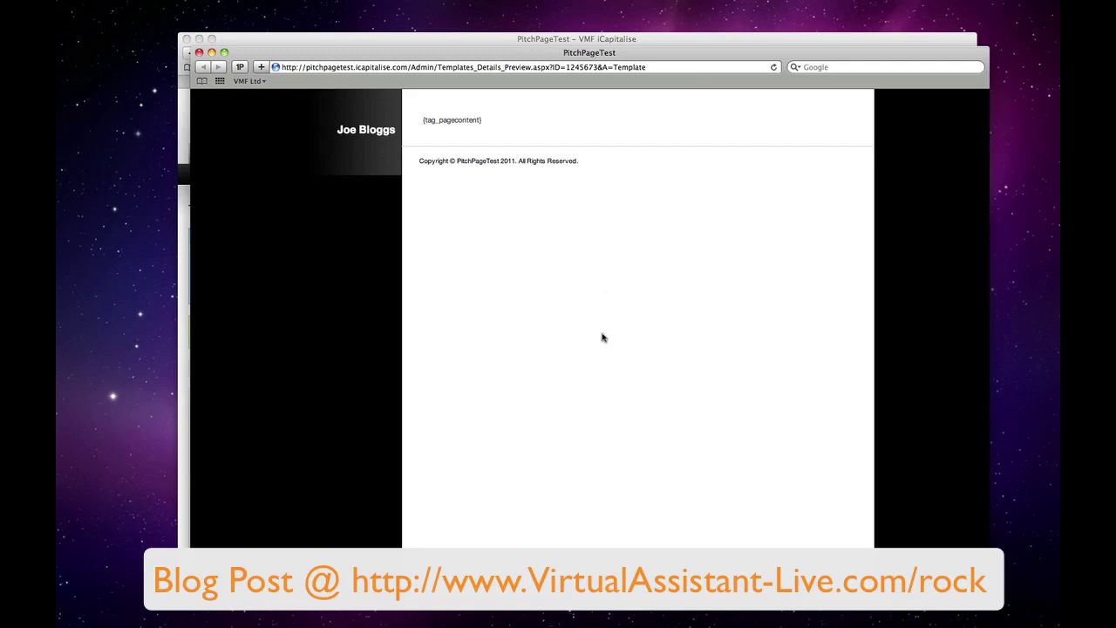
{"action": "left_click", "coordinate": [199, 54]}
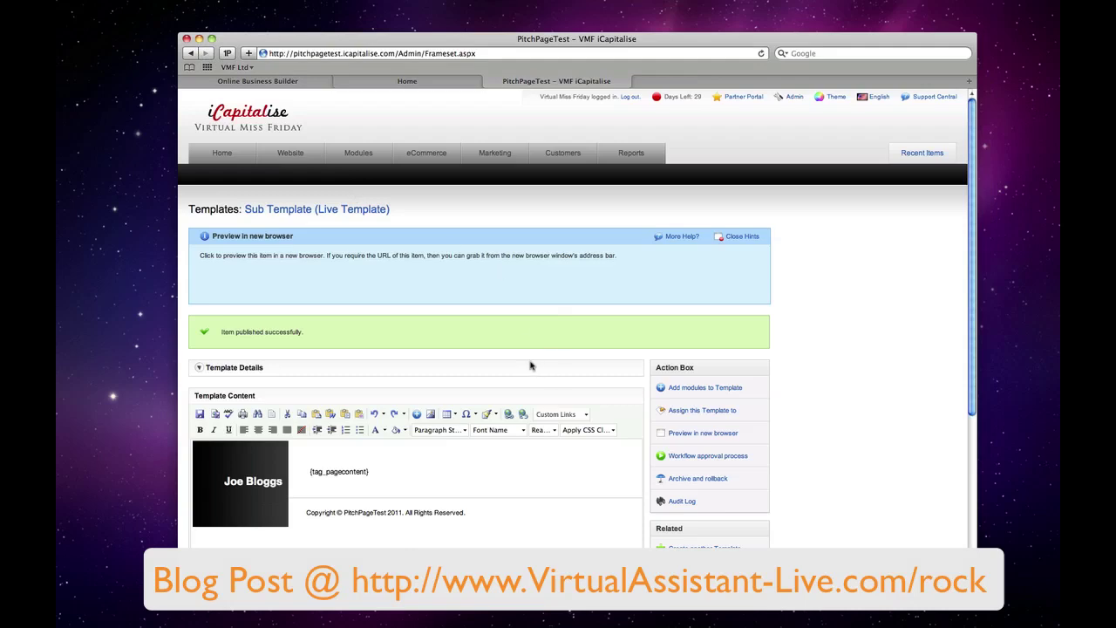
{"action": "scroll", "coordinate": [528, 351], "scroll_direction": "down", "scroll_amount": 5}
{"action": "scroll", "coordinate": [529, 351], "scroll_direction": "up", "scroll_amount": 3}
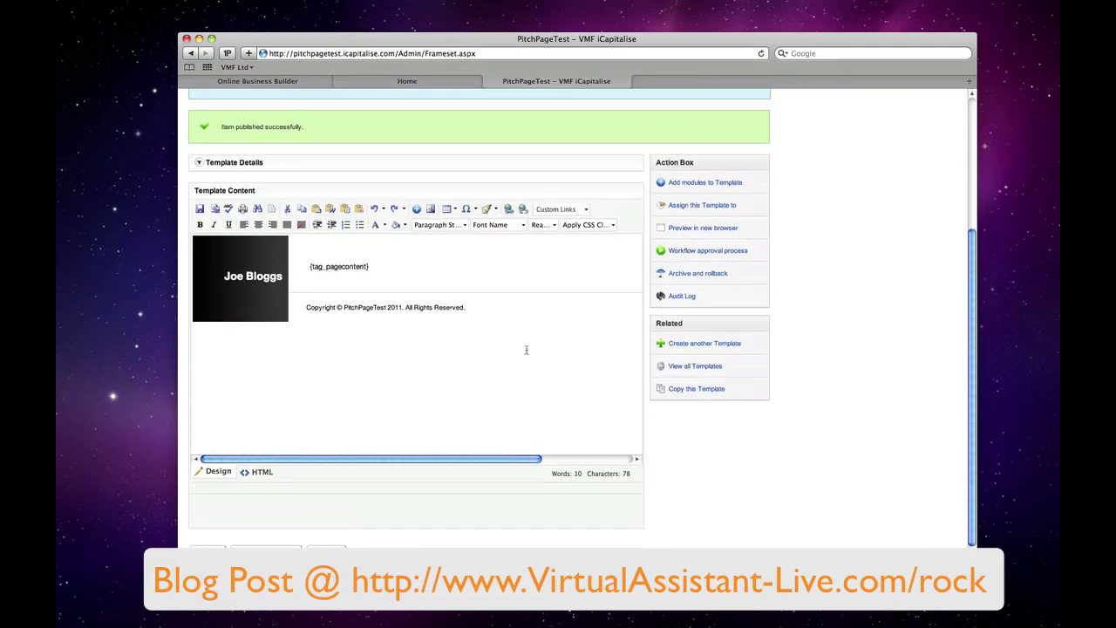
Start a new web page in the Website section's Web Pages
{"action": "scroll", "coordinate": [529, 350], "scroll_direction": "up", "scroll_amount": 3}
{"action": "mouse_move", "coordinate": [300, 157]}
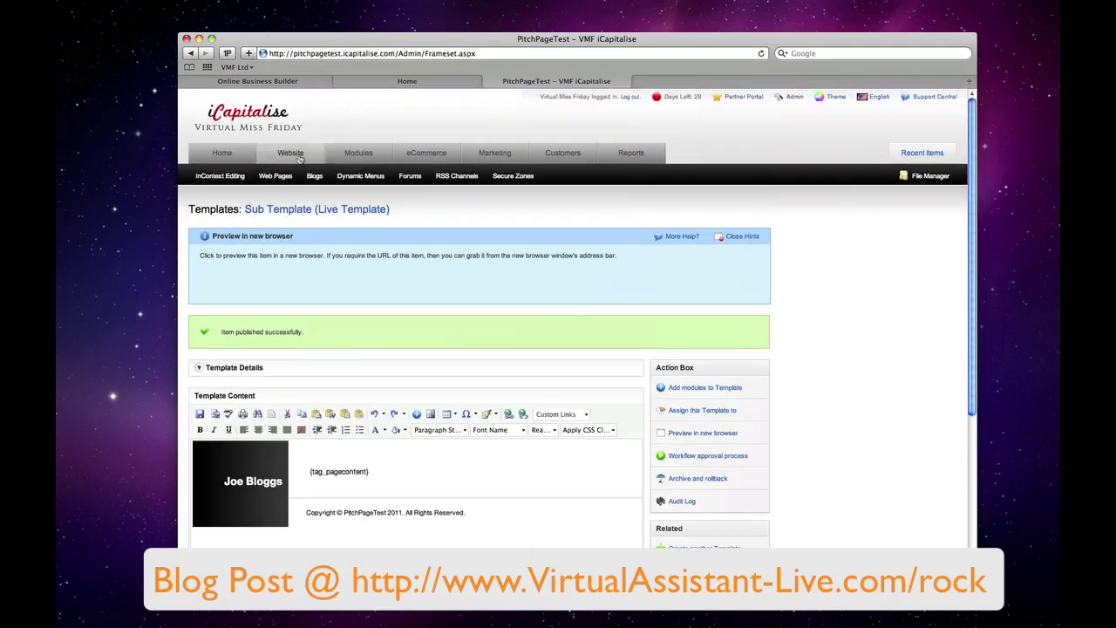
{"action": "mouse_move", "coordinate": [282, 180]}
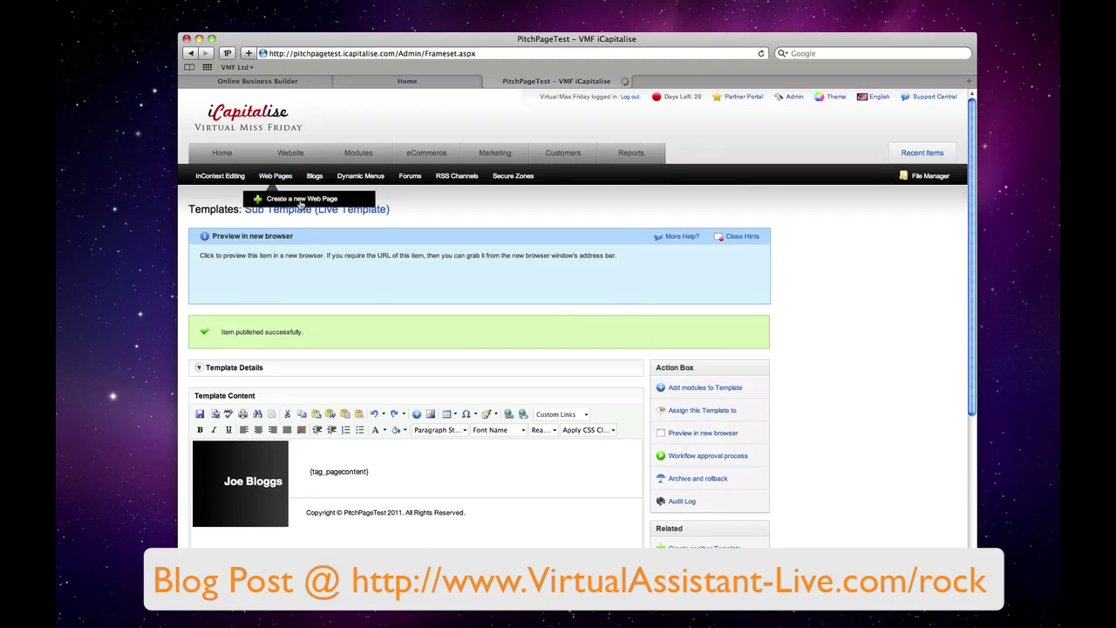
{"action": "left_click", "coordinate": [300, 200]}
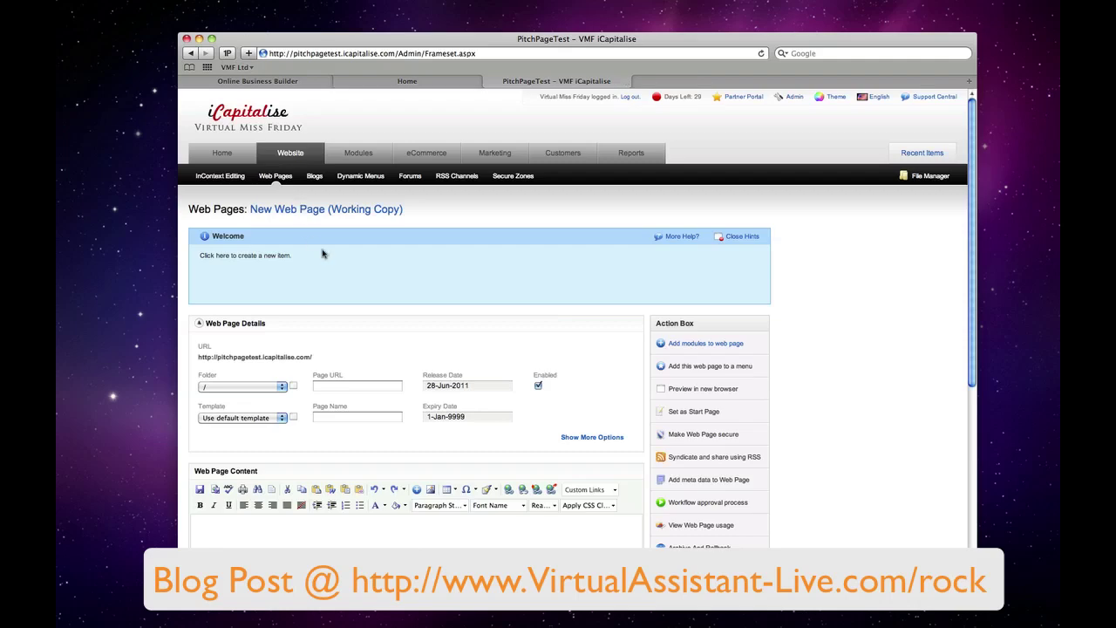
Create a folder named proposals under the root folder for the new web page
{"action": "scroll", "coordinate": [321, 253], "scroll_direction": "down", "scroll_amount": 4}
{"action": "left_click", "coordinate": [325, 254]}
{"action": "scroll", "coordinate": [341, 256], "scroll_direction": "up", "scroll_amount": 1}
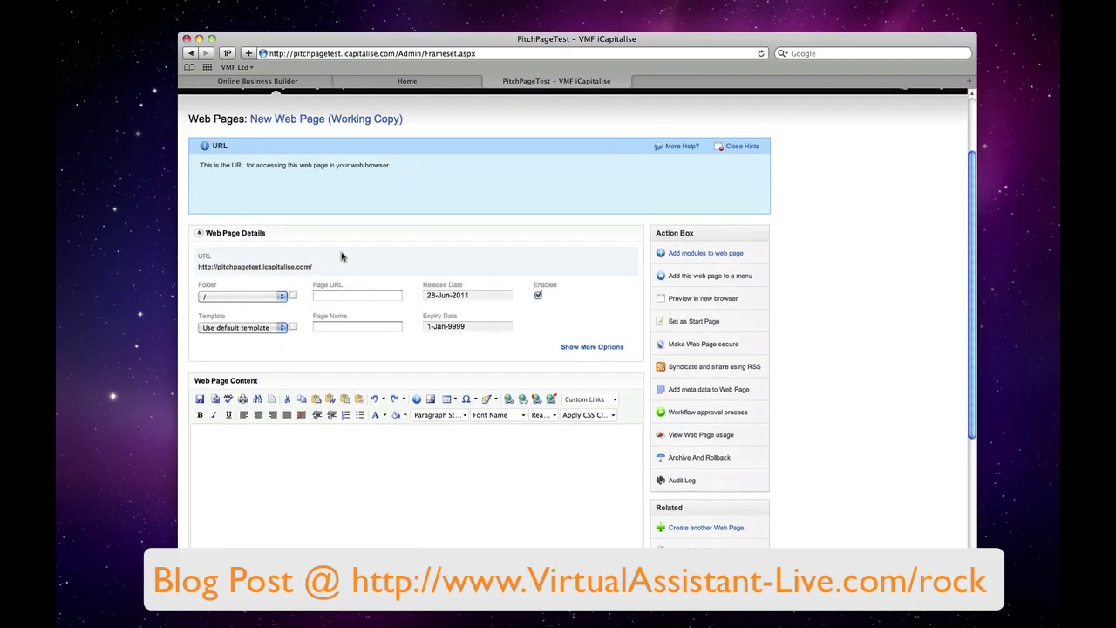
{"action": "scroll", "coordinate": [342, 257], "scroll_direction": "up", "scroll_amount": 1}
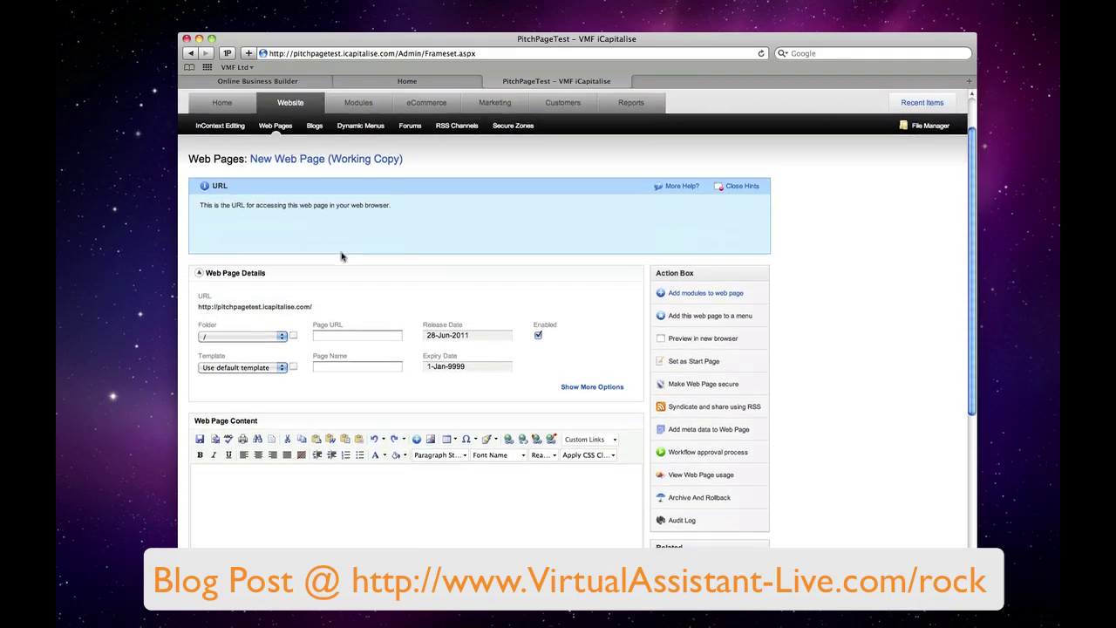
{"action": "left_click", "coordinate": [327, 338]}
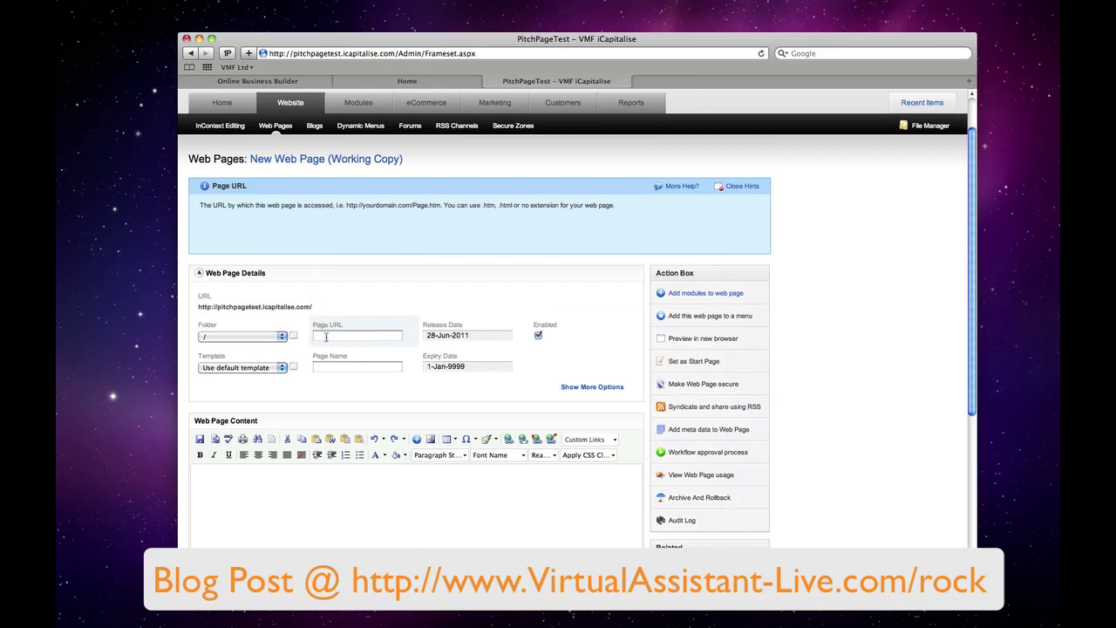
{"action": "left_click", "coordinate": [295, 339]}
{"action": "left_click", "coordinate": [295, 339]}
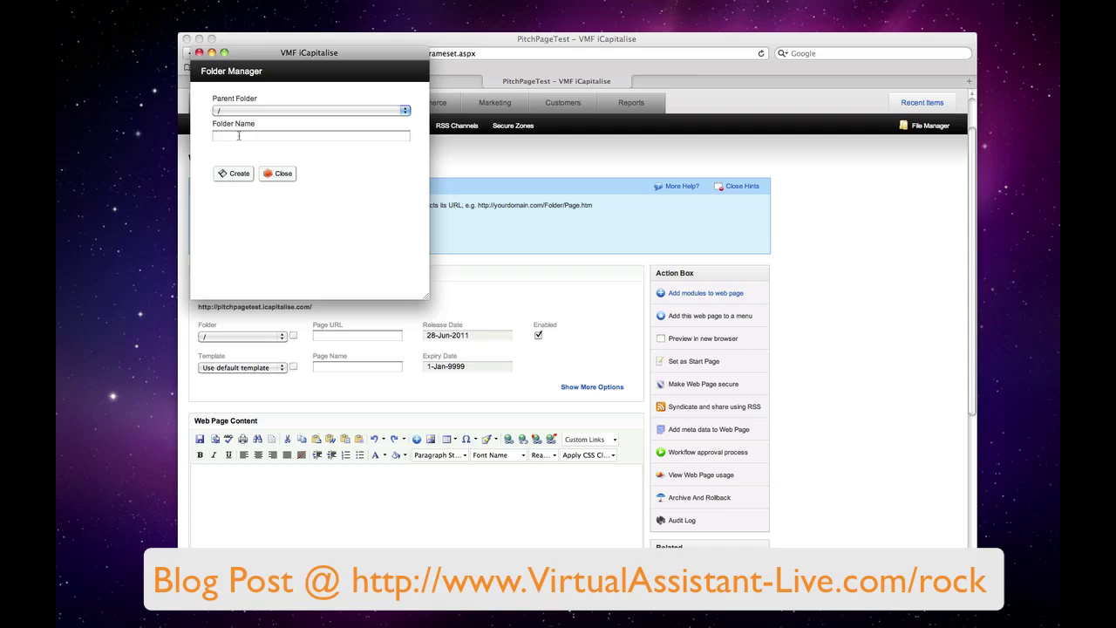
{"action": "type", "text": "proposals"}
{"action": "left_click", "coordinate": [239, 177]}
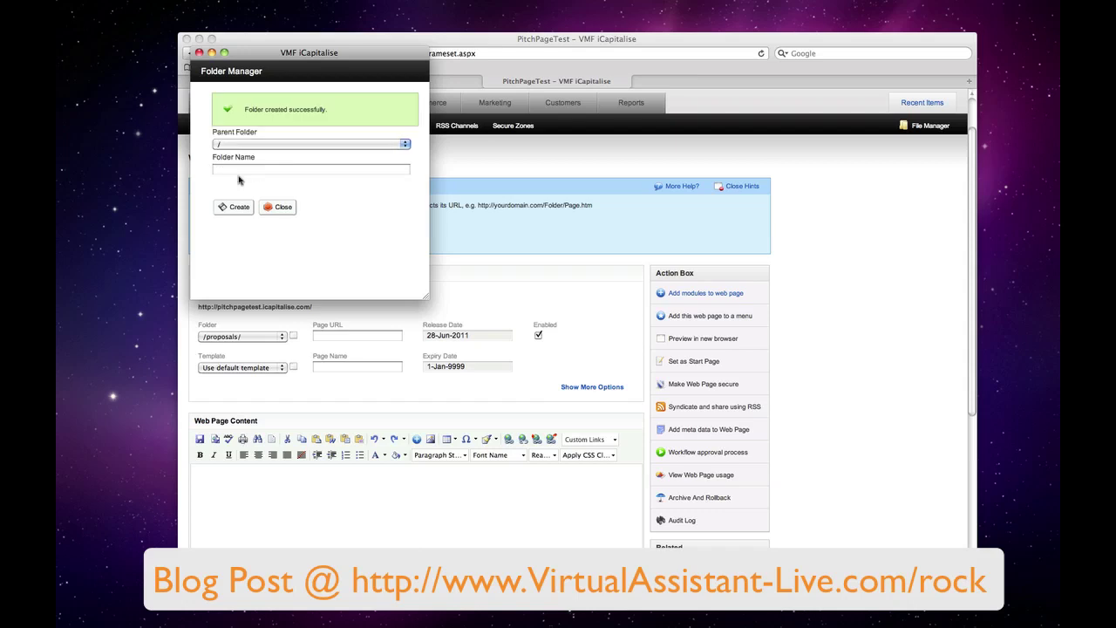
{"action": "left_click", "coordinate": [271, 211]}
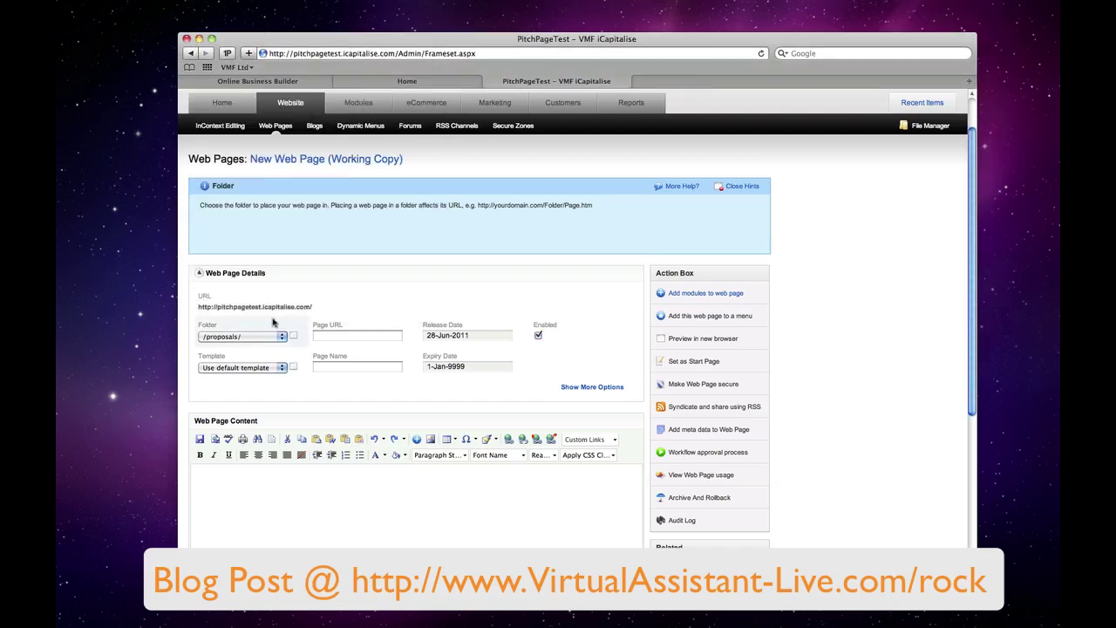
Set the page URL to the sample person's name in lowercase without spaces, and the page name to their properly capitalised full name
{"action": "left_click", "coordinate": [348, 339]}
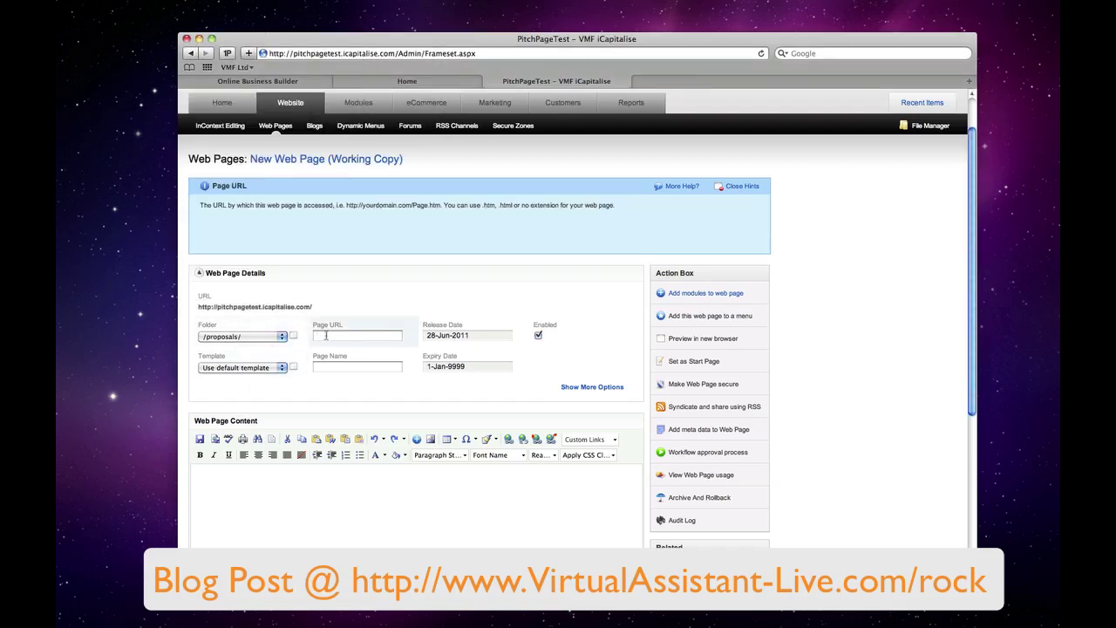
{"action": "type", "text": "joebloggs"}
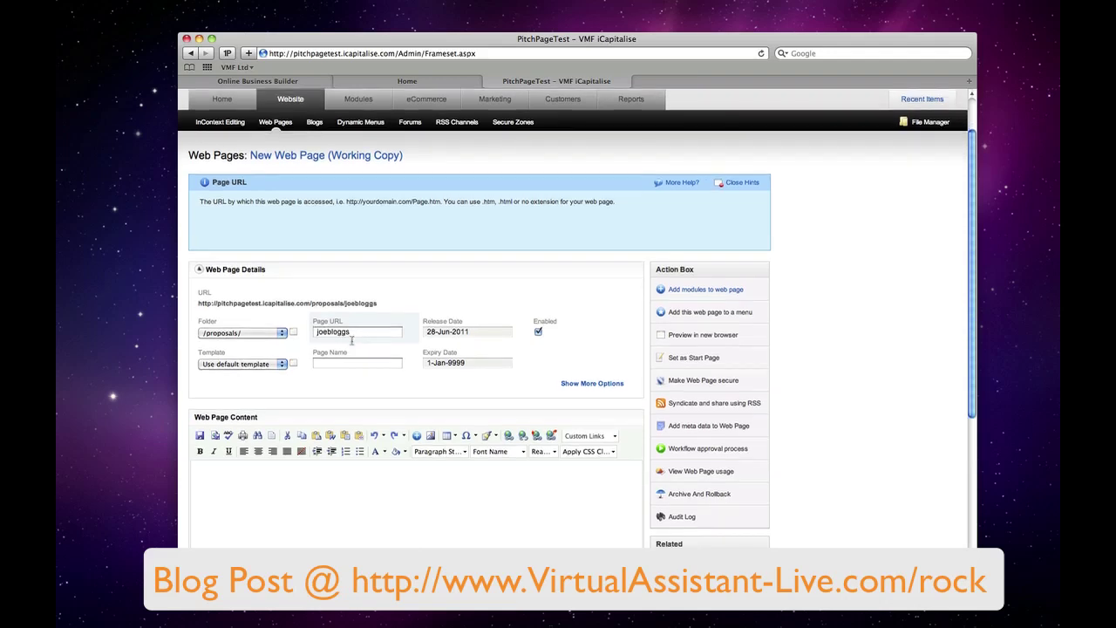
{"action": "scroll", "coordinate": [279, 288], "scroll_direction": "down", "scroll_amount": 1}
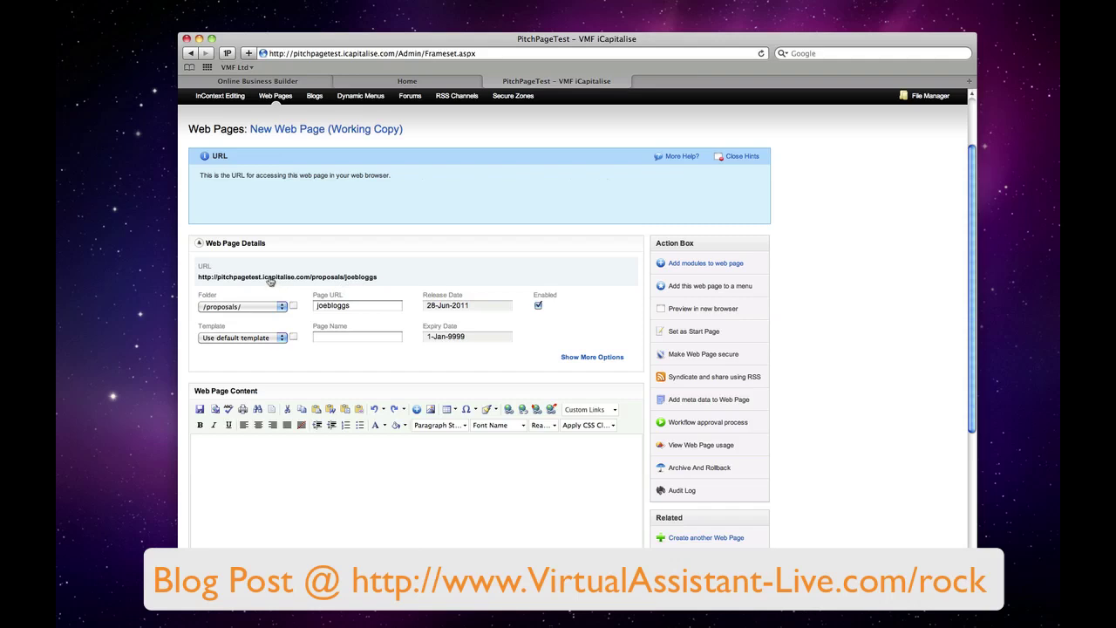
{"action": "scroll", "coordinate": [379, 361], "scroll_direction": "down", "scroll_amount": 1}
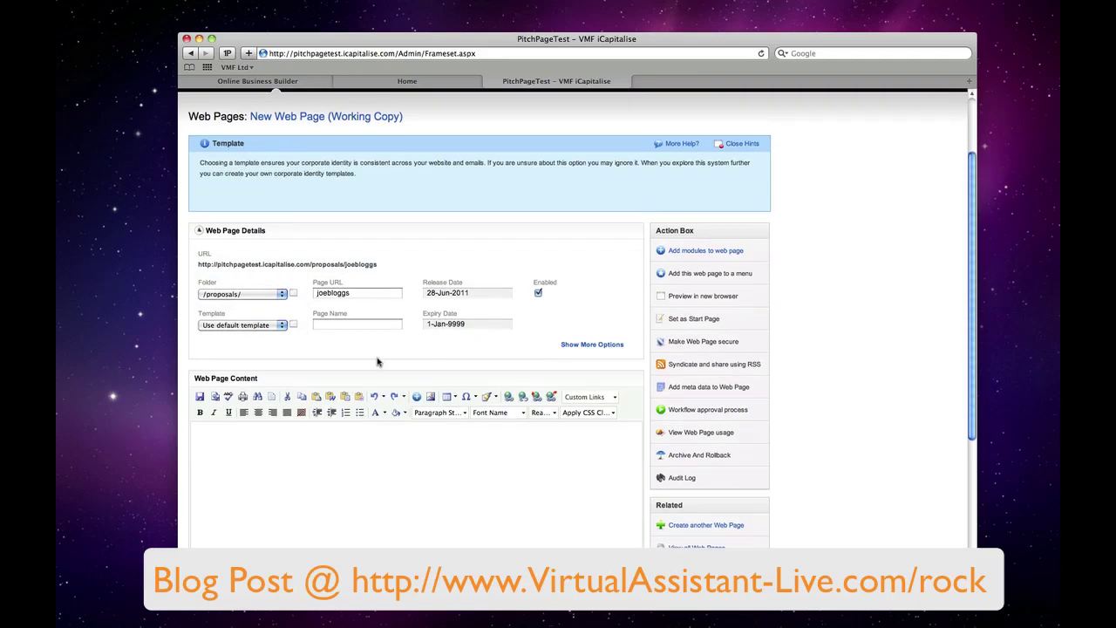
{"action": "left_click", "coordinate": [368, 326]}
{"action": "type", "text": "joebloggs"}
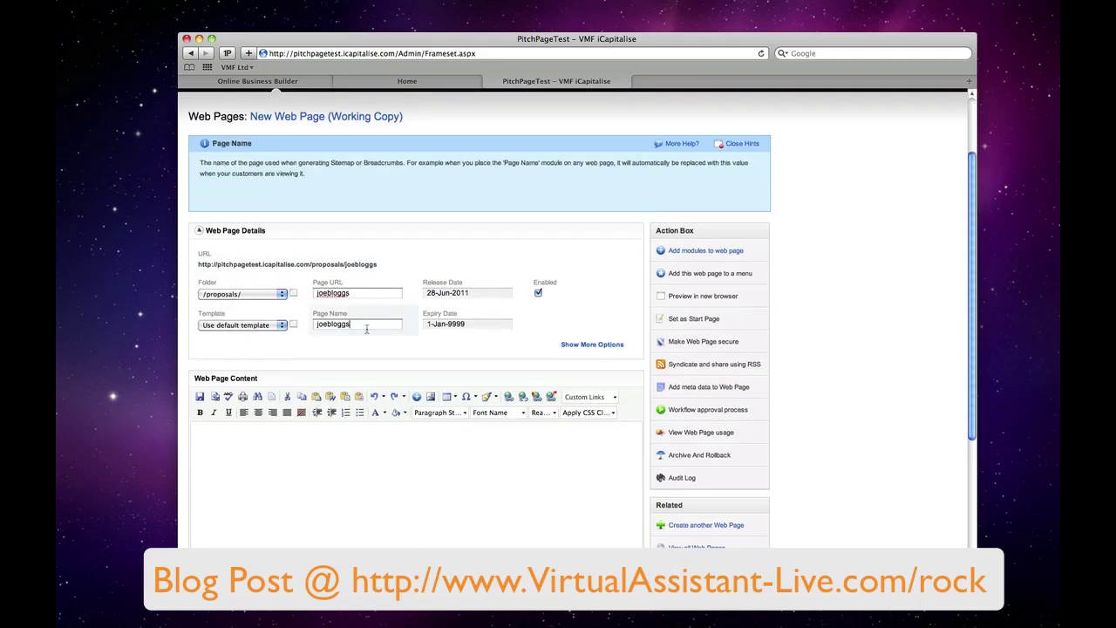
{"action": "key", "text": "shift+Tab"}
{"action": "type", "text": "Joe"}
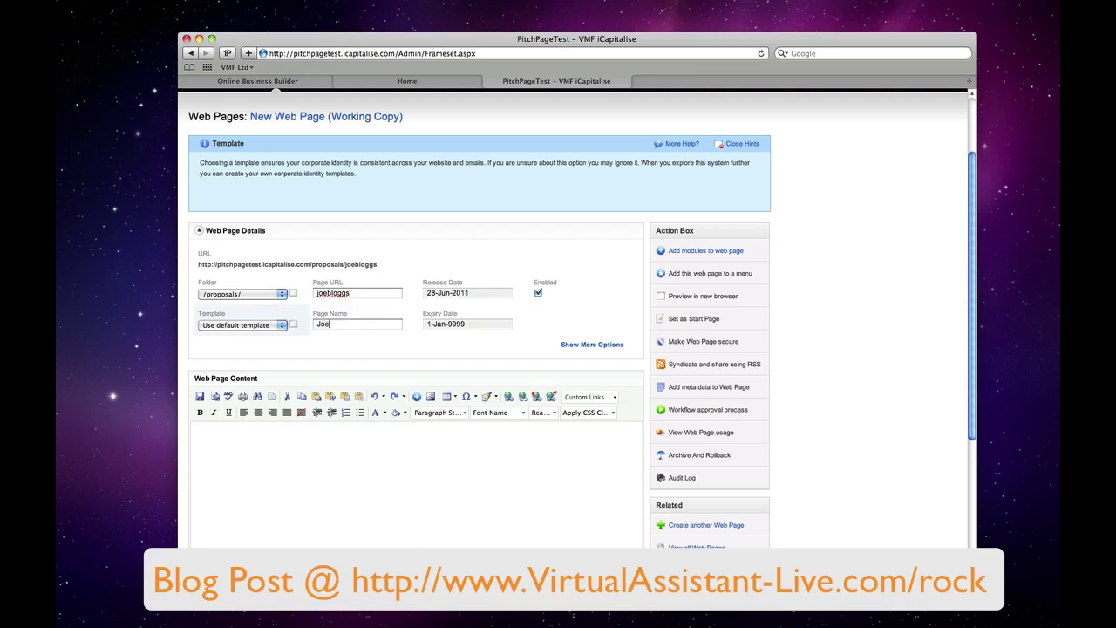
{"action": "type", "text": " Bloggs"}
{"action": "scroll", "coordinate": [314, 403], "scroll_direction": "down", "scroll_amount": 3}
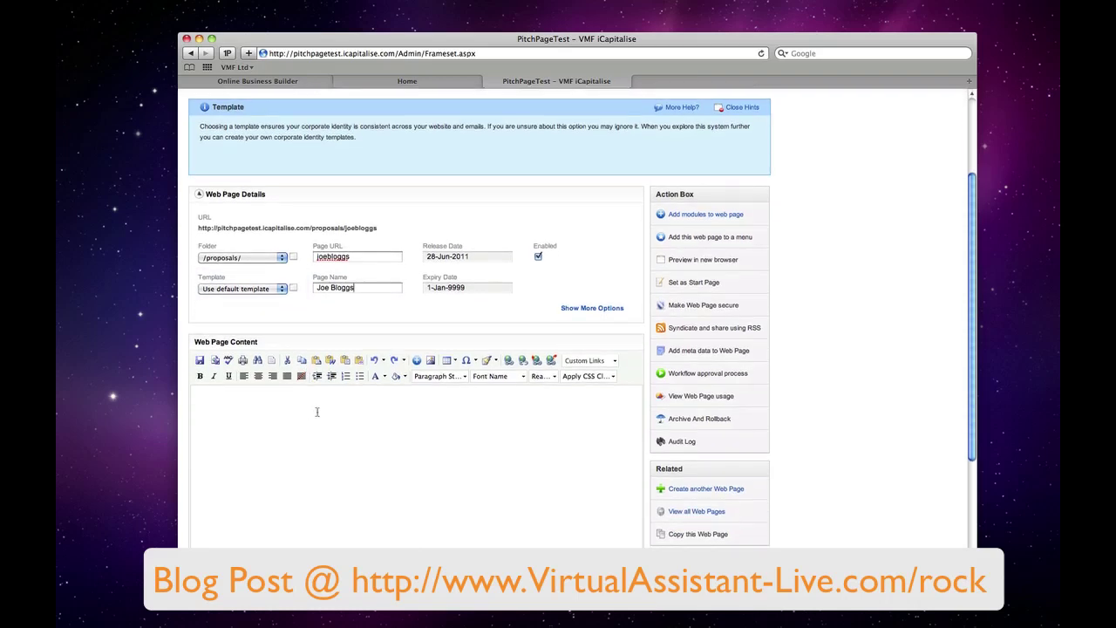
Assign the Sub Template to the web page, accept updating the editor's CSS classes, and expand the web page details
{"action": "scroll", "coordinate": [326, 411], "scroll_direction": "down", "scroll_amount": 8}
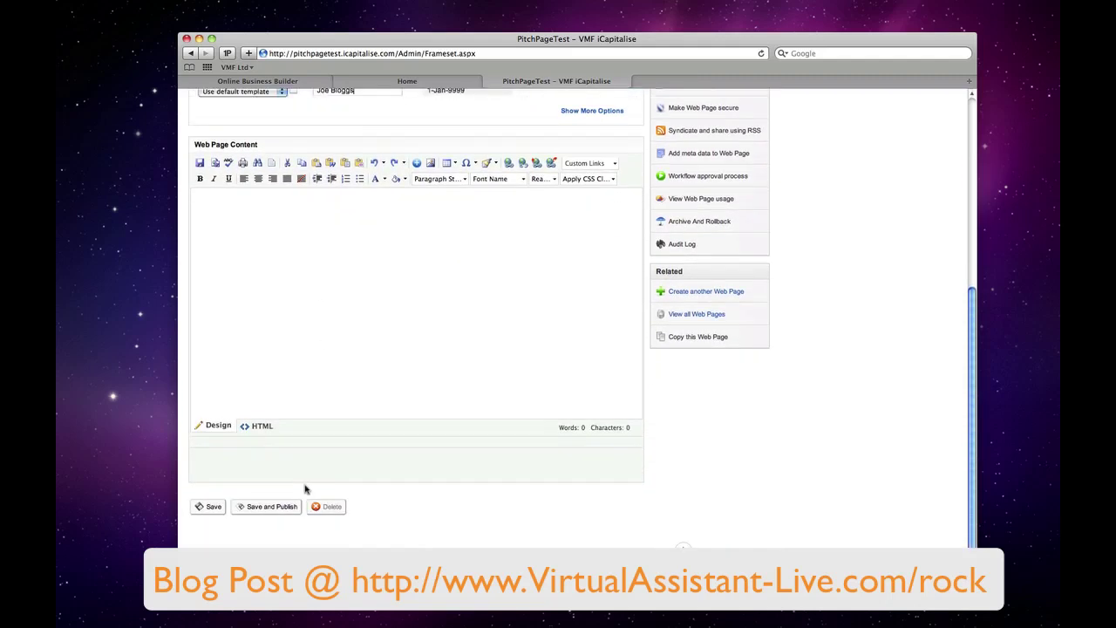
{"action": "scroll", "coordinate": [246, 527], "scroll_direction": "up", "scroll_amount": 3}
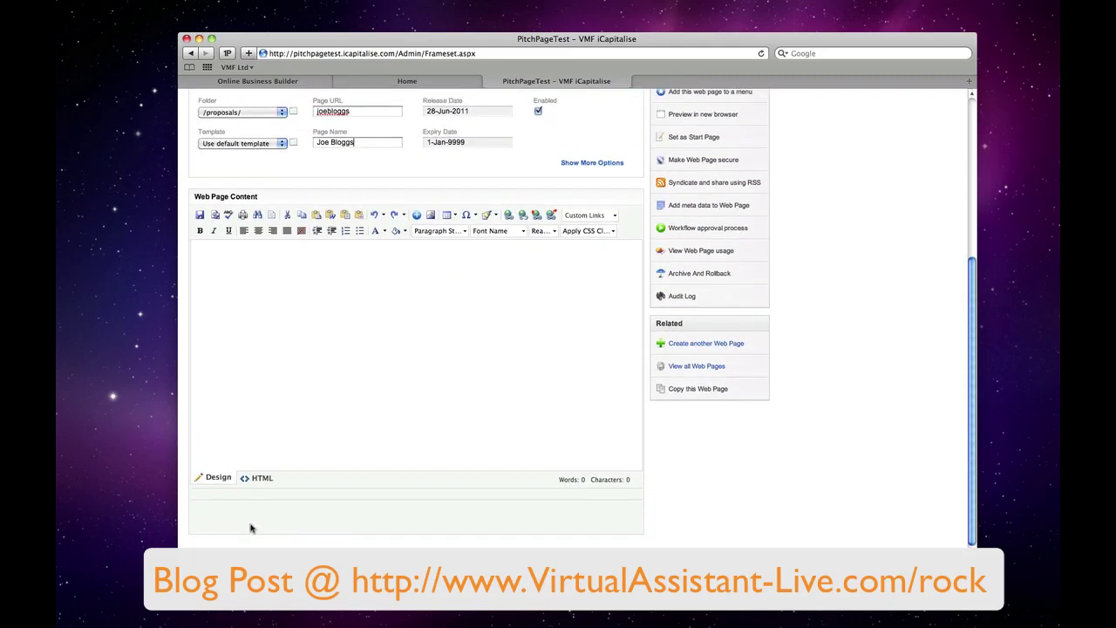
{"action": "left_click", "coordinate": [234, 145]}
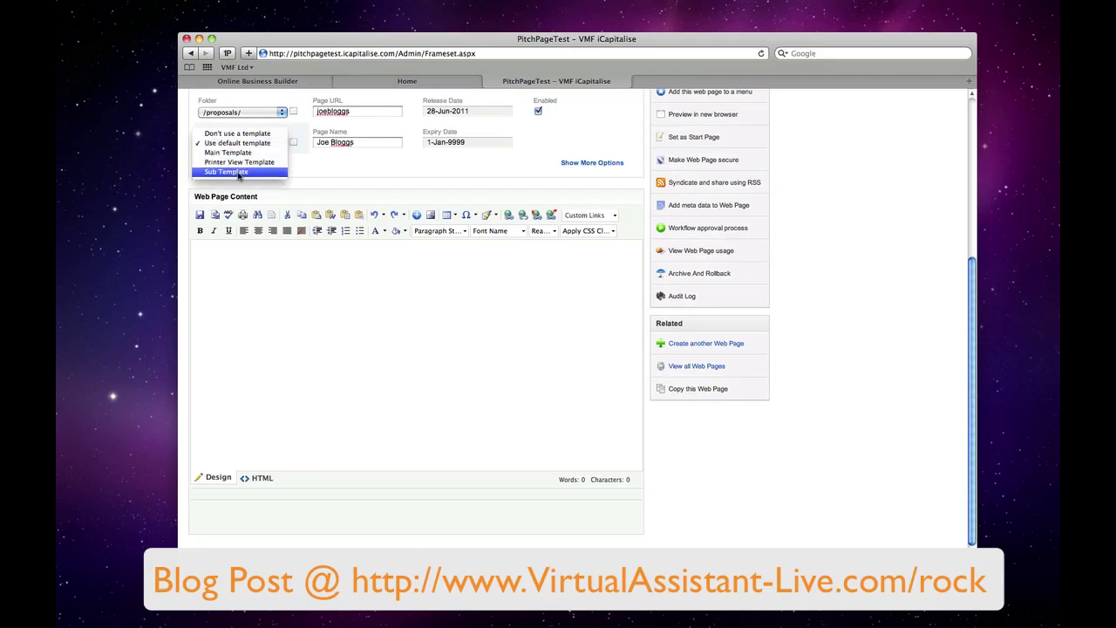
{"action": "left_click", "coordinate": [237, 171]}
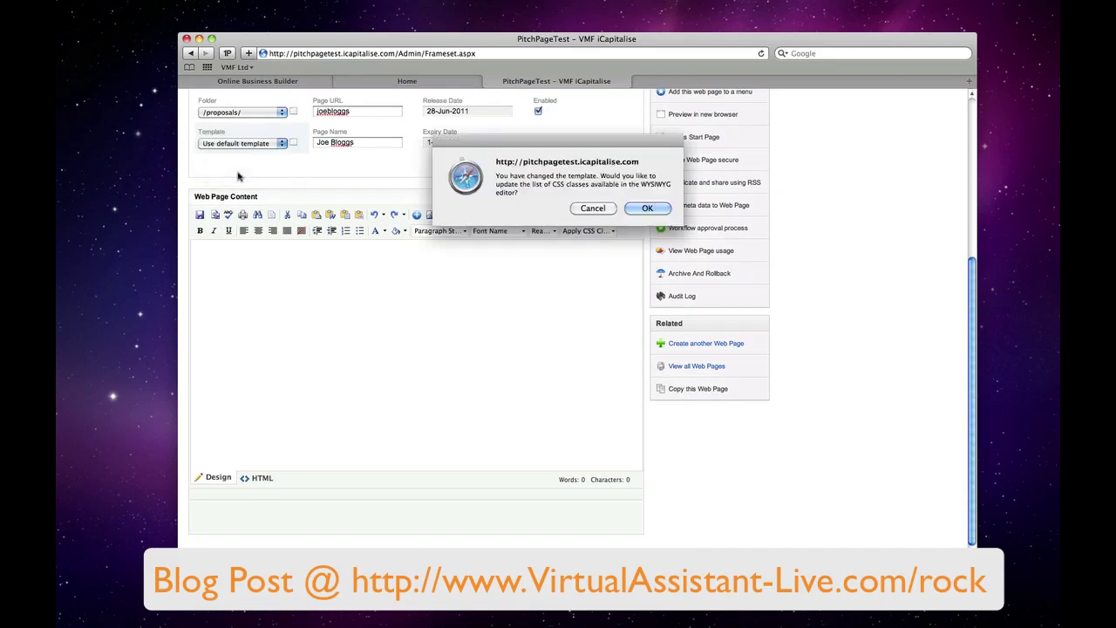
{"action": "left_click", "coordinate": [647, 209]}
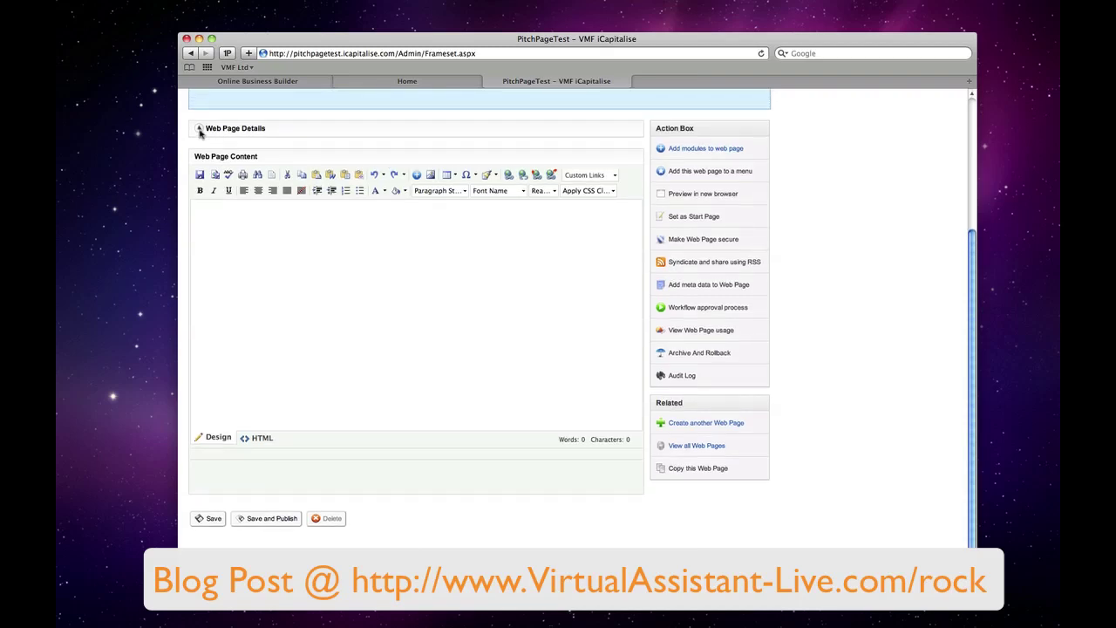
{"action": "left_click", "coordinate": [199, 128]}
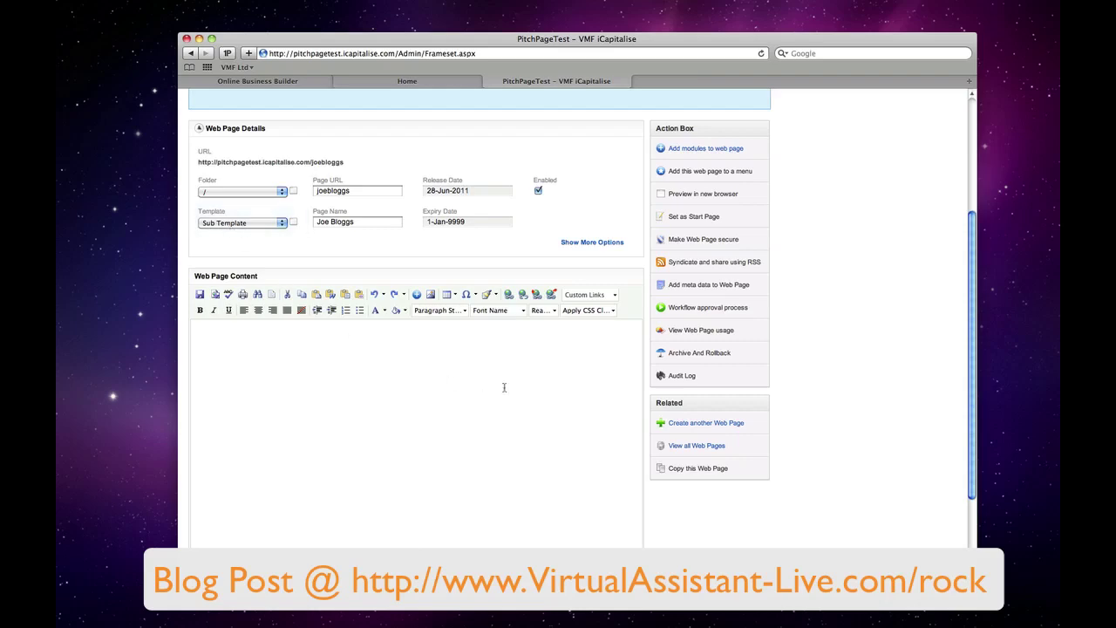
Save and publish the new web page, and preview it in a new browser window
{"action": "scroll", "coordinate": [502, 386], "scroll_direction": "down", "scroll_amount": 2}
{"action": "scroll", "coordinate": [288, 449], "scroll_direction": "down", "scroll_amount": 5}
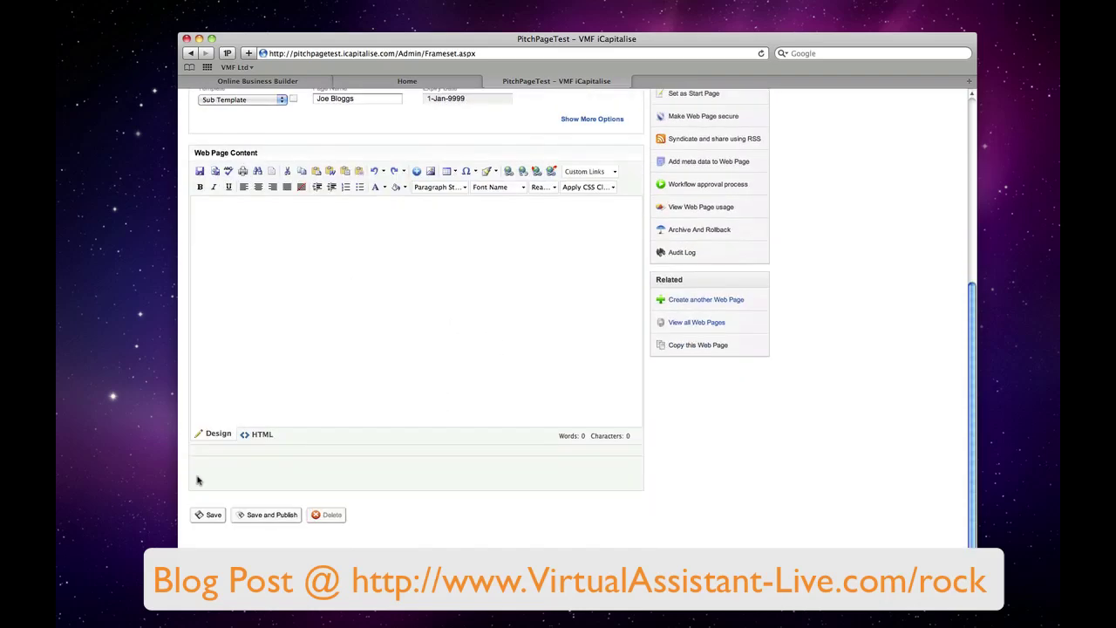
{"action": "left_click", "coordinate": [259, 506]}
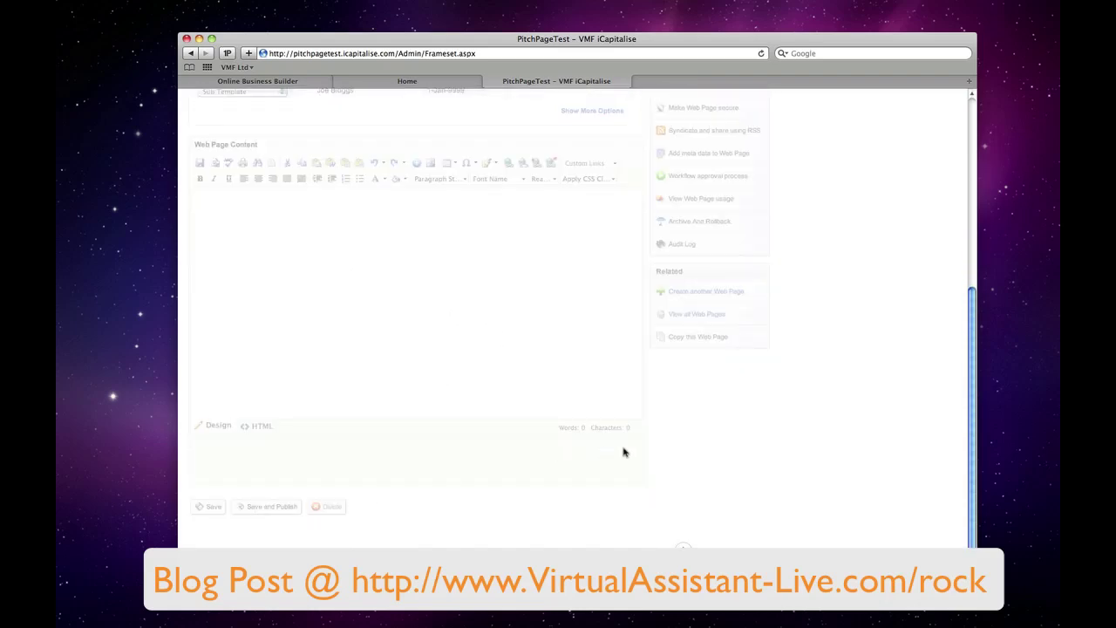
{"action": "scroll", "coordinate": [623, 451], "scroll_direction": "up", "scroll_amount": 8}
{"action": "scroll", "coordinate": [797, 369], "scroll_direction": "down", "scroll_amount": 3}
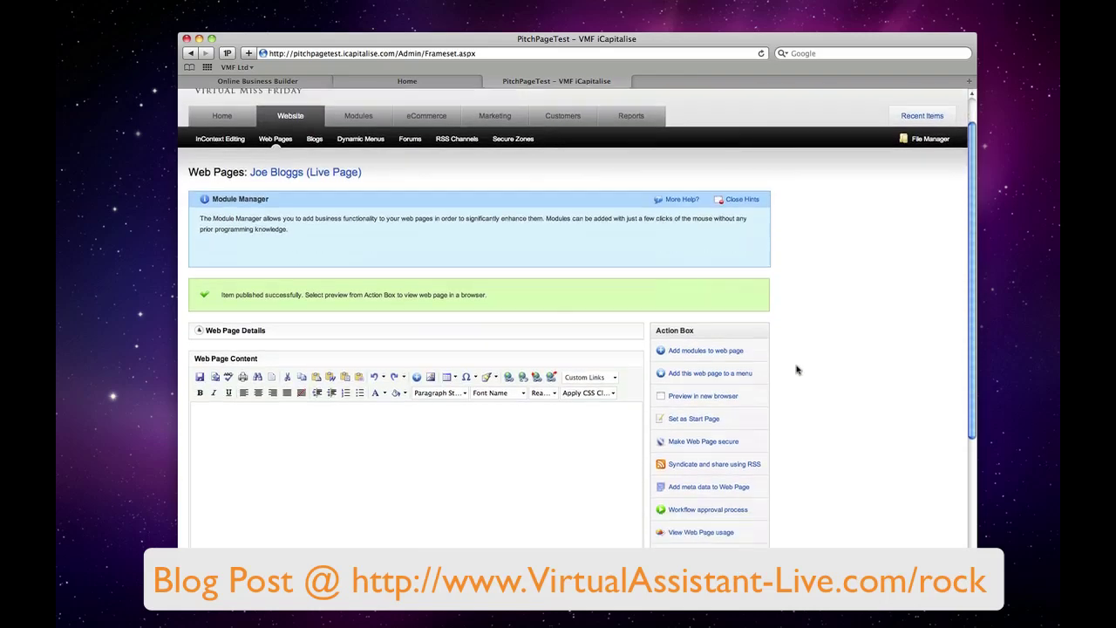
{"action": "right_click", "coordinate": [703, 355]}
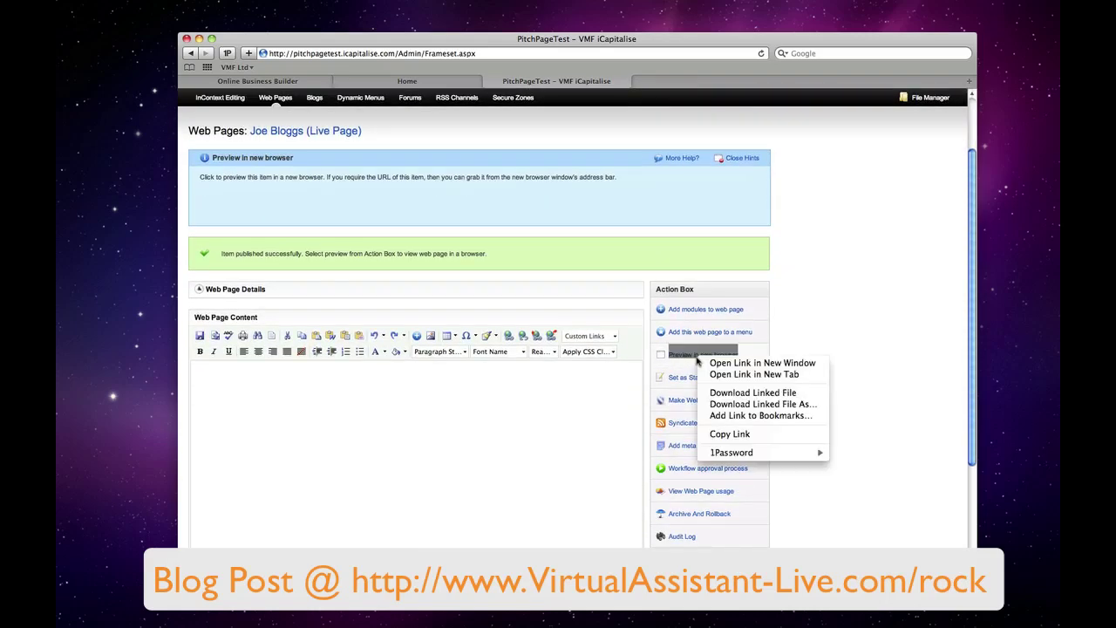
{"action": "left_click", "coordinate": [735, 364]}
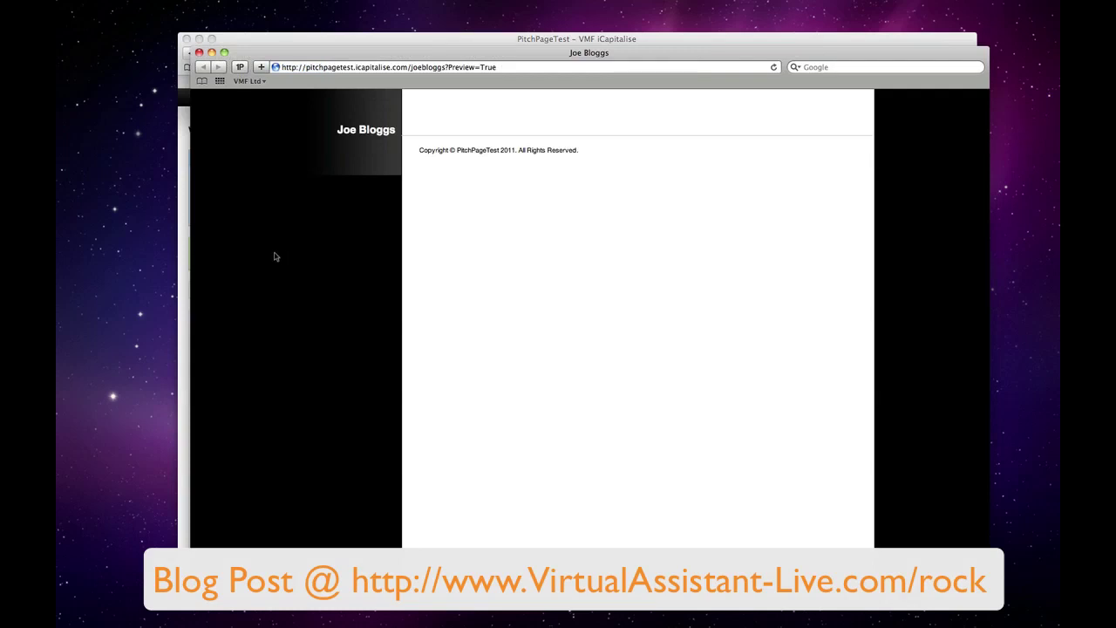
{"action": "left_click", "coordinate": [198, 53]}
Insert the 500 by 281 Vimeo video's object embed code in the page content's HTML source, and add the text "ffff" beneath it
{"action": "left_click", "coordinate": [396, 398]}
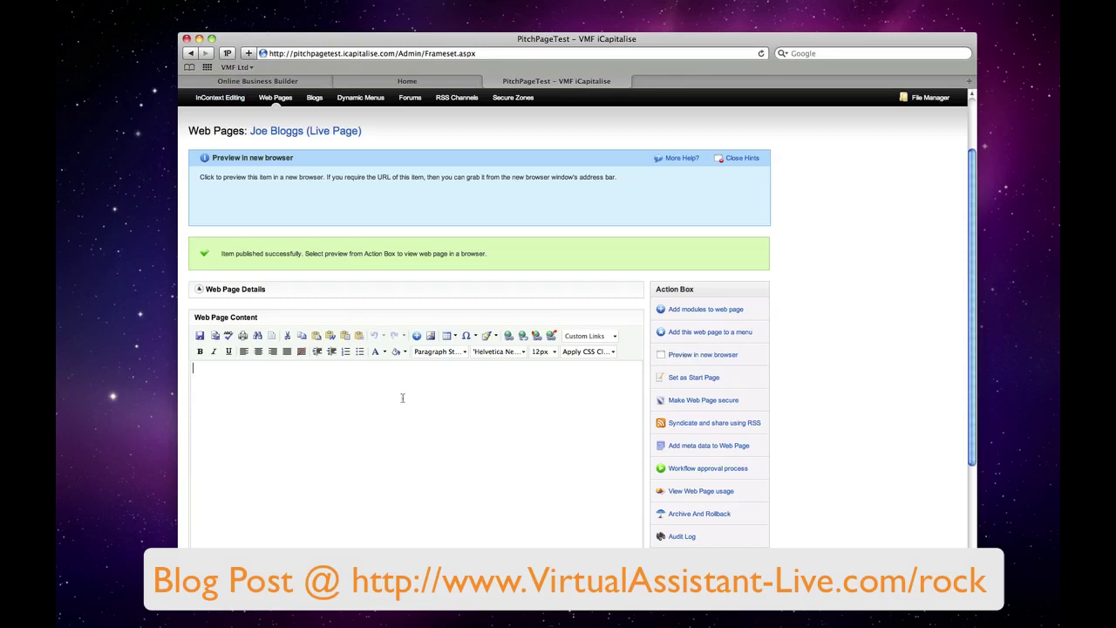
{"action": "scroll", "coordinate": [495, 421], "scroll_direction": "down", "scroll_amount": 2}
{"action": "scroll", "coordinate": [498, 424], "scroll_direction": "down", "scroll_amount": 2}
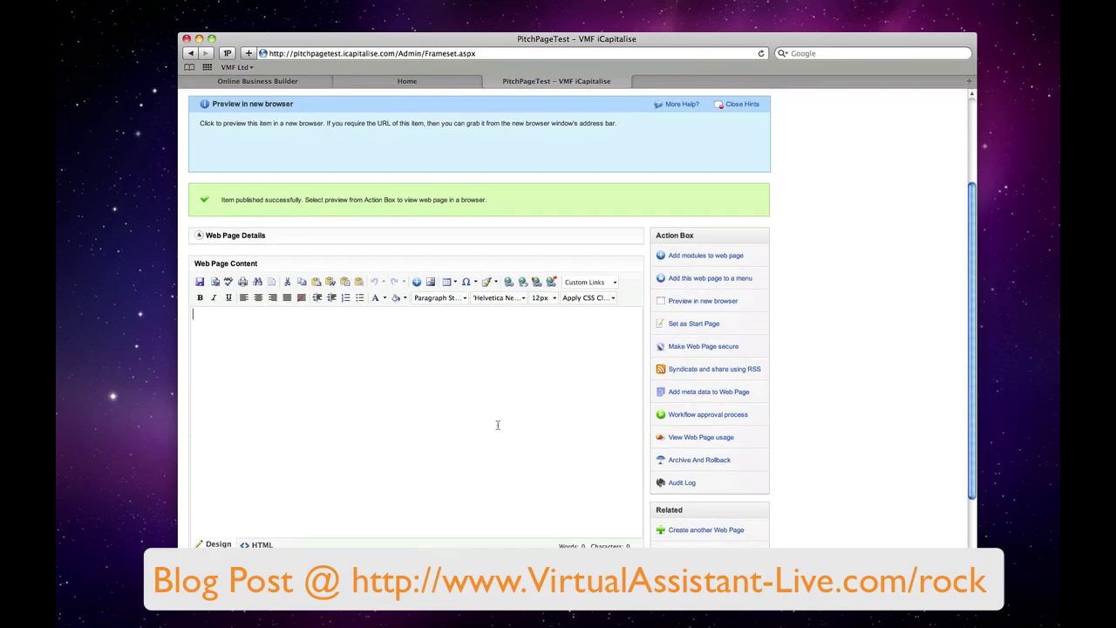
{"action": "scroll", "coordinate": [498, 425], "scroll_direction": "down", "scroll_amount": 1}
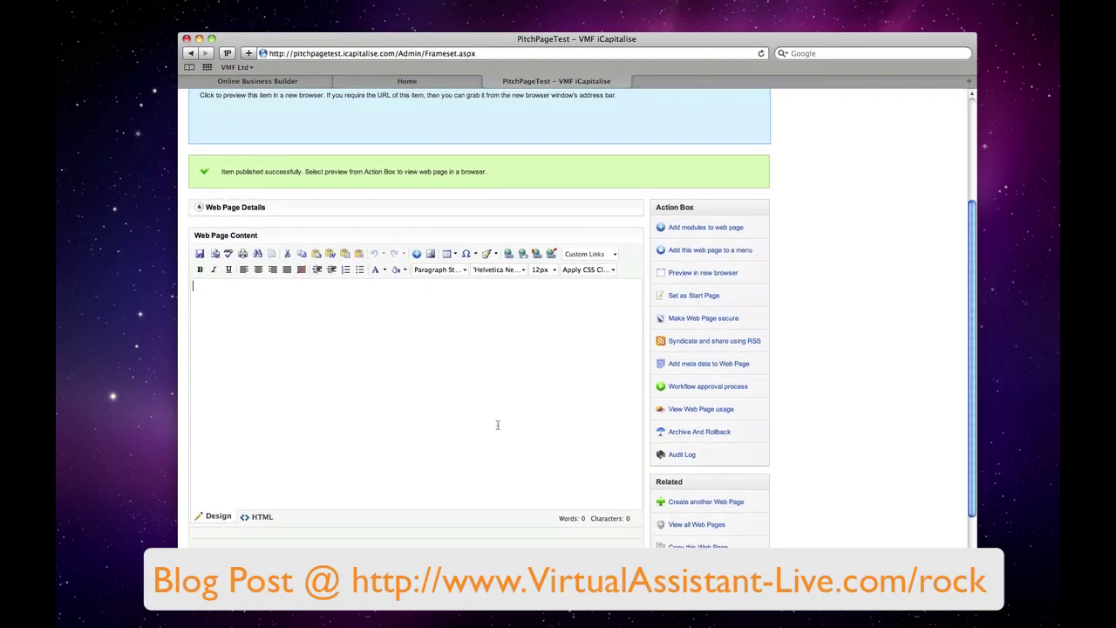
{"action": "scroll", "coordinate": [498, 424], "scroll_direction": "down", "scroll_amount": 1}
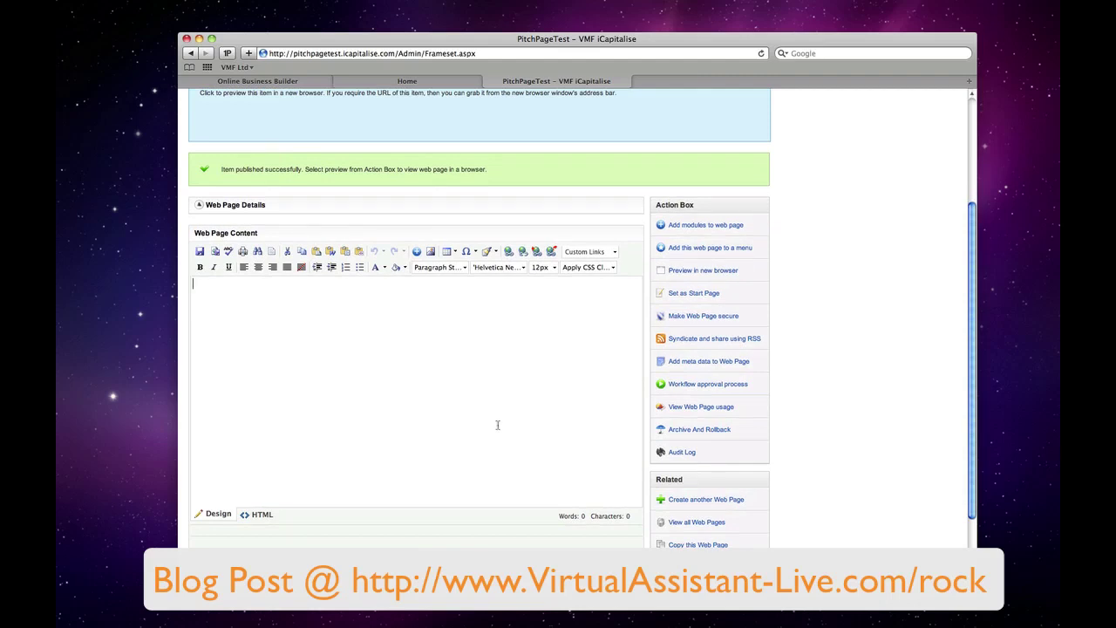
{"action": "scroll", "coordinate": [498, 424], "scroll_direction": "down", "scroll_amount": 3}
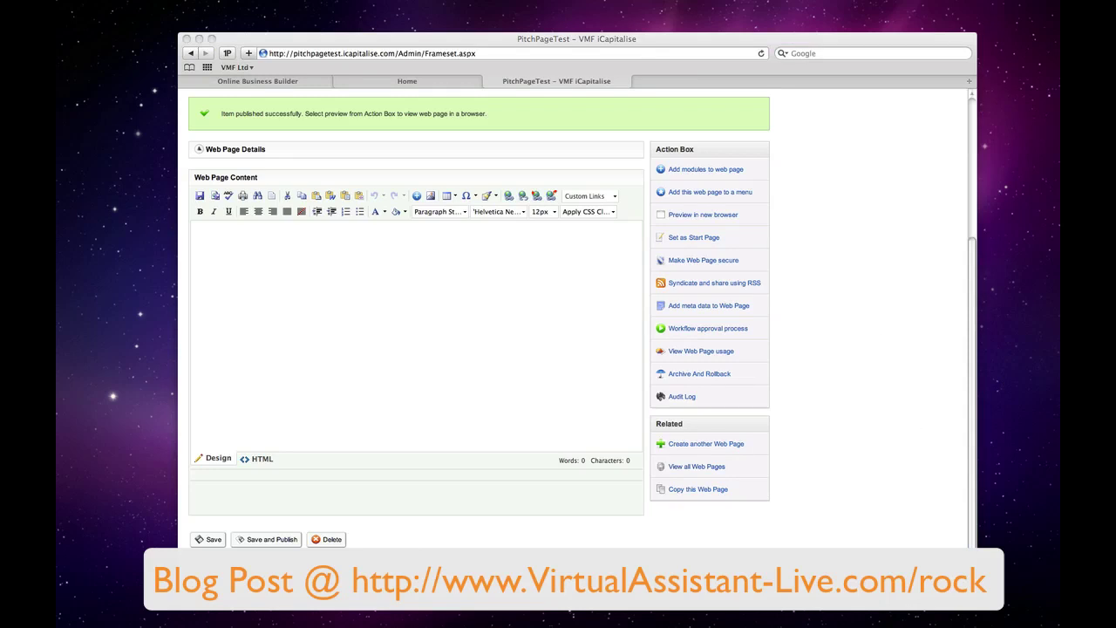
{"action": "left_click", "coordinate": [471, 369]}
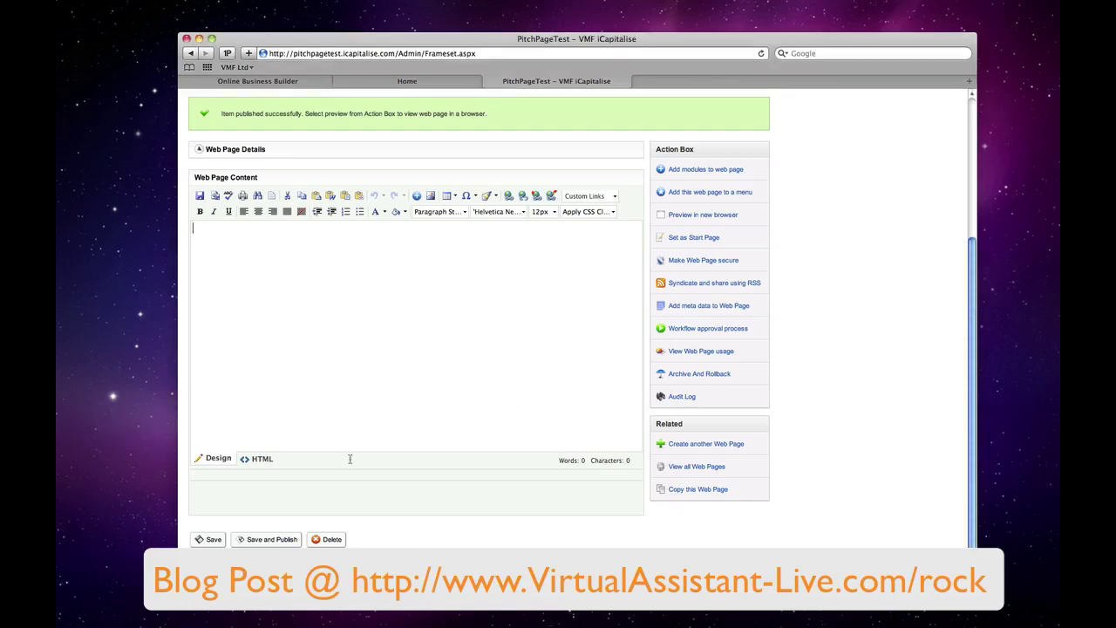
{"action": "left_click", "coordinate": [260, 460]}
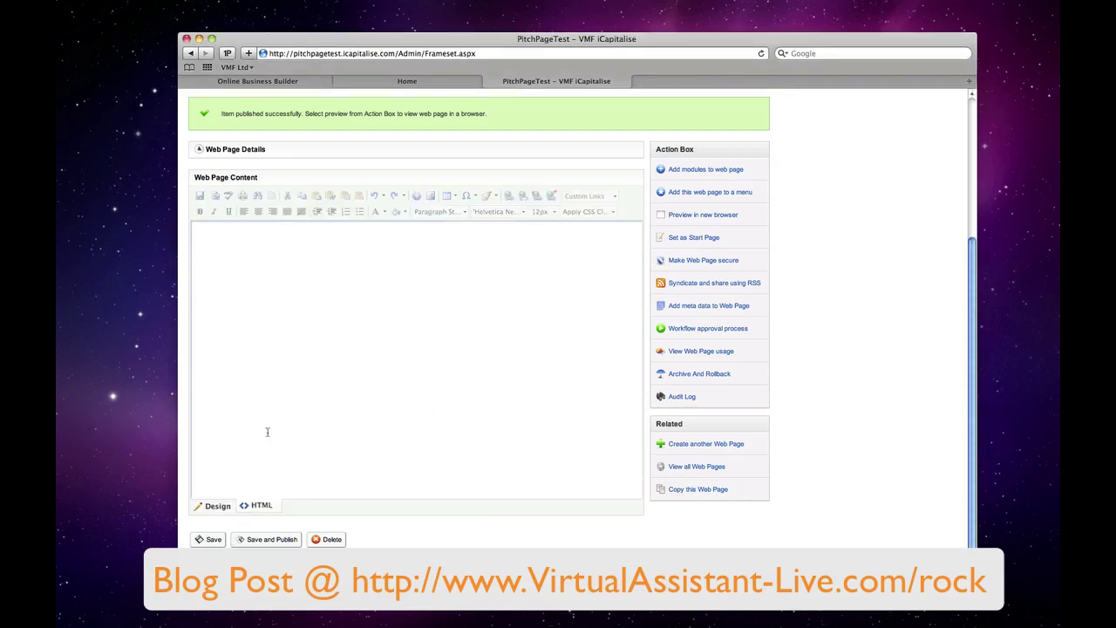
{"action": "scroll", "coordinate": [268, 432], "scroll_direction": "down", "scroll_amount": 1}
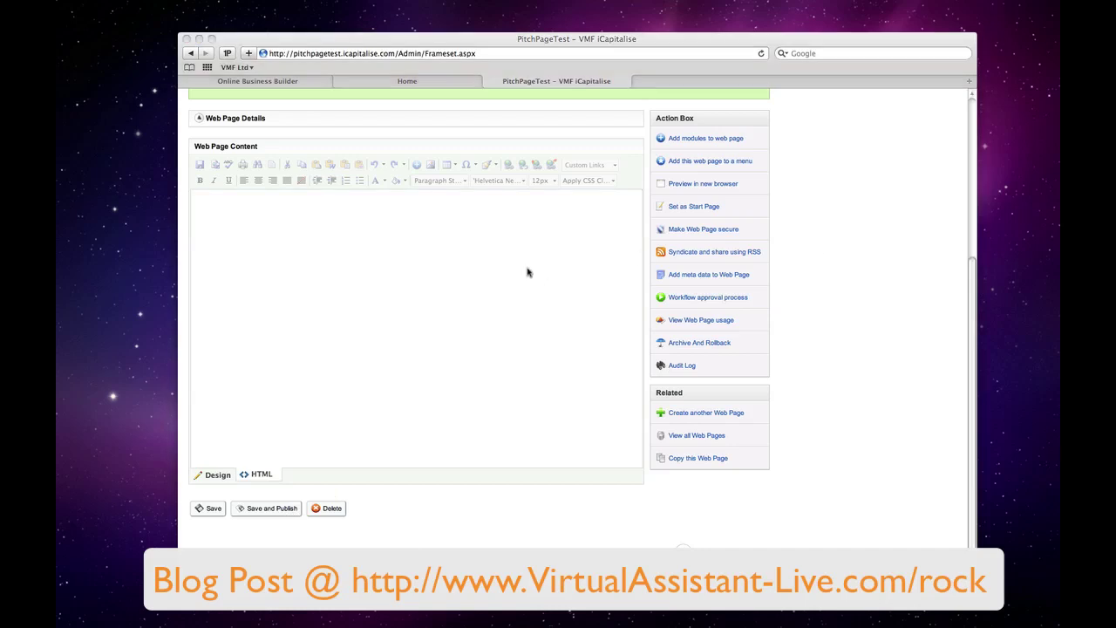
{"action": "left_click", "coordinate": [320, 418]}
{"action": "left_click", "coordinate": [255, 475]}
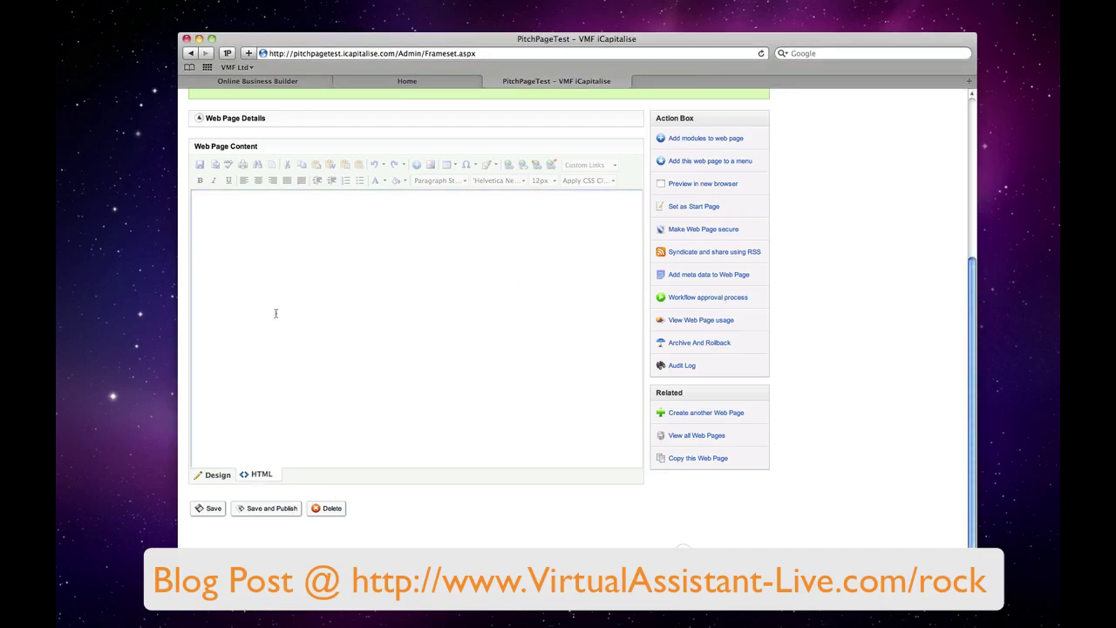
{"action": "type", "text": "<object width=\"500\" height=\"281\"><param name=\"allowfullscreen\" value=\"true\" /><param name=\"allowscriptaccess\" value=\"always\" /><param name=\"movie\" value=\"http://vimeo.com/moogaloop.swf?clip_id=19539989&amp;server=vimeo.com&amp;show_title=0&amp;show_byline=0&amp;show_portrait=0&amp;color=&amp;fullscreen=1&amp;autoplay=0&amp;loop=0\" /><embed src=\"http://vimeo.com/moogaloop.swf?clip_id=19539989&amp;server=vimeo.com&amp;show_title=0&amp;show_byline=0&amp;show_portrait=0&amp;color=&amp;fullscreen=1&amp;autoplay=0&amp;loop=0\" type=\"application/x-shockwave-flash\" allowfullscreen=\"true\" allowscriptaccess=\"always\" width=\"500\" height=\"281\"></embed></object>"}
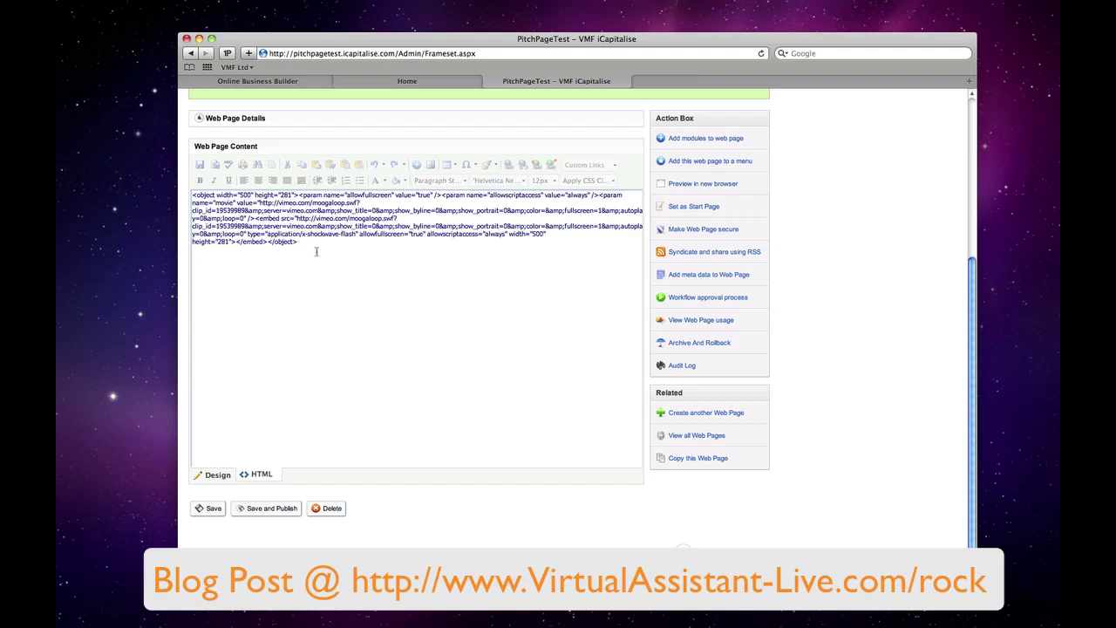
{"action": "key", "text": "Return"}
{"action": "type", "text": "ffff"}
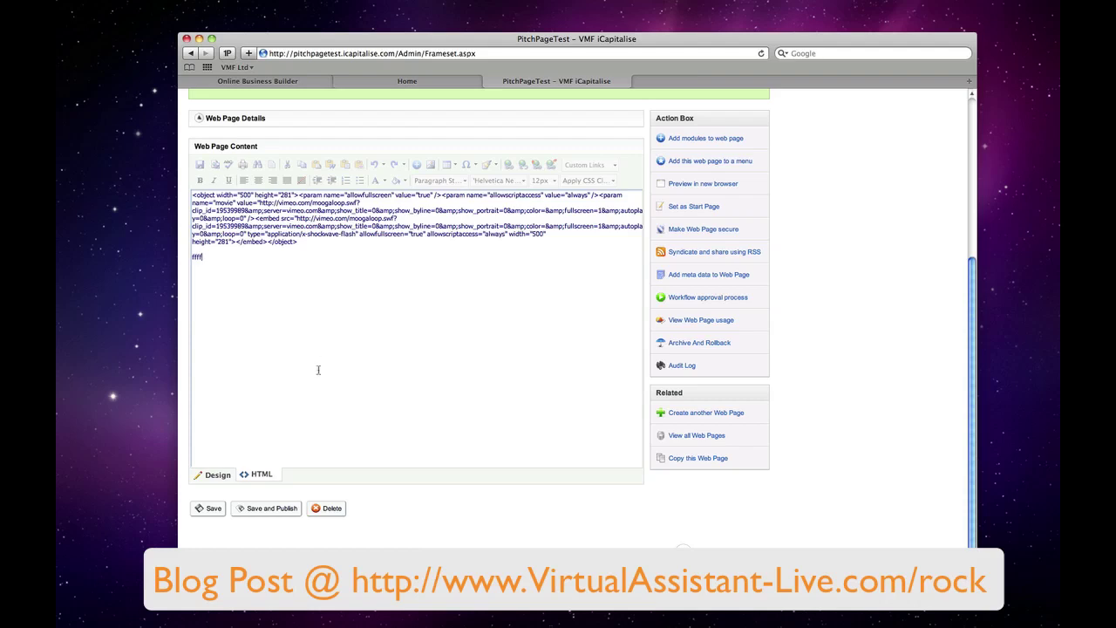
Try to put the text "ffff" on its own line beneath the embedded video and centre the video in the design view
{"action": "left_click", "coordinate": [218, 475]}
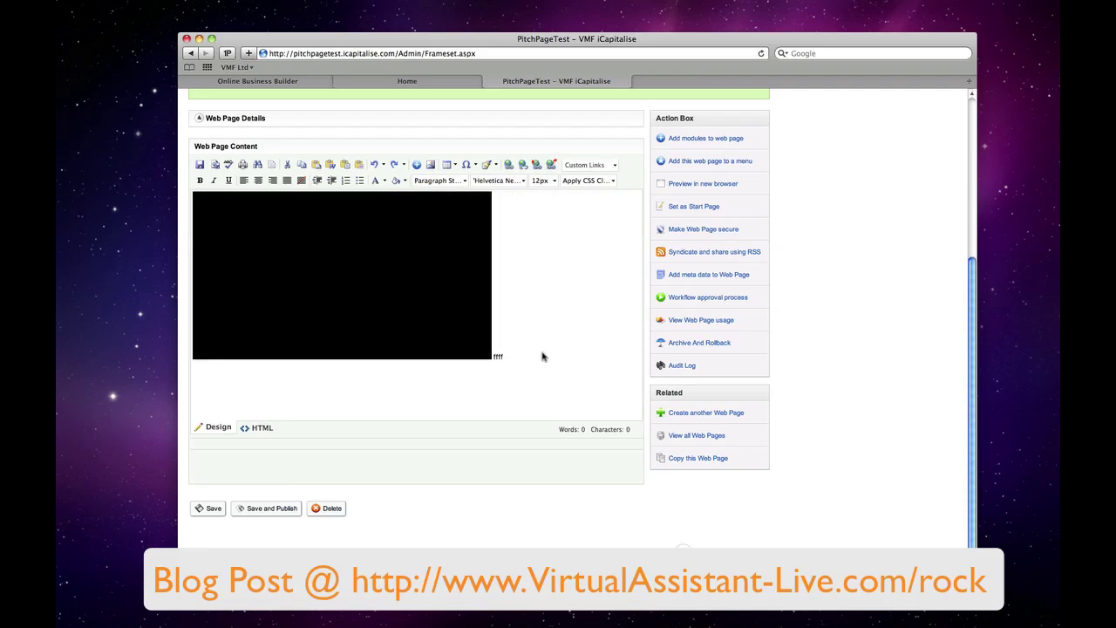
{"action": "left_click", "coordinate": [496, 361]}
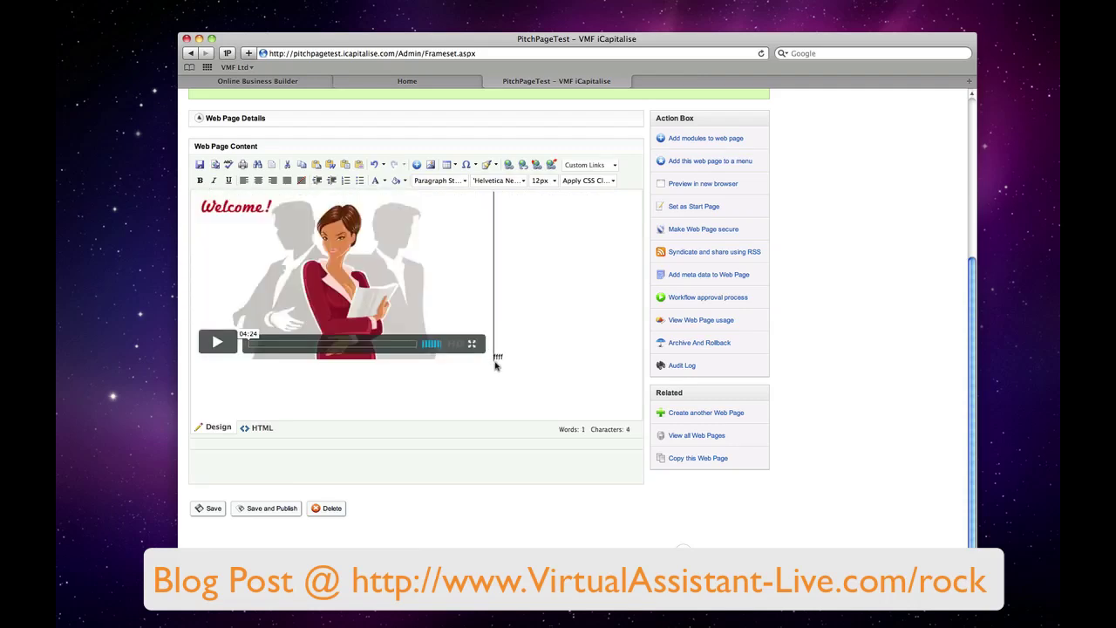
{"action": "key", "text": "Return"}
{"action": "left_click", "coordinate": [259, 181]}
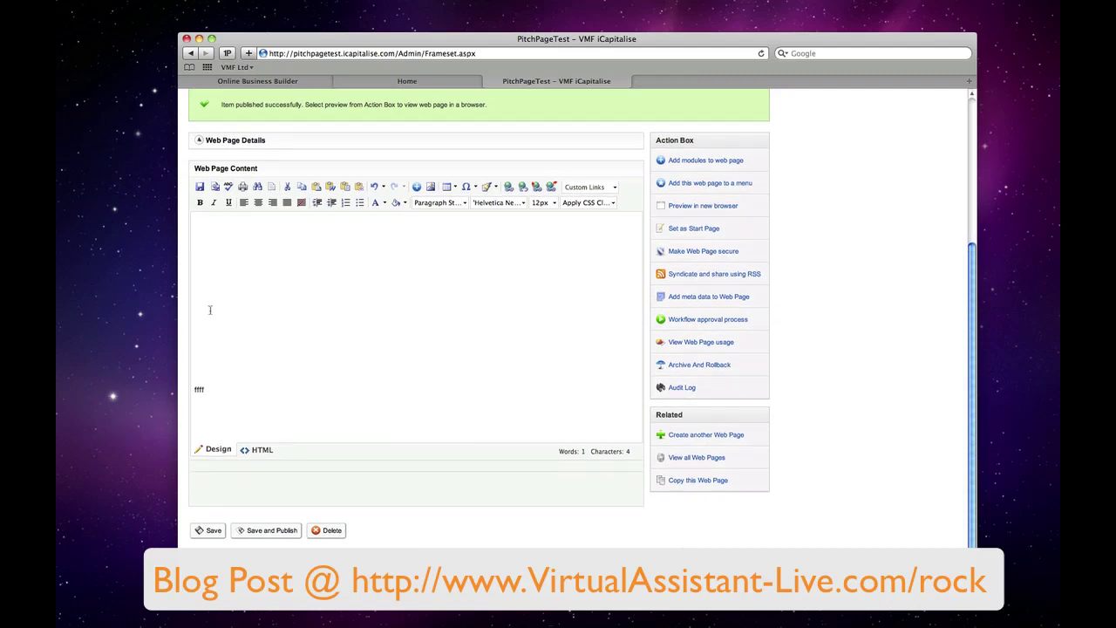
Replace the centred block in the HTML source with the 500 by 281 Vimeo object embed code, keeping "ffff" on a separate line beneath
{"action": "left_click", "coordinate": [262, 450]}
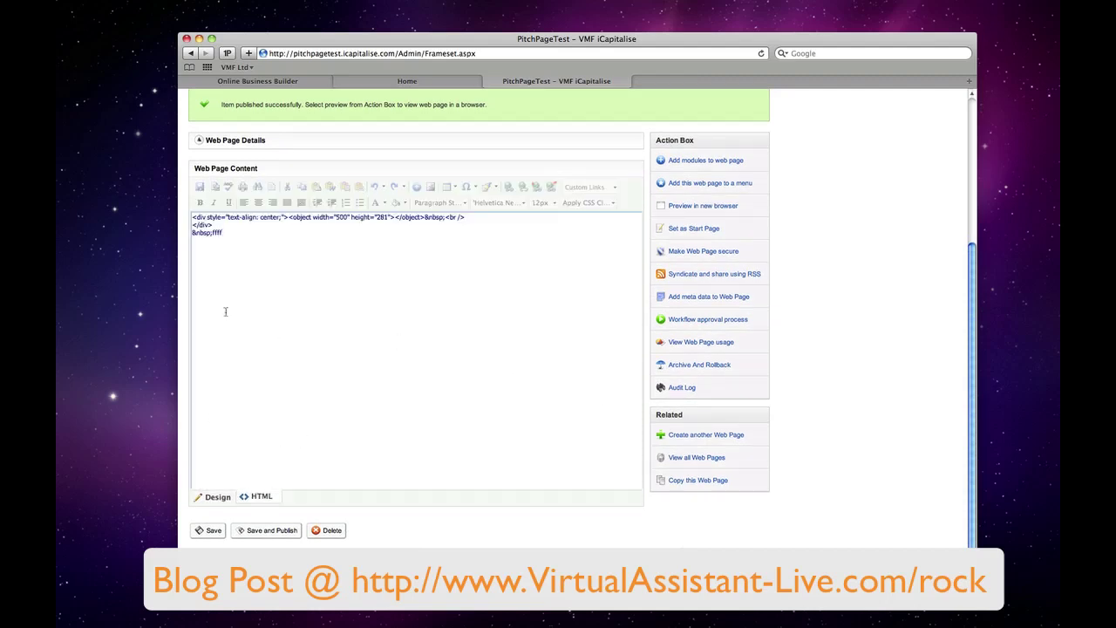
{"action": "left_click", "coordinate": [218, 497]}
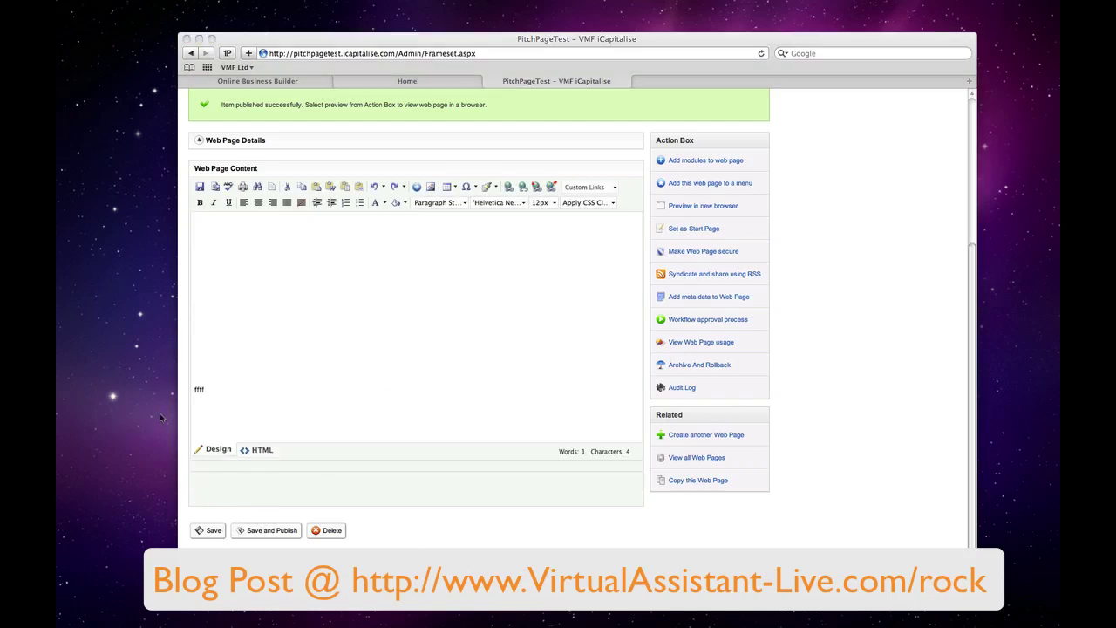
{"action": "left_click", "coordinate": [264, 449]}
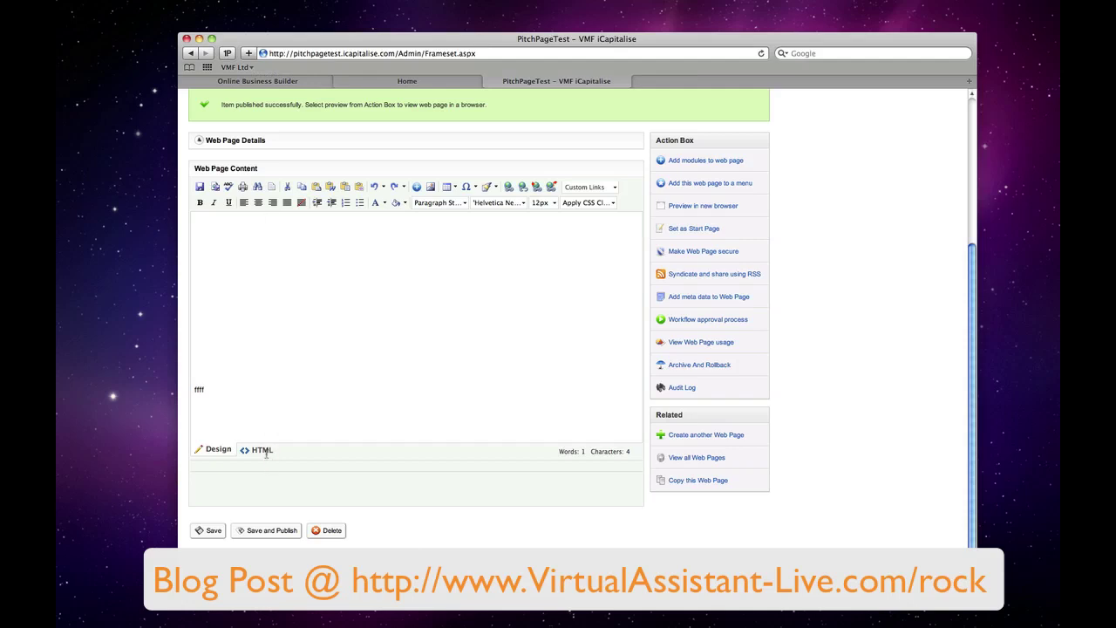
{"action": "left_click", "coordinate": [263, 449]}
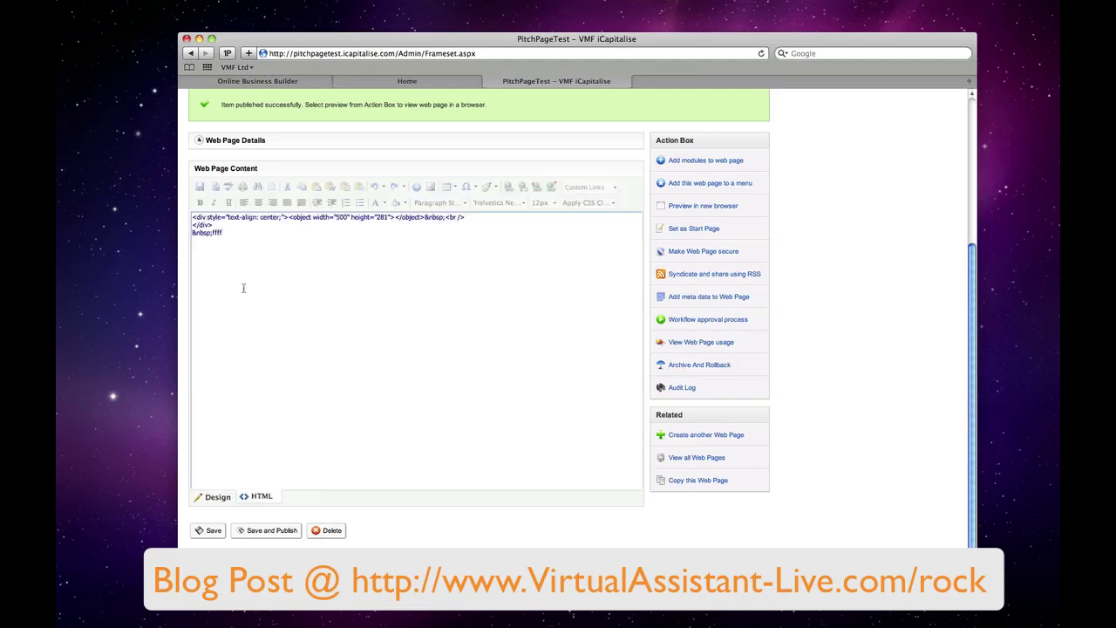
{"action": "left_click", "coordinate": [191, 233]}
{"action": "key", "text": "Return"}
{"action": "key", "text": "Return"}
{"action": "mouse_move", "coordinate": [191, 216]}
{"action": "left_mouse_down"}
{"action": "mouse_move", "coordinate": [202, 225]}
{"action": "mouse_move", "coordinate": [175, 218]}
{"action": "left_mouse_up"}
{"action": "left_click", "coordinate": [220, 228]}
{"action": "type", "text": "<object width=\"500\" height=\"281\"><param name=\"allowfullscreen\" value=\"true\" /><param name=\"allowscriptaccess\" value=\"always\" /><param name=\"movie\" value=\"http://vimeo.com/moogaloop.swf?clip_id=19539989&amp;server=vimeo.com&amp;show_title=0&amp;show_byline=0&amp;show_portrait=0&amp;color=&amp;fullscreen=1&amp;autoplay=0&amp;loop=0\" /><embed src=\"http://vimeo.com/moogaloop.swf?clip_id=19539989&amp;server=vimeo.com&amp;show_title=0&amp;show_byline=0&amp;show_portrait=0&amp;color=&amp;fullscreen=1&amp;autoplay=0&amp;loop=0\" type=\"application/x-shockwave-flash\" allowfullscreen=\"true\" allowscriptaccess=\"always\" width=\"500\" height=\"281\"></embed></object>"}
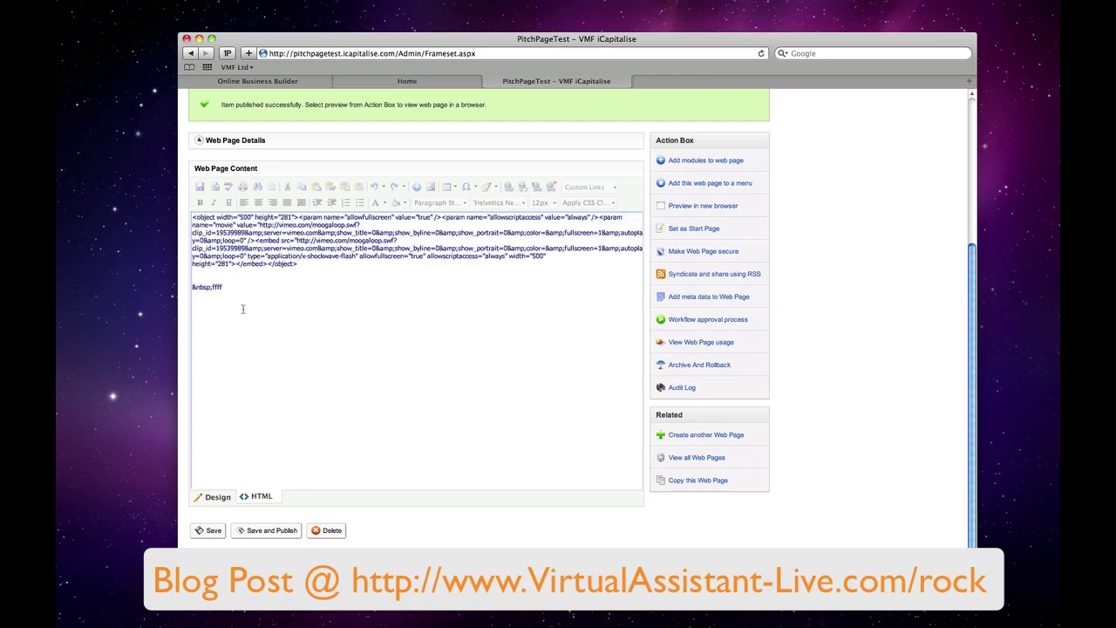
Return to the design view and move "ffff" beneath the video, separated from it by a blank line
{"action": "left_click", "coordinate": [215, 500]}
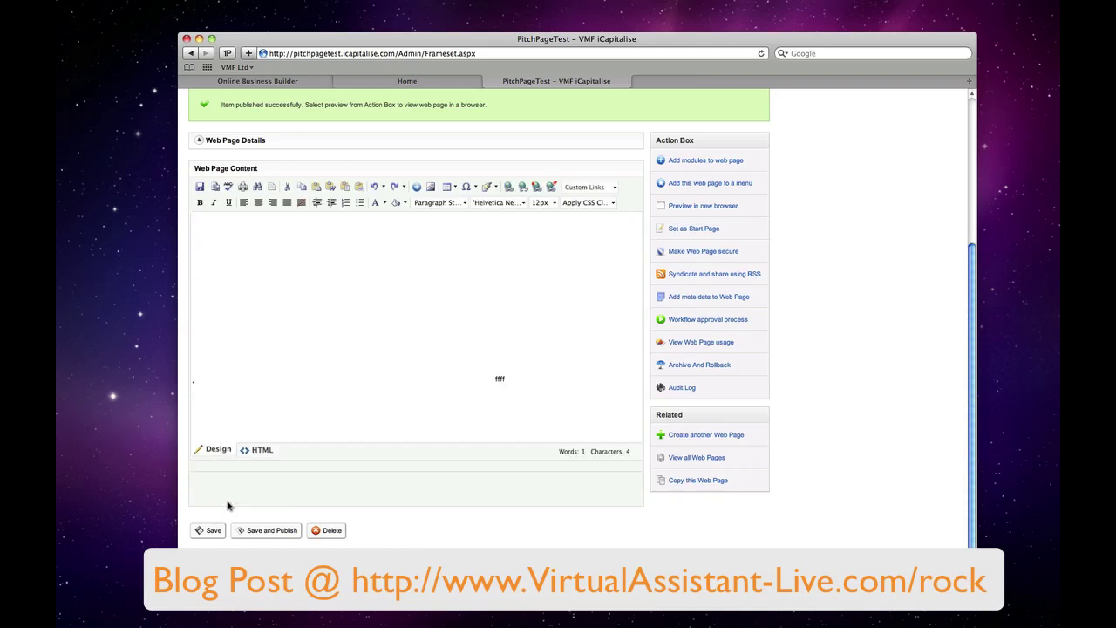
{"action": "left_click", "coordinate": [495, 379]}
{"action": "key", "text": "Return"}
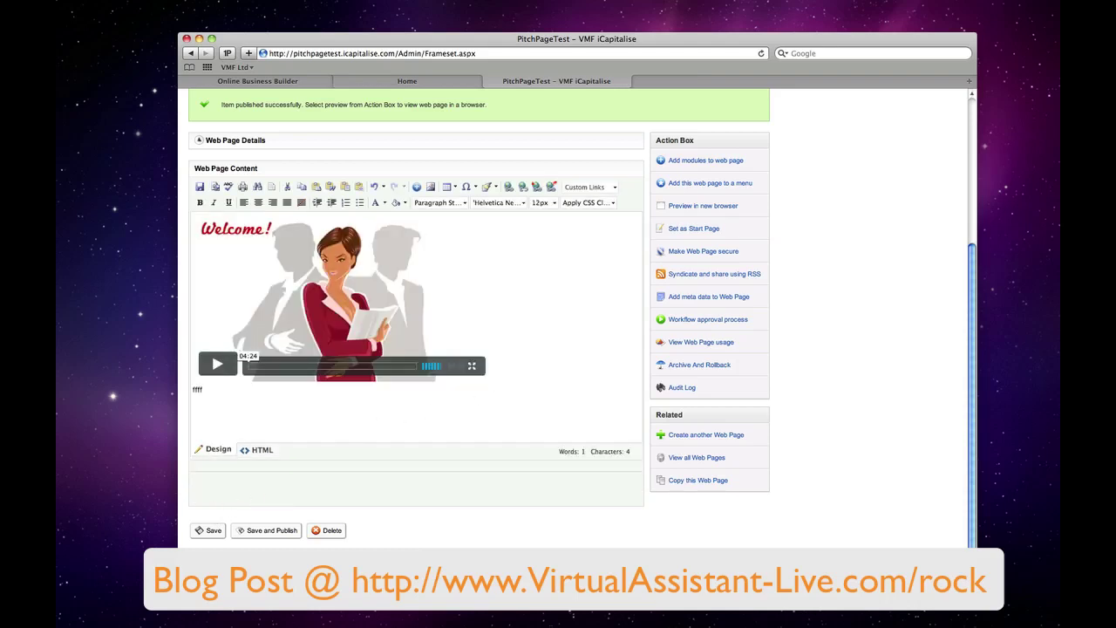
{"action": "key", "text": "Return"}
{"action": "scroll", "coordinate": [340, 299], "scroll_direction": "down", "scroll_amount": 1}
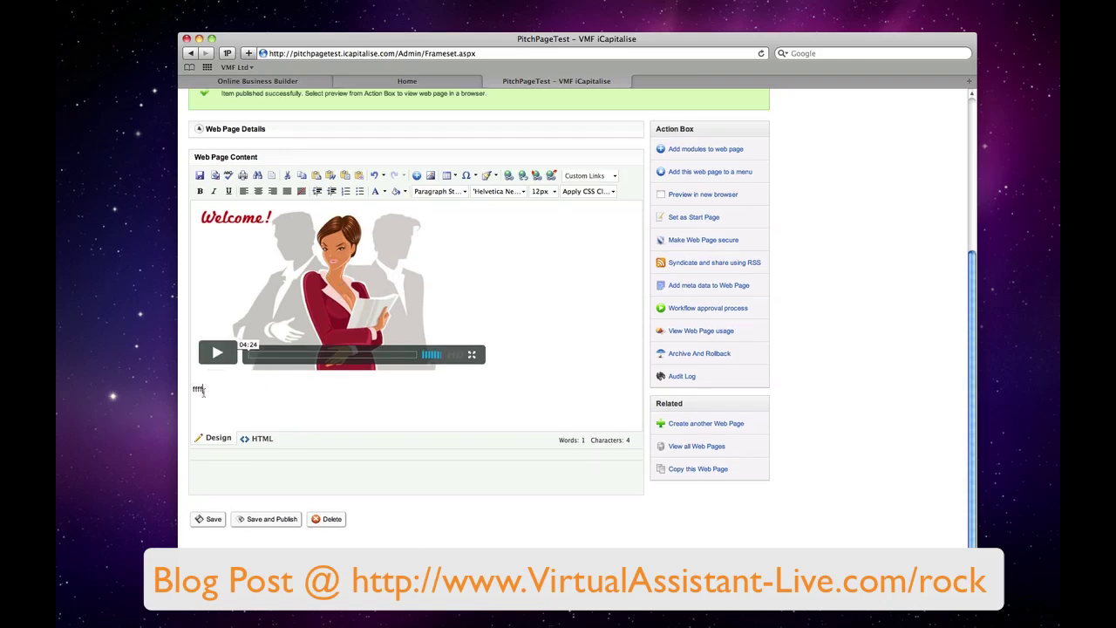
Replace the placeholder "ffff" with the copied proposal letter, pasted as plain text beneath the video
{"action": "left_click_drag", "start_coordinate": [202, 391], "coordinate": [189, 392]}
{"action": "left_click", "coordinate": [218, 394]}
{"action": "left_click_drag", "start_coordinate": [223, 390], "coordinate": [184, 393]}
{"action": "scroll", "coordinate": [222, 401], "scroll_direction": "down", "scroll_amount": 1}
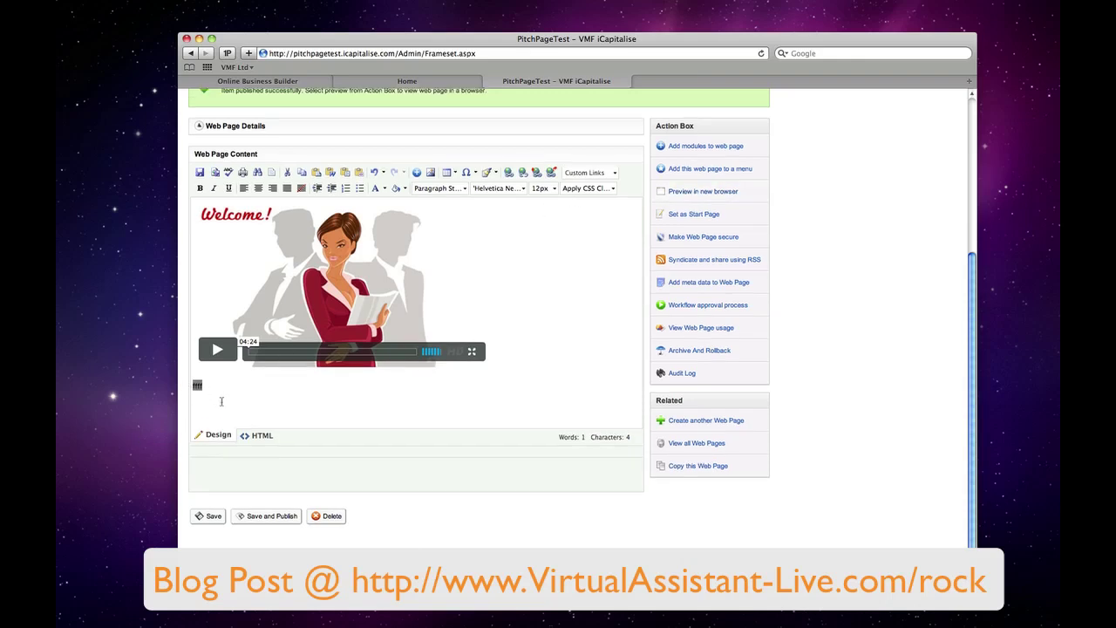
{"action": "scroll", "coordinate": [222, 401], "scroll_direction": "down", "scroll_amount": 1}
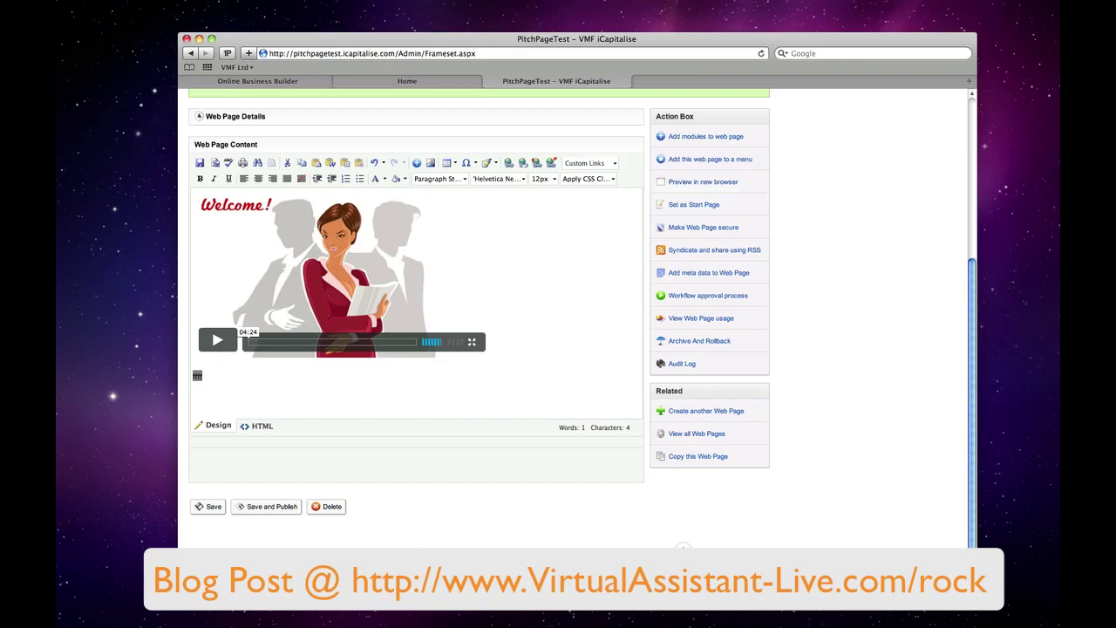
{"action": "key", "text": "super+Tab"}
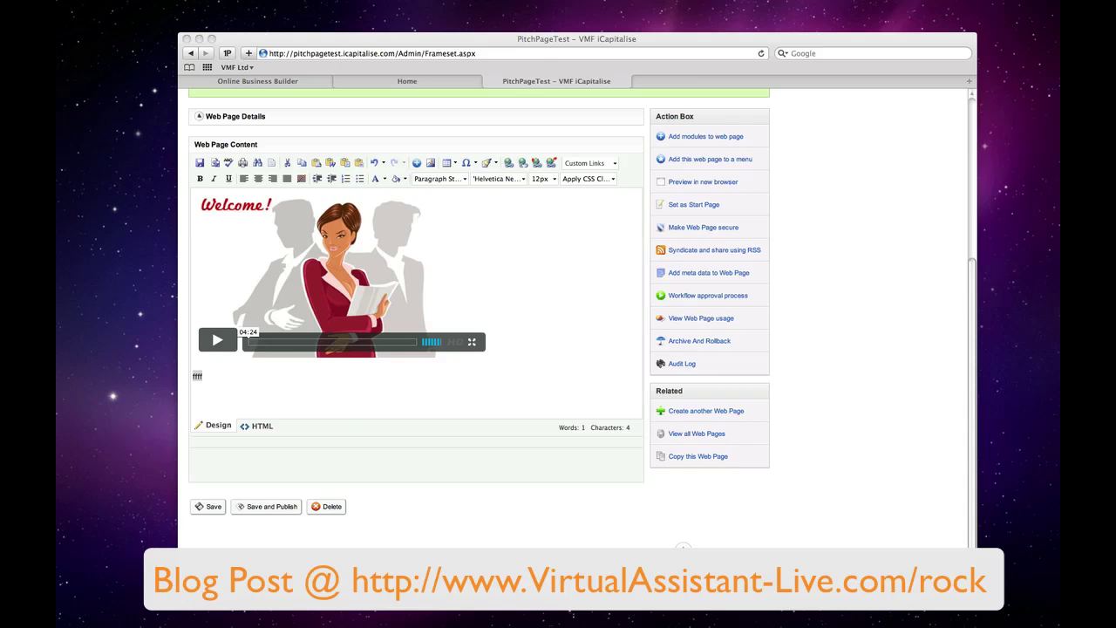
{"action": "left_click", "coordinate": [231, 392]}
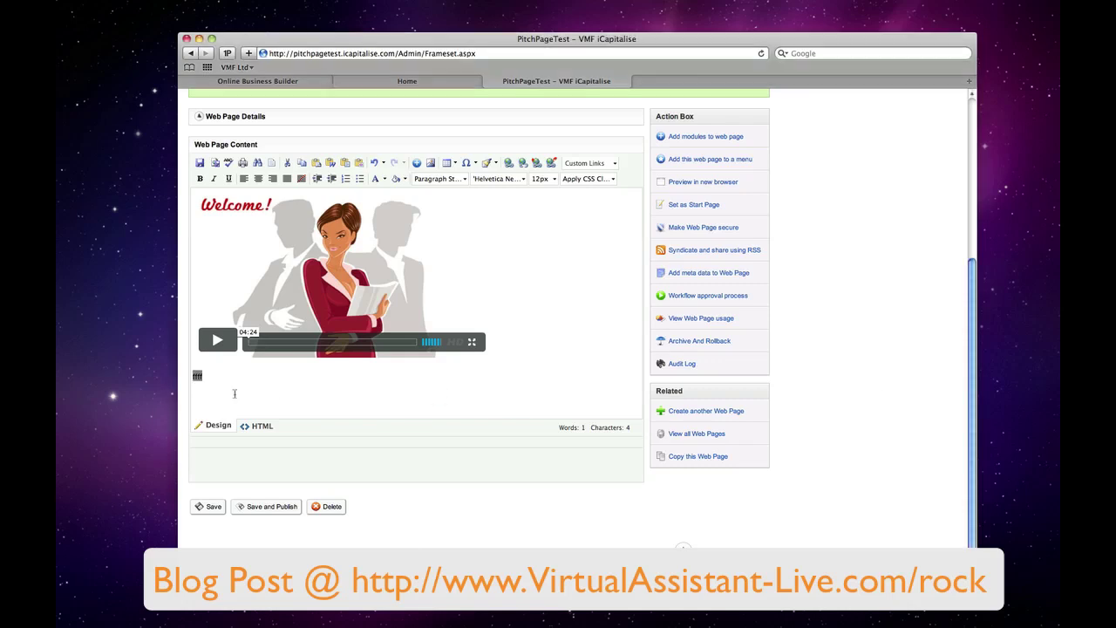
{"action": "double_click", "coordinate": [193, 377]}
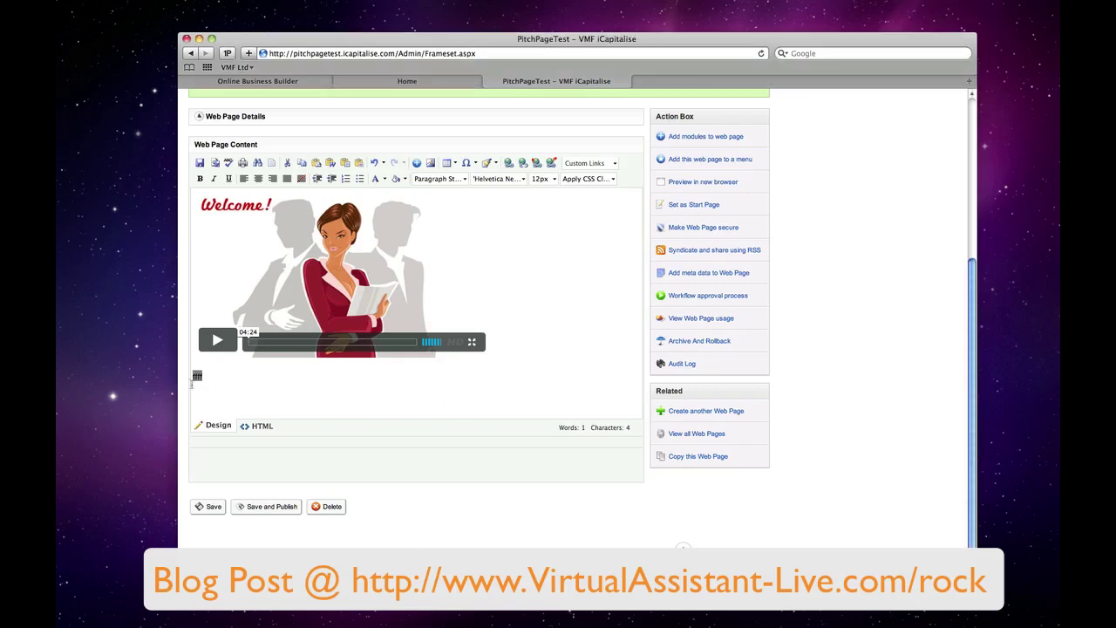
{"action": "left_click", "coordinate": [346, 164]}
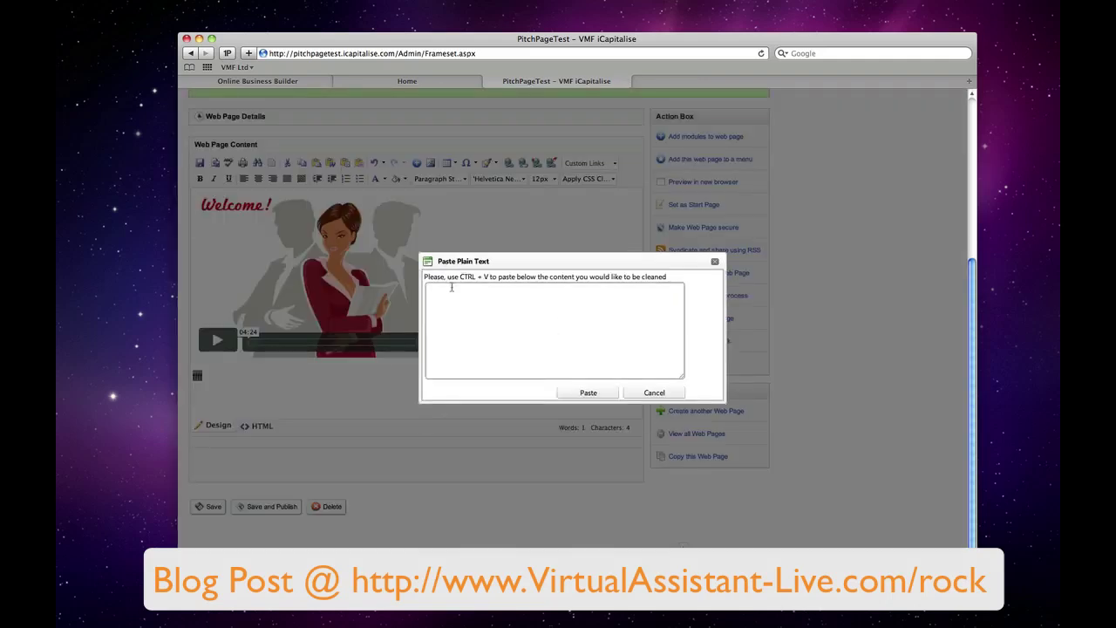
{"action": "left_click", "coordinate": [496, 317]}
{"action": "key", "text": "ctrl+v"}
{"action": "left_click", "coordinate": [600, 394]}
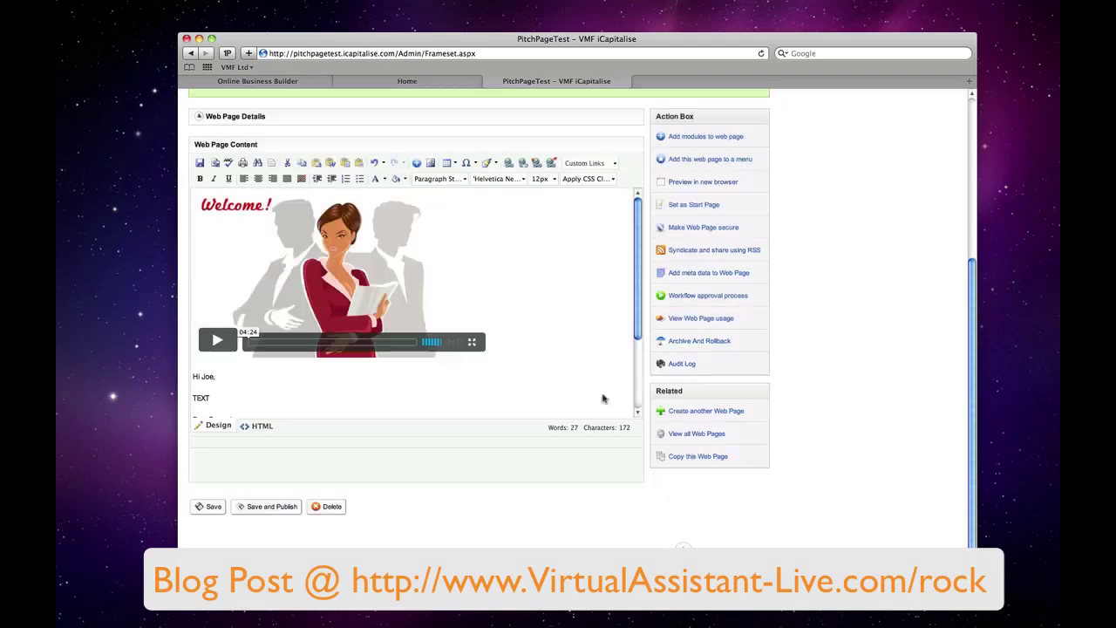
Review the end of the pasted letter, highlighting the online calendar booking line and the online contact form line
{"action": "scroll", "coordinate": [330, 357], "scroll_direction": "down", "scroll_amount": 1}
{"action": "scroll", "coordinate": [331, 357], "scroll_direction": "down", "scroll_amount": 2}
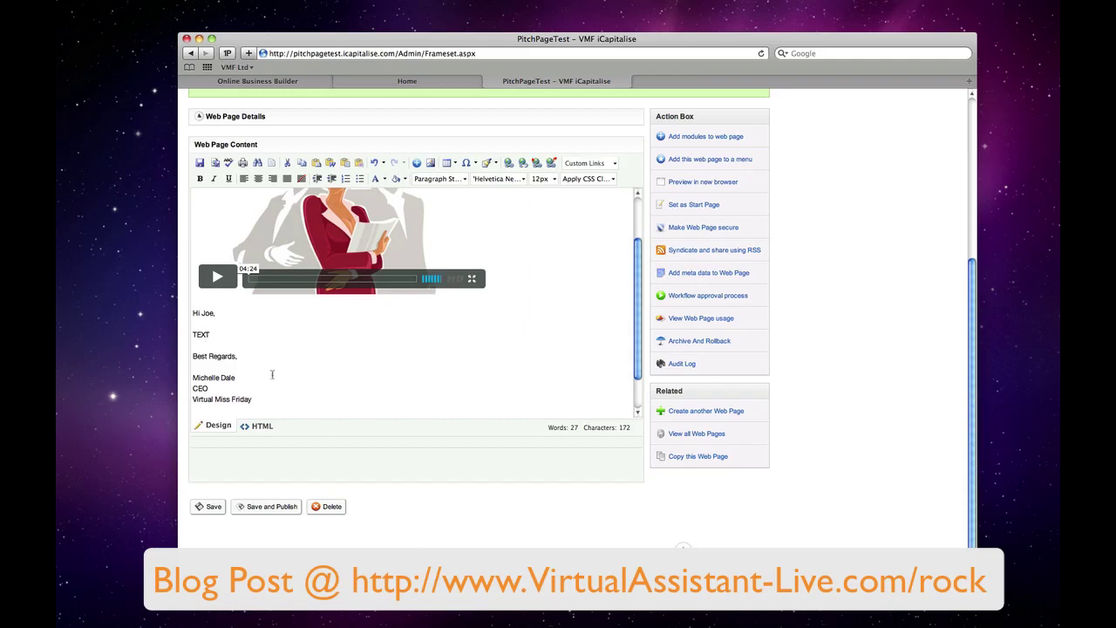
{"action": "scroll", "coordinate": [271, 371], "scroll_direction": "down", "scroll_amount": 2}
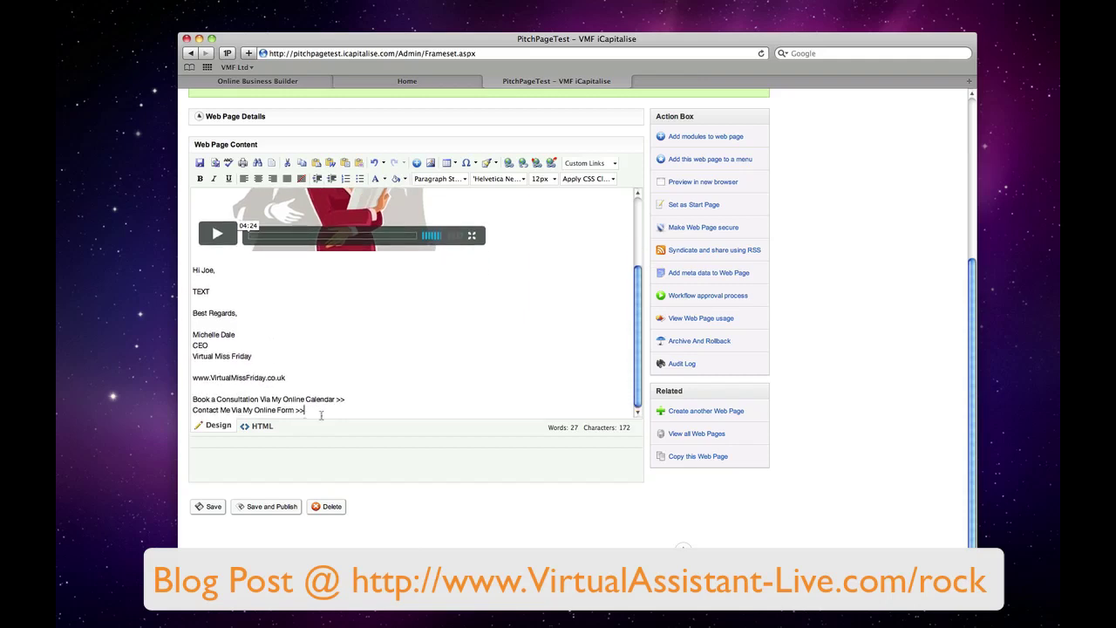
{"action": "double_click", "coordinate": [301, 410]}
{"action": "key", "text": "alt+shift+Left"}
{"action": "key", "text": "alt+shift+Left"}
{"action": "key", "text": "alt+shift+Left"}
{"action": "key", "text": "alt+shift+Left"}
{"action": "key", "text": "alt+shift+Left"}
{"action": "key", "text": "alt+shift+Left"}
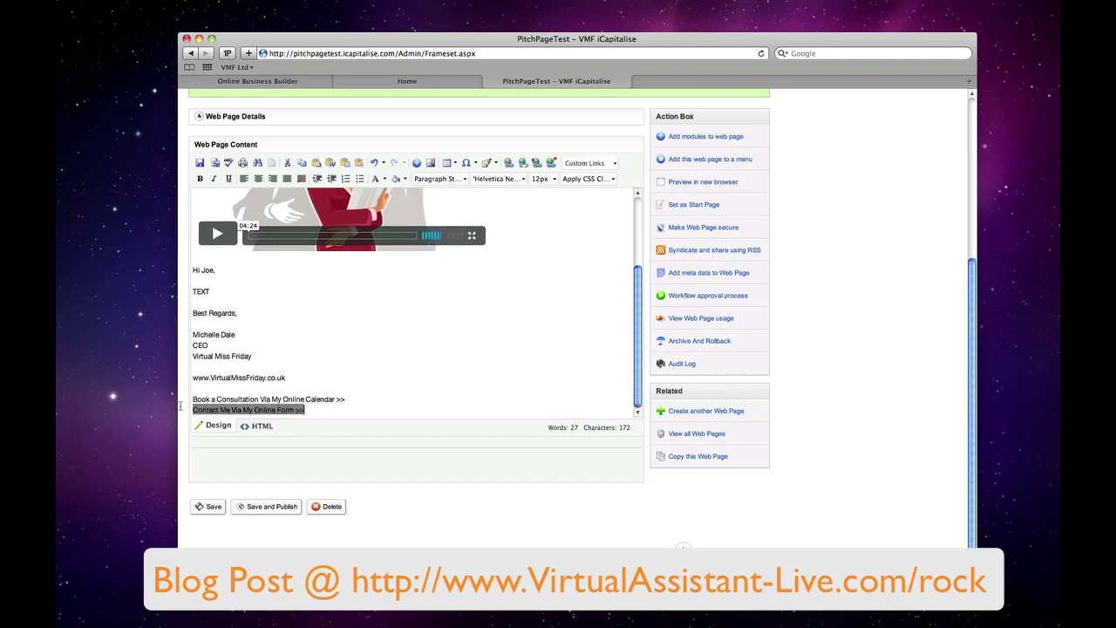
{"action": "key", "text": "shift+Up"}
{"action": "left_click", "coordinate": [330, 406]}
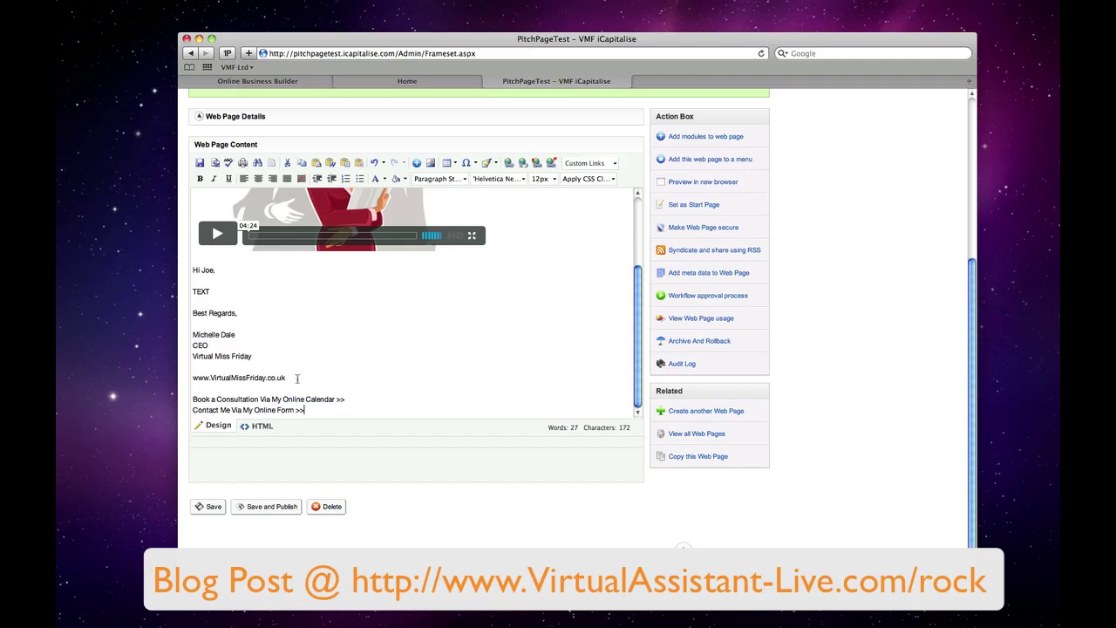
{"action": "left_click_drag", "start_coordinate": [285, 376], "coordinate": [351, 402]}
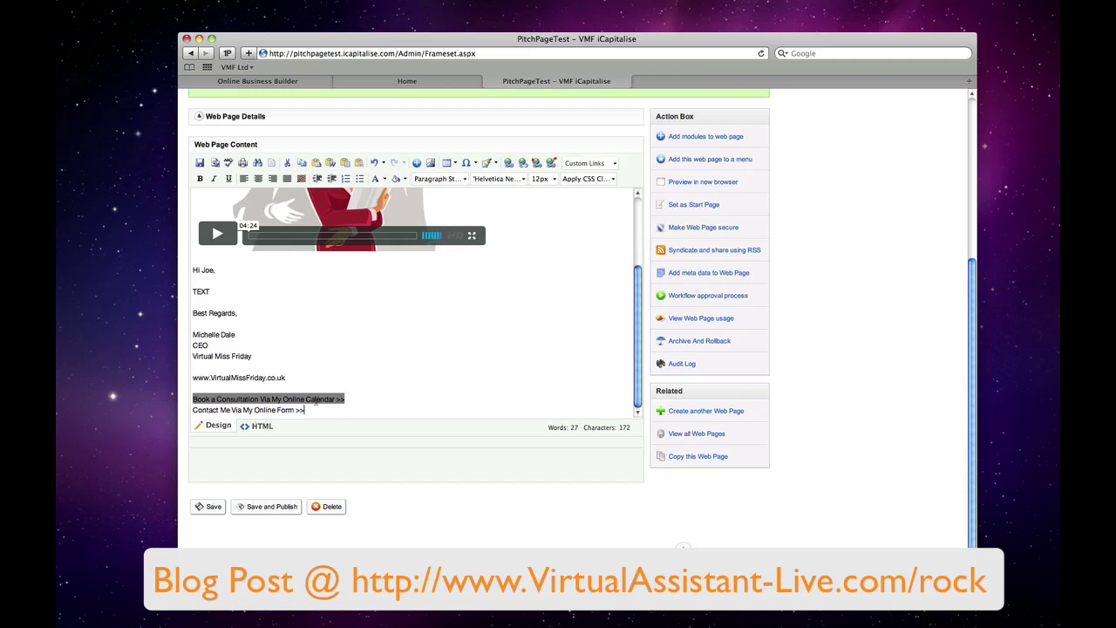
{"action": "left_click_drag", "start_coordinate": [310, 414], "coordinate": [181, 412]}
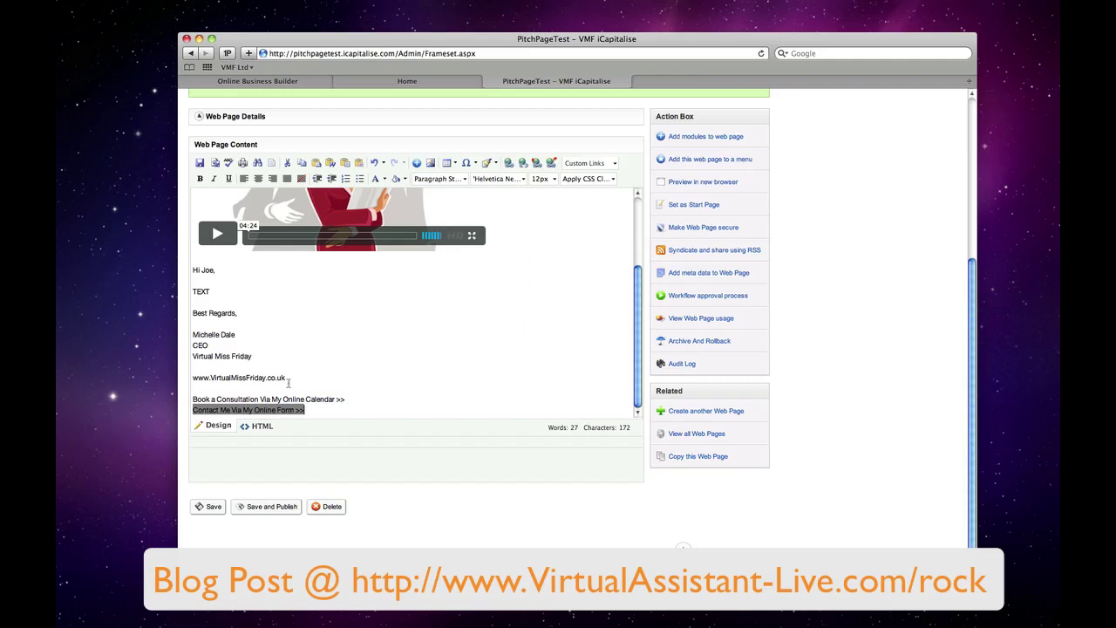
{"action": "left_click_drag", "start_coordinate": [287, 377], "coordinate": [191, 377]}
{"action": "key", "text": "super+c"}
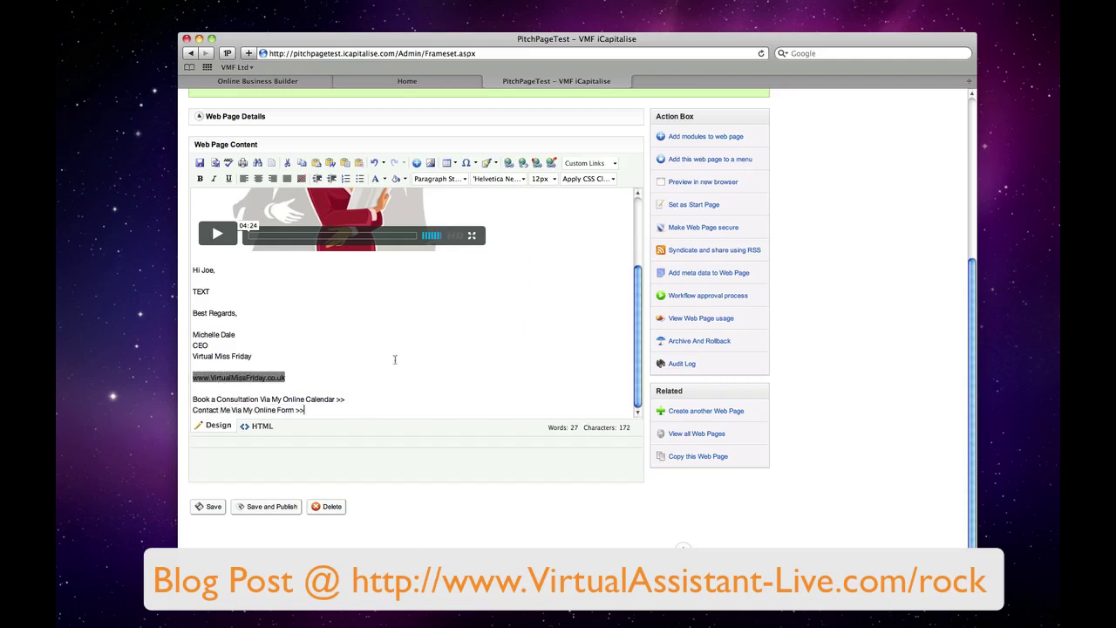
{"action": "left_click", "coordinate": [509, 165]}
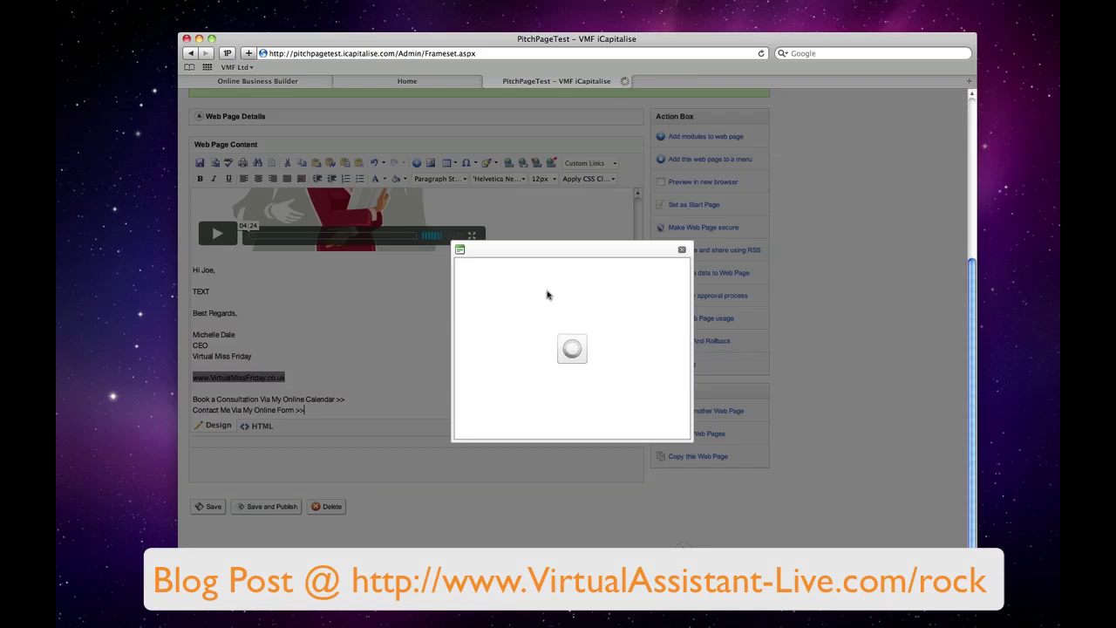
{"action": "key", "text": "super+v"}
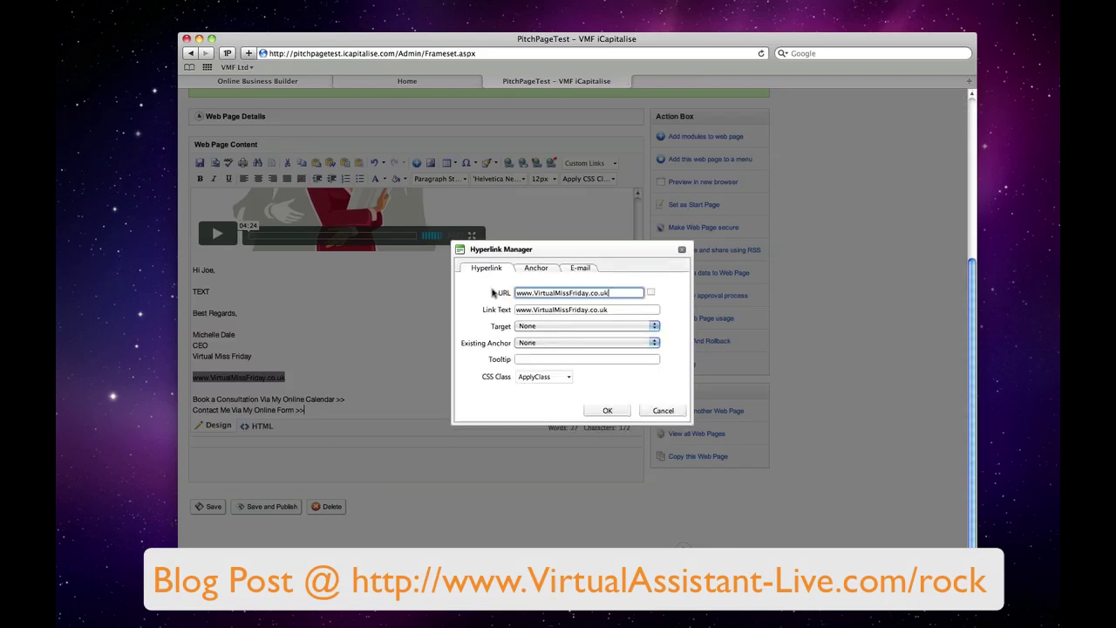
{"action": "left_click", "coordinate": [573, 328]}
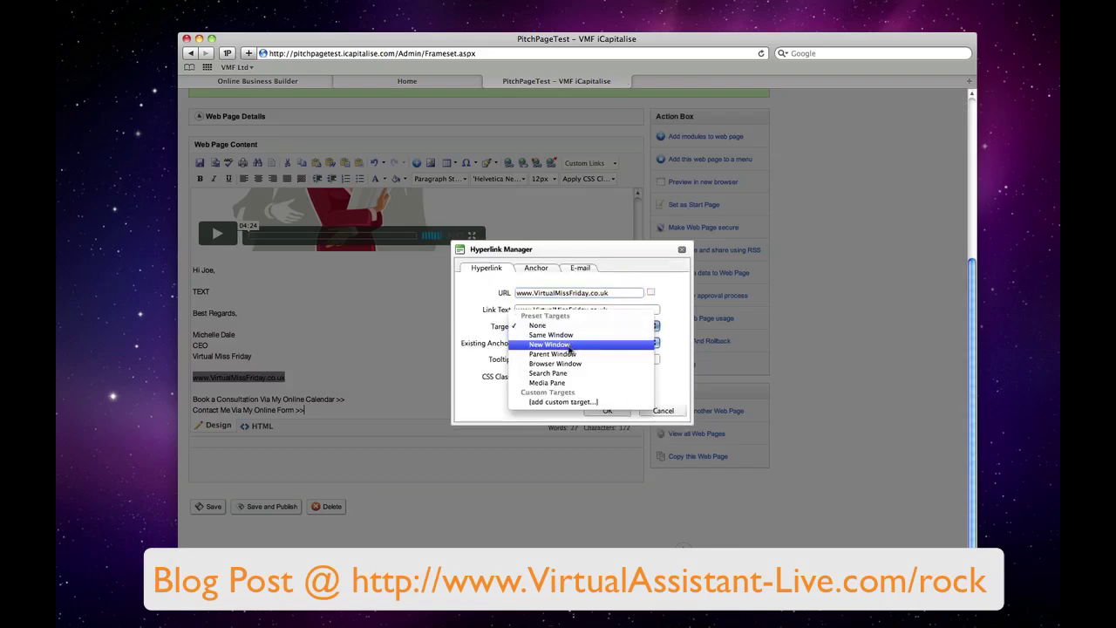
{"action": "left_click", "coordinate": [567, 344]}
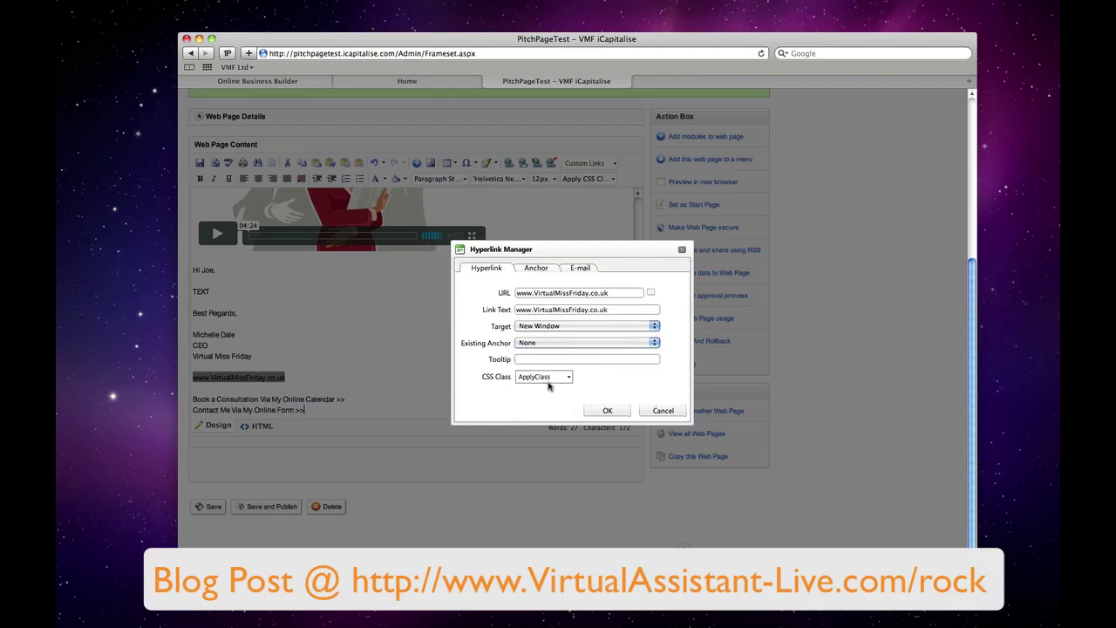
{"action": "left_click", "coordinate": [607, 410]}
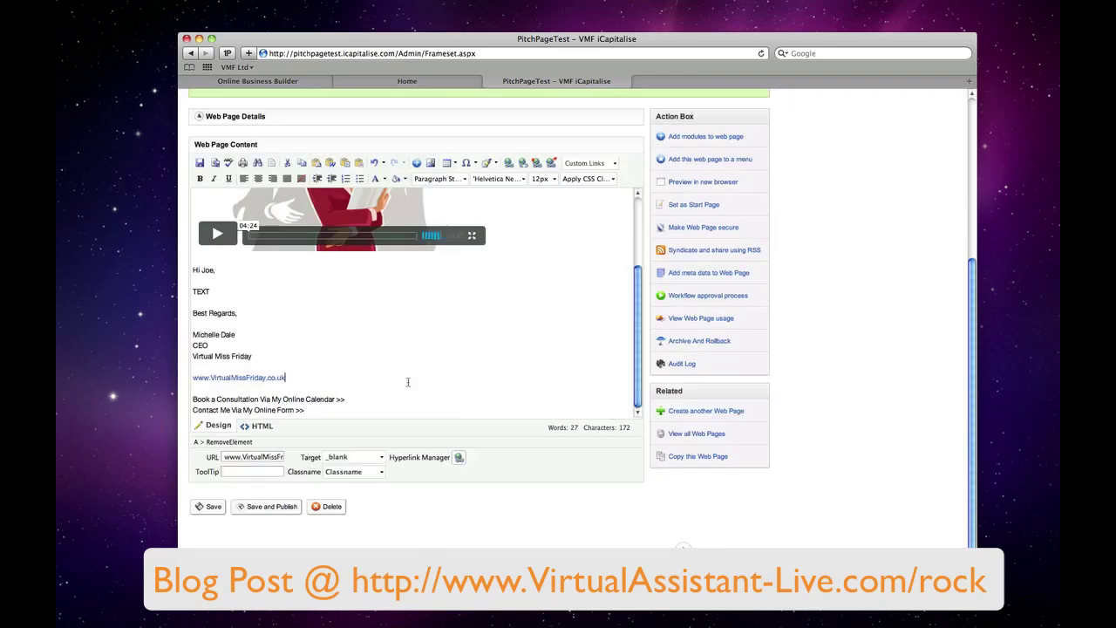
{"action": "left_click", "coordinate": [242, 367]}
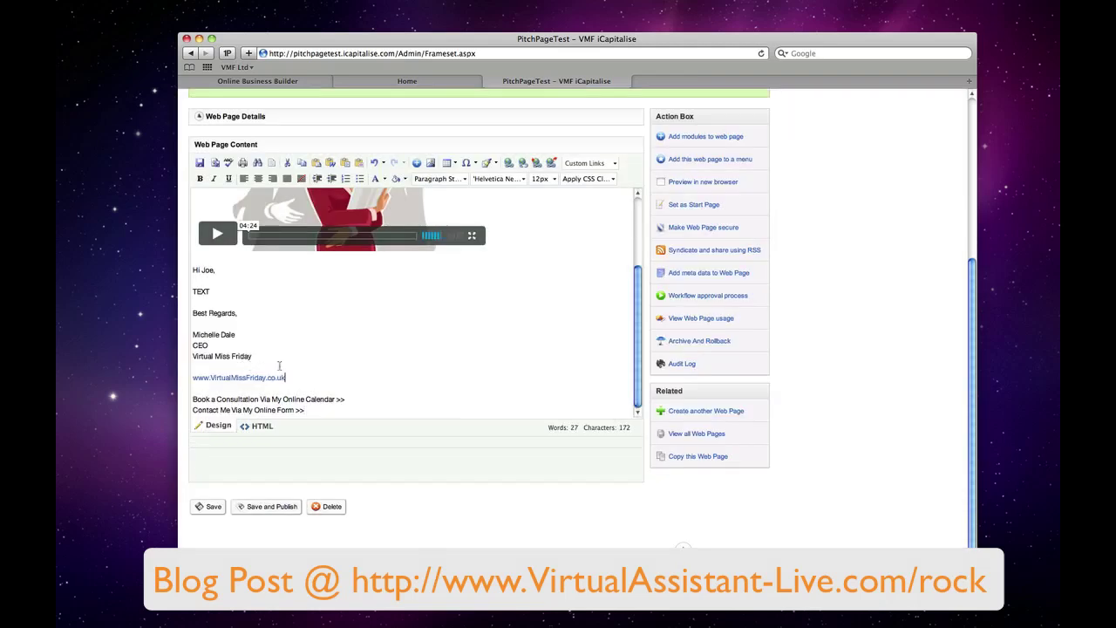
Save and publish the web page with its video and proposal letter
{"action": "scroll", "coordinate": [346, 341], "scroll_direction": "up", "scroll_amount": 5}
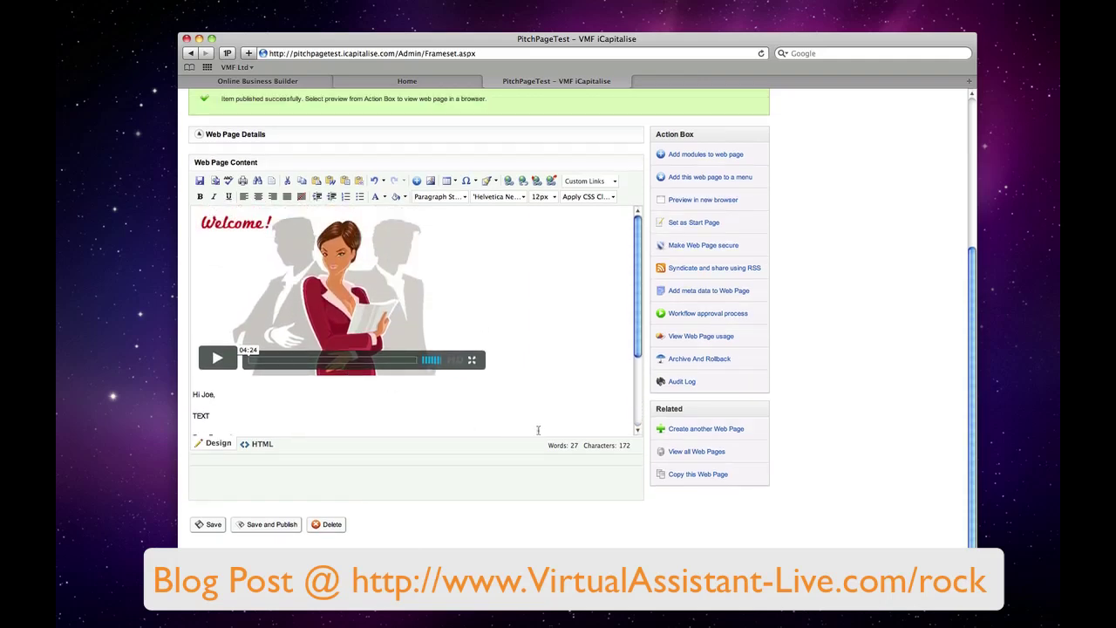
{"action": "scroll", "coordinate": [540, 466], "scroll_direction": "down", "scroll_amount": 1}
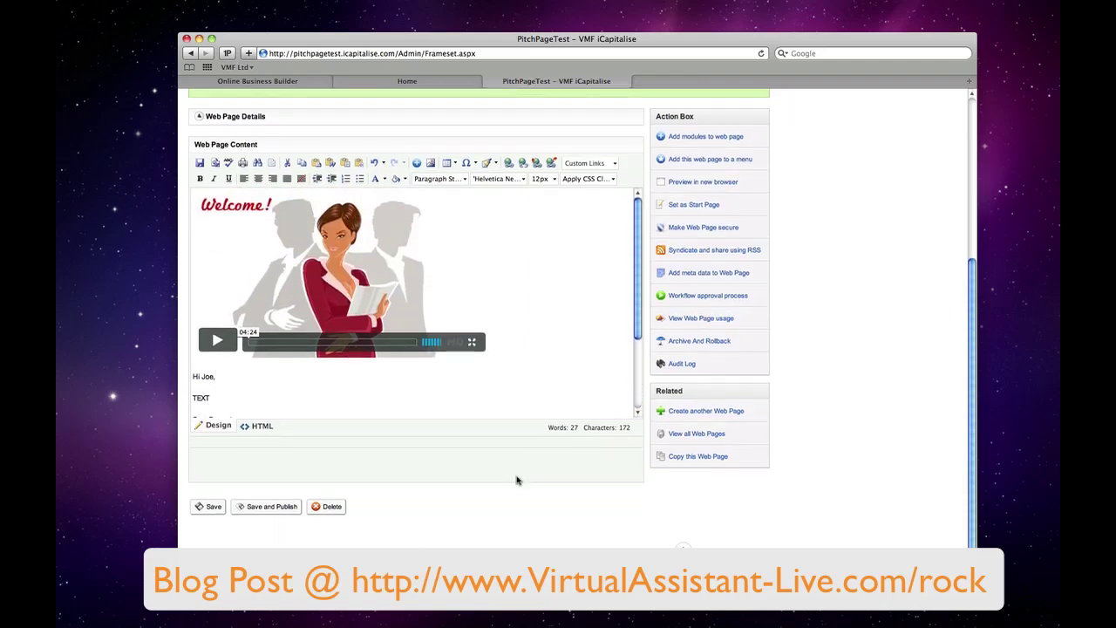
{"action": "left_click", "coordinate": [262, 507]}
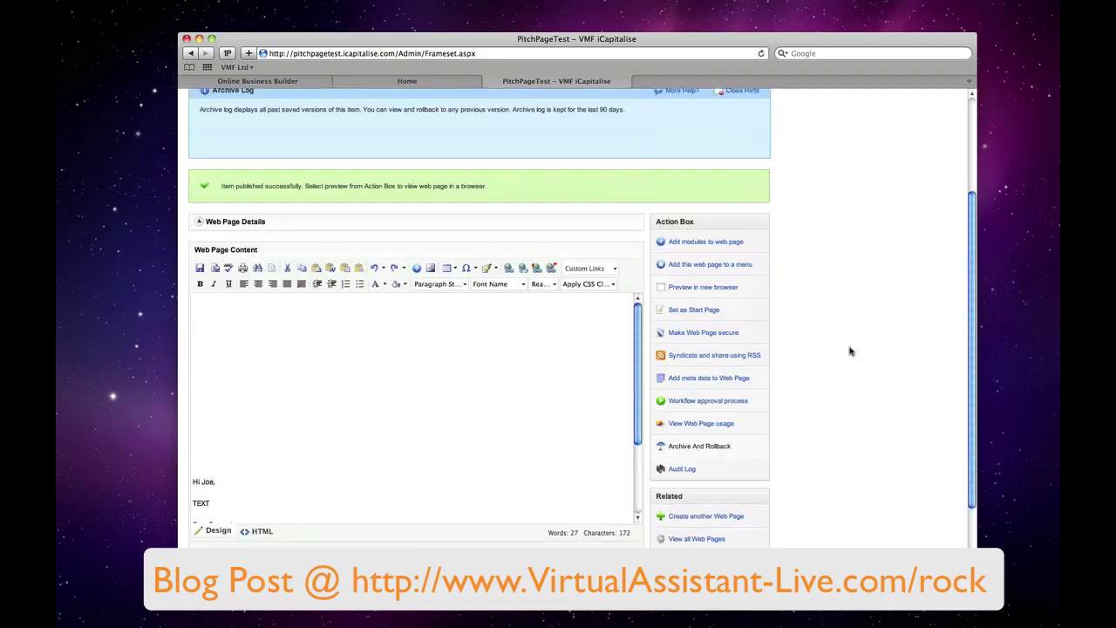
{"action": "scroll", "coordinate": [879, 373], "scroll_direction": "down", "scroll_amount": 2}
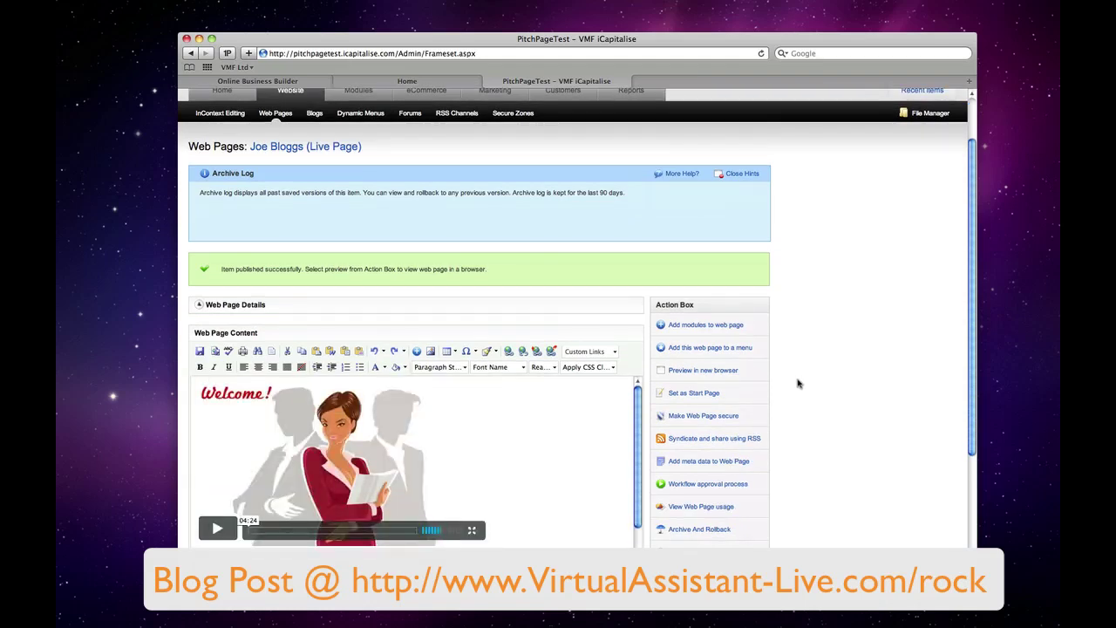
Preview the published page in a separate tab and load its address without the ?Preview=True ending
{"action": "right_click", "coordinate": [706, 373]}
{"action": "left_click", "coordinate": [744, 390]}
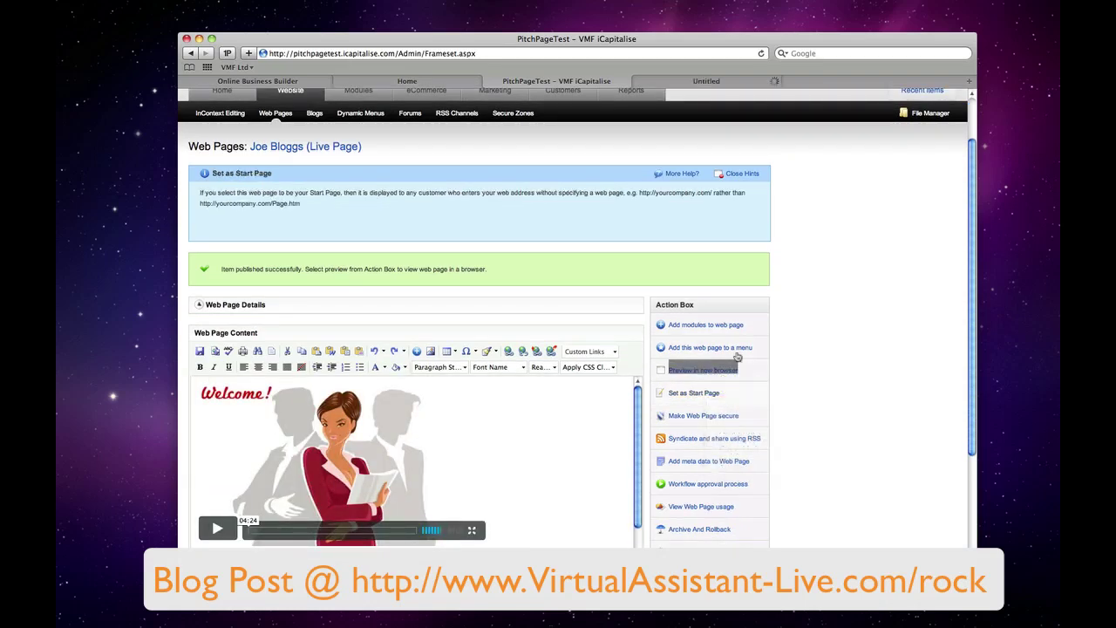
{"action": "left_click", "coordinate": [708, 85]}
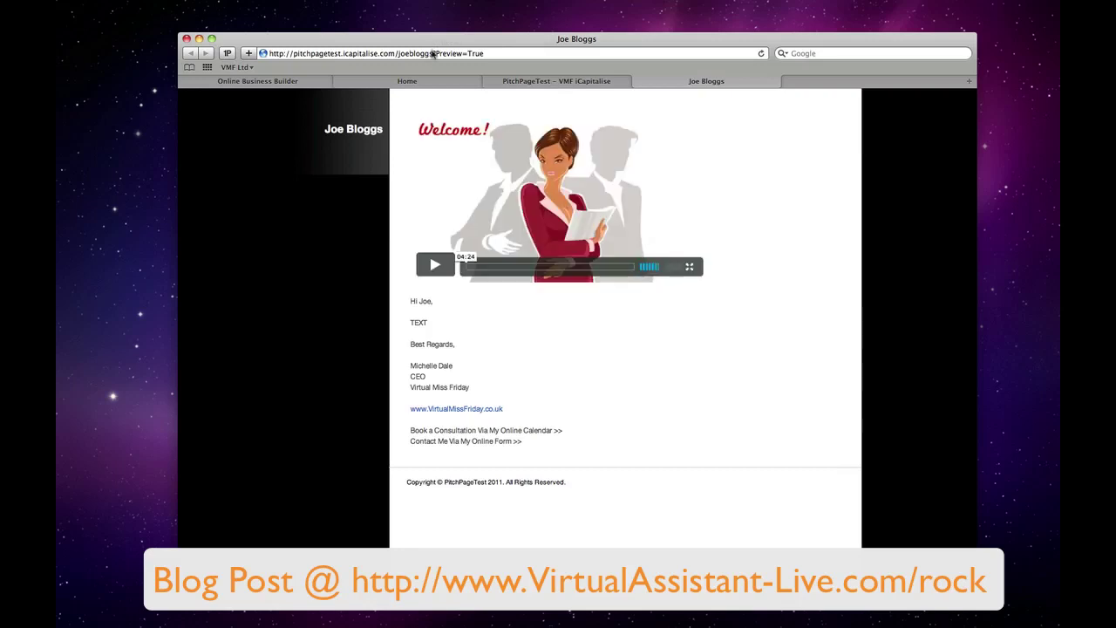
{"action": "left_click_drag", "start_coordinate": [431, 54], "coordinate": [515, 55]}
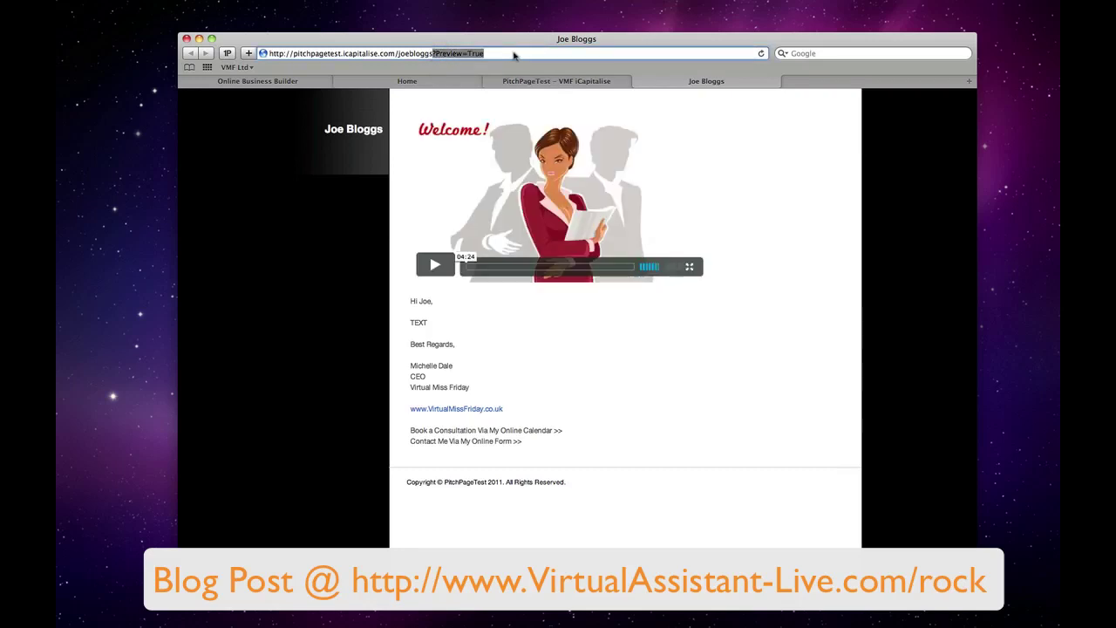
{"action": "key", "text": "BackSpace"}
{"action": "key", "text": "Return"}
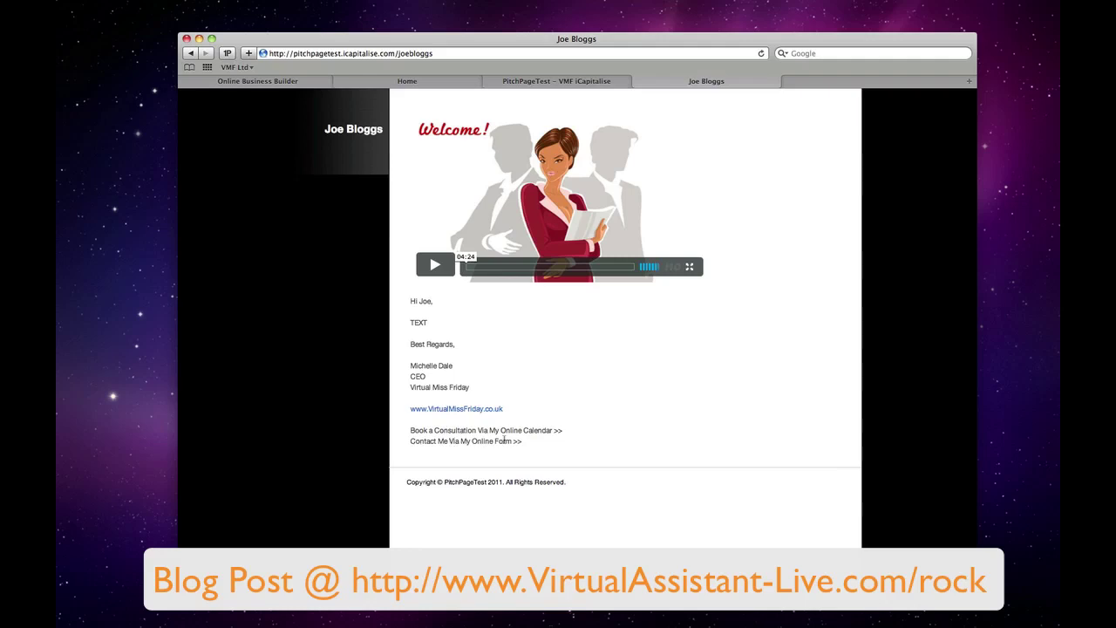
Review the live proposal page, highlighting the TEXT placeholder and the icapitalise.com part of its address
{"action": "left_click_drag", "start_coordinate": [480, 325], "coordinate": [397, 323]}
{"action": "mouse_move", "coordinate": [395, 54]}
{"action": "left_mouse_down"}
{"action": "mouse_move", "coordinate": [326, 54]}
{"action": "mouse_move", "coordinate": [395, 54]}
{"action": "left_mouse_up"}
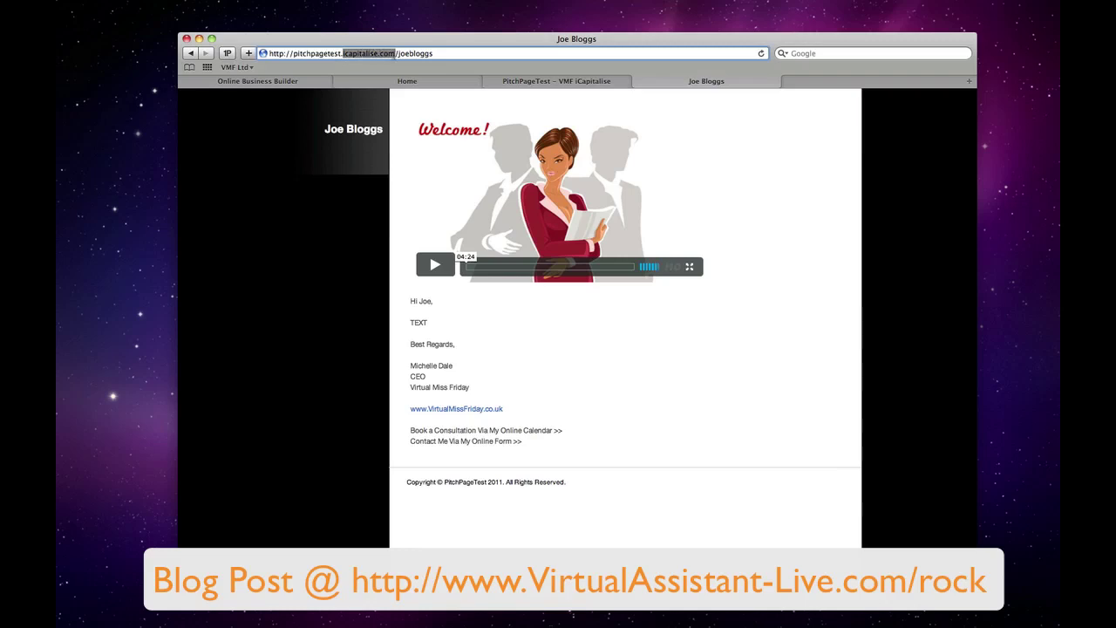
{"action": "left_click", "coordinate": [315, 251]}
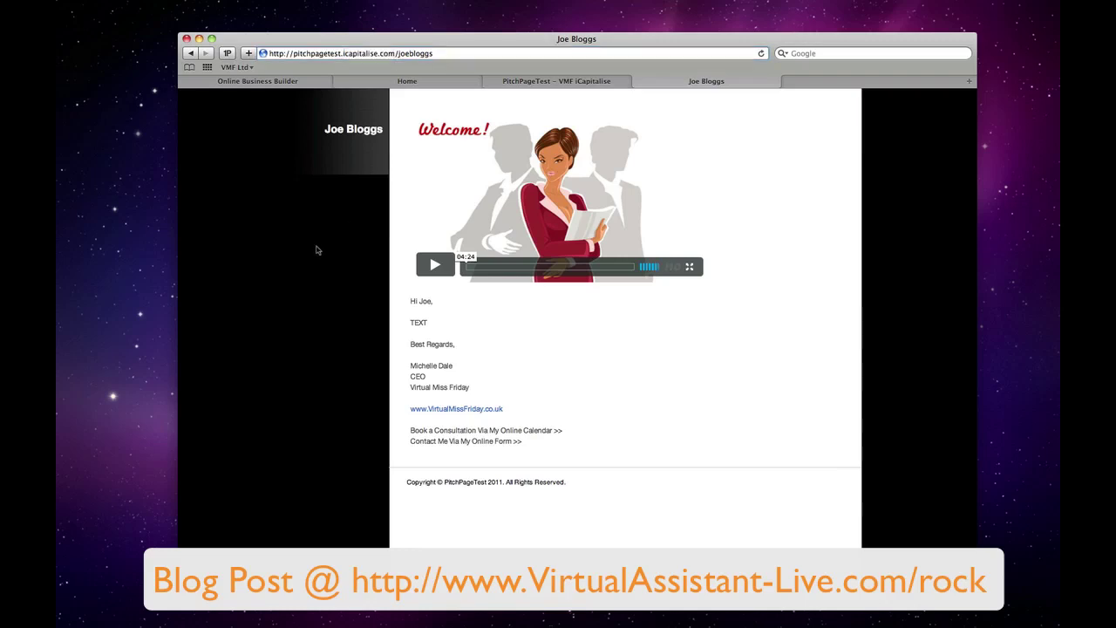
Return to the PitchPageTest admin site and examine the hostnames and DNS record options under Manage Domain Name
{"action": "left_click", "coordinate": [567, 82]}
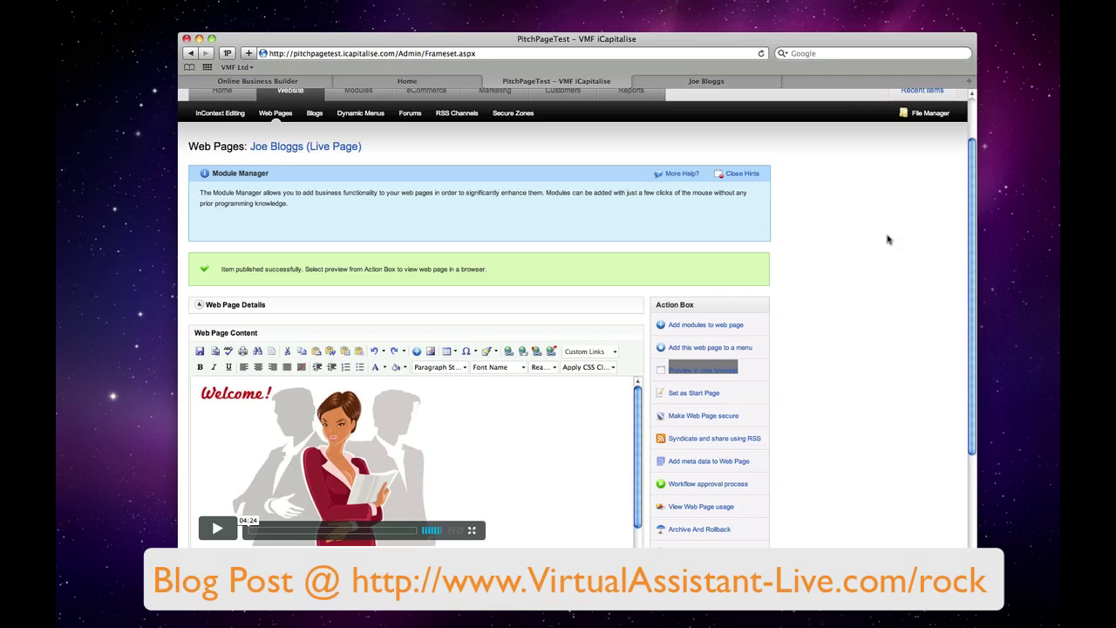
{"action": "scroll", "coordinate": [886, 240], "scroll_direction": "up", "scroll_amount": 2}
{"action": "left_click", "coordinate": [793, 97]}
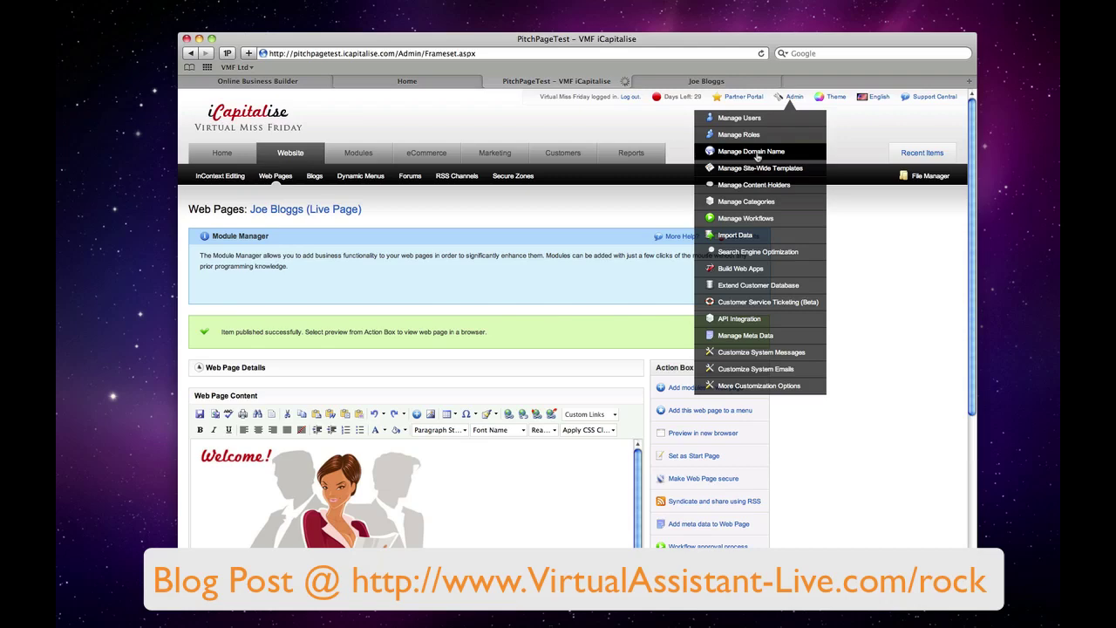
{"action": "left_click", "coordinate": [751, 151]}
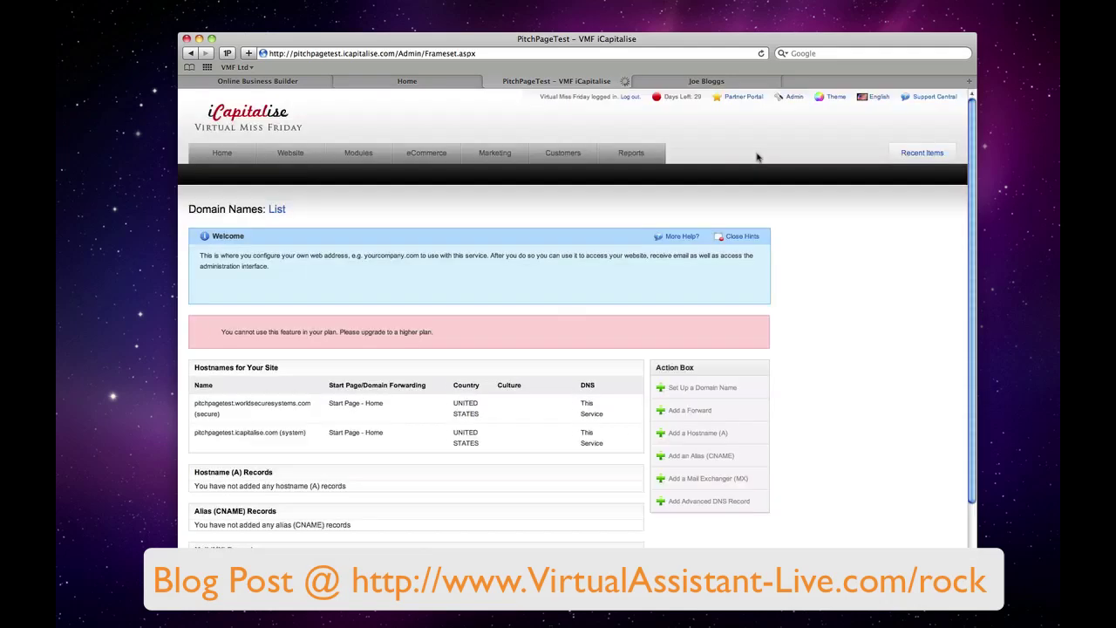
{"action": "scroll", "coordinate": [773, 255], "scroll_direction": "down", "scroll_amount": 1}
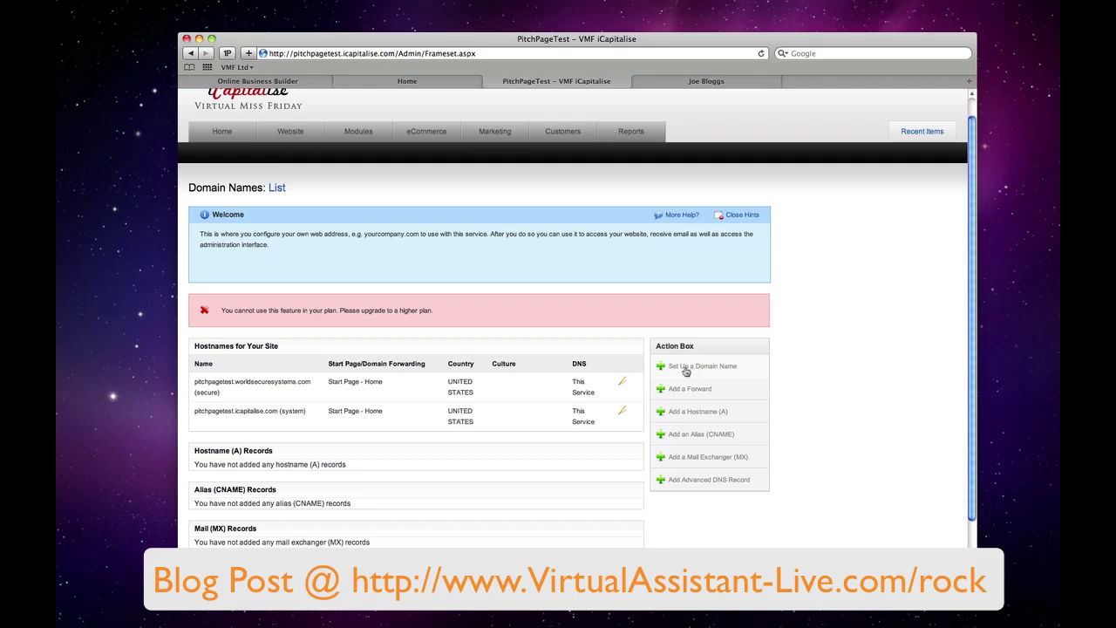
{"action": "scroll", "coordinate": [473, 423], "scroll_direction": "down", "scroll_amount": 2}
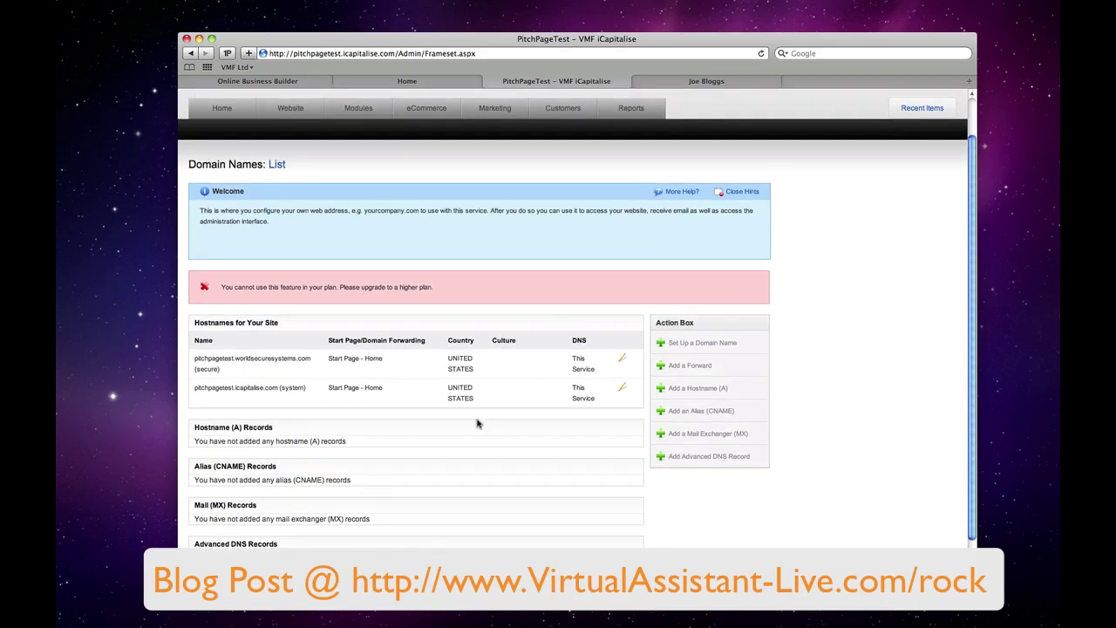
{"action": "scroll", "coordinate": [477, 424], "scroll_direction": "up", "scroll_amount": 3}
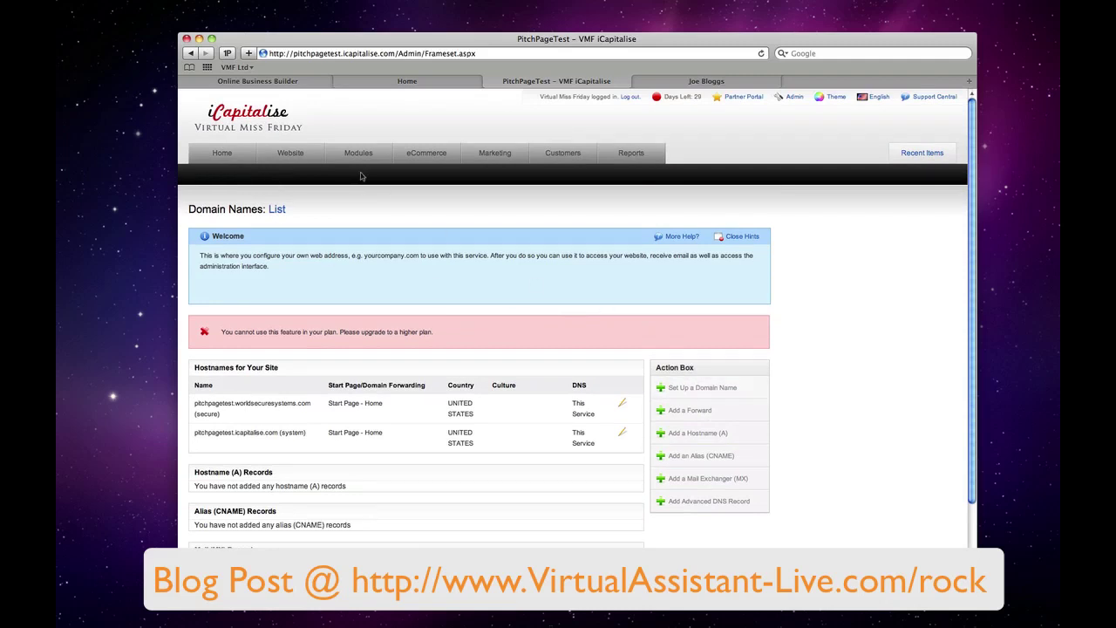
{"action": "mouse_move", "coordinate": [427, 154]}
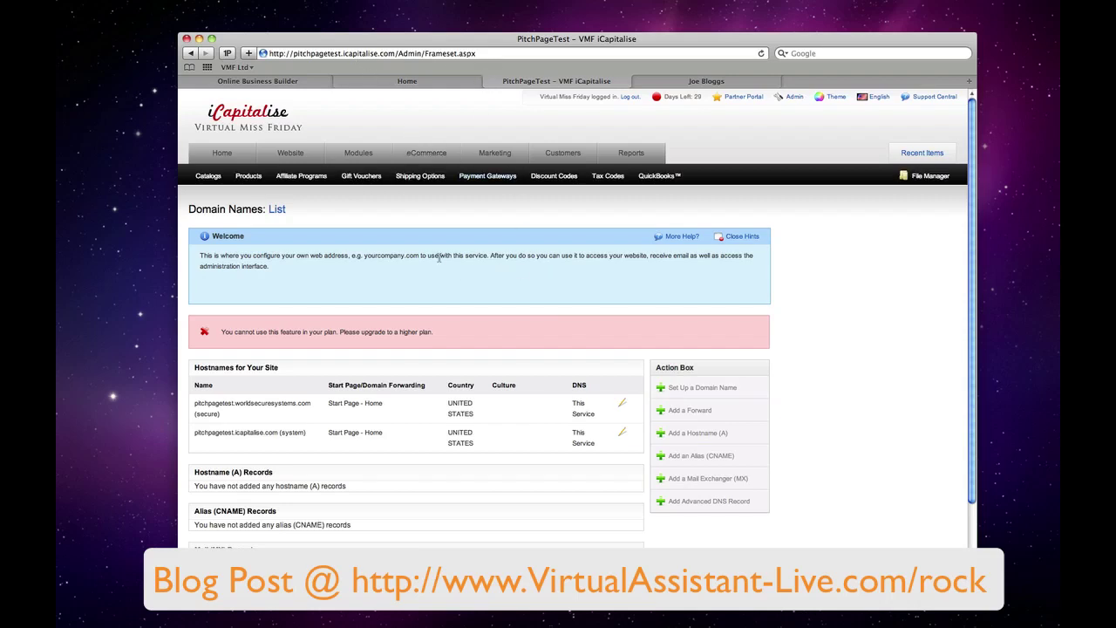
{"action": "scroll", "coordinate": [438, 258], "scroll_direction": "down", "scroll_amount": 1}
{"action": "scroll", "coordinate": [438, 258], "scroll_direction": "up", "scroll_amount": 1}
Show the list of web pages and expand the proposals folder
{"action": "mouse_move", "coordinate": [279, 153]}
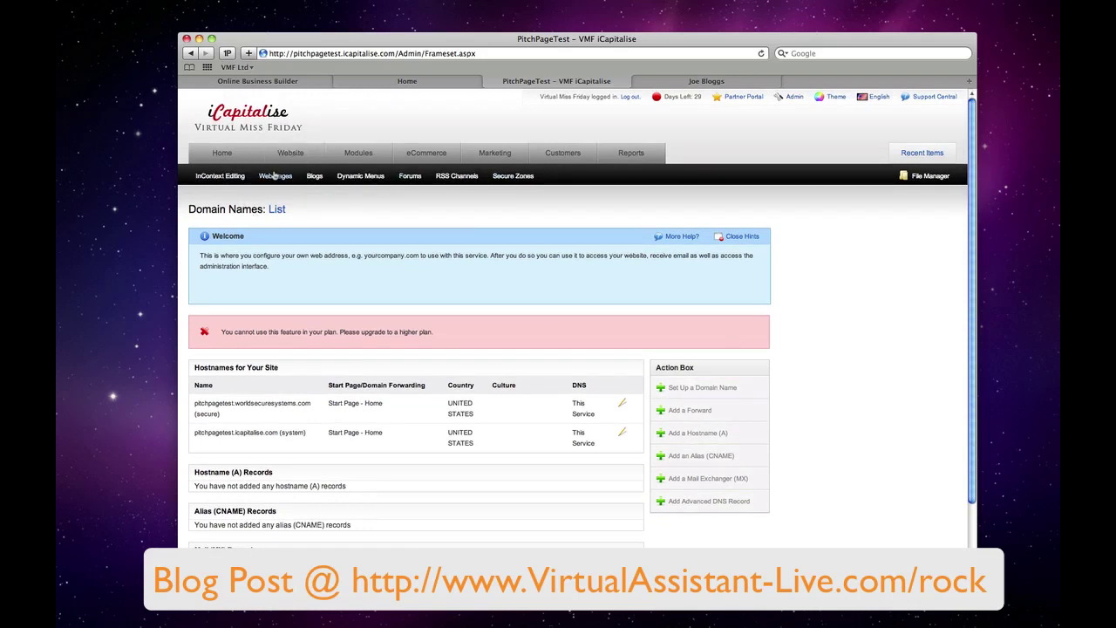
{"action": "mouse_move", "coordinate": [279, 182]}
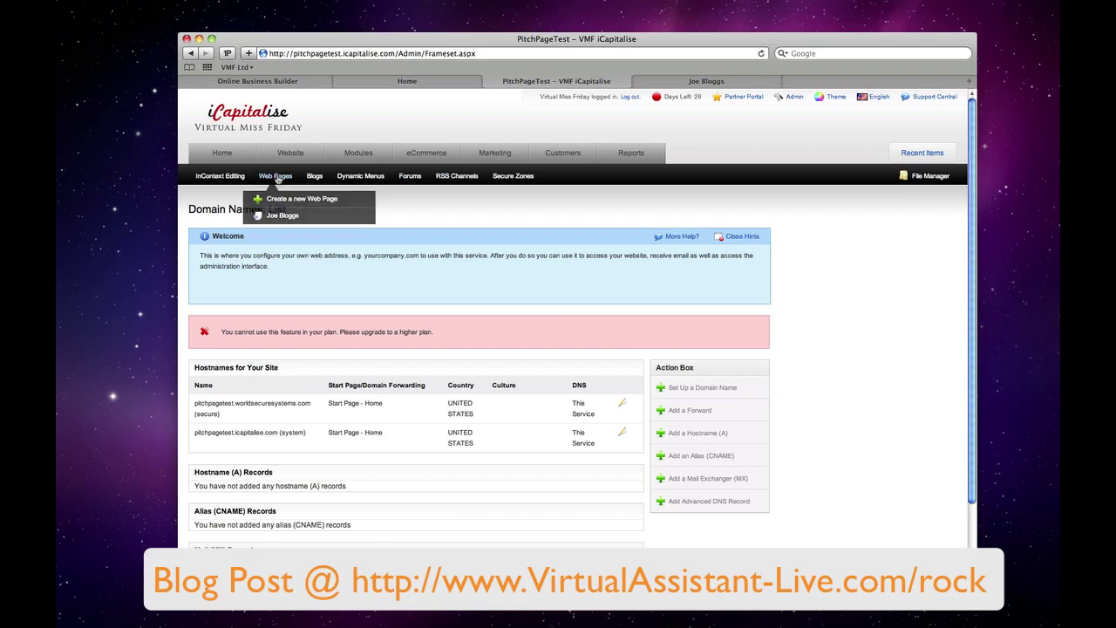
{"action": "left_click", "coordinate": [278, 177]}
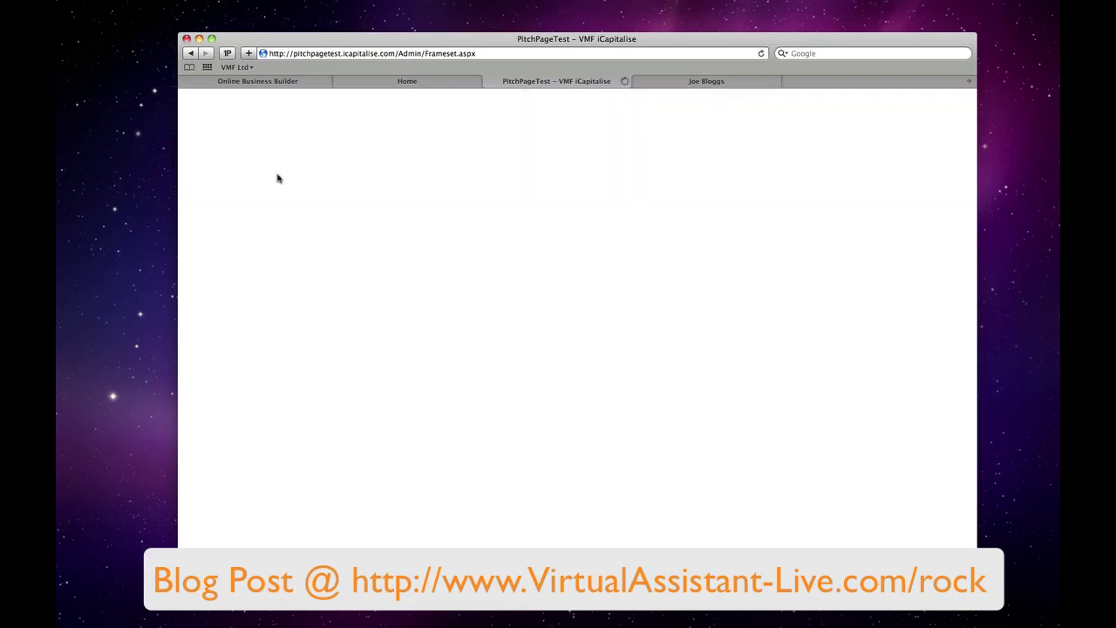
{"action": "scroll", "coordinate": [277, 177], "scroll_direction": "down", "scroll_amount": 1}
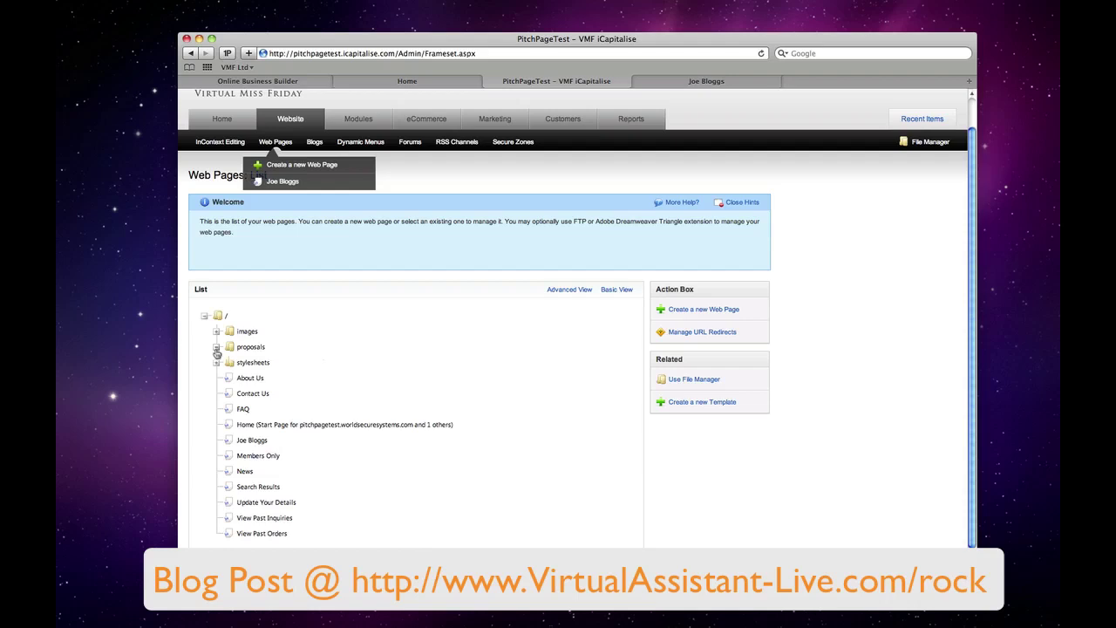
{"action": "left_click", "coordinate": [217, 349]}
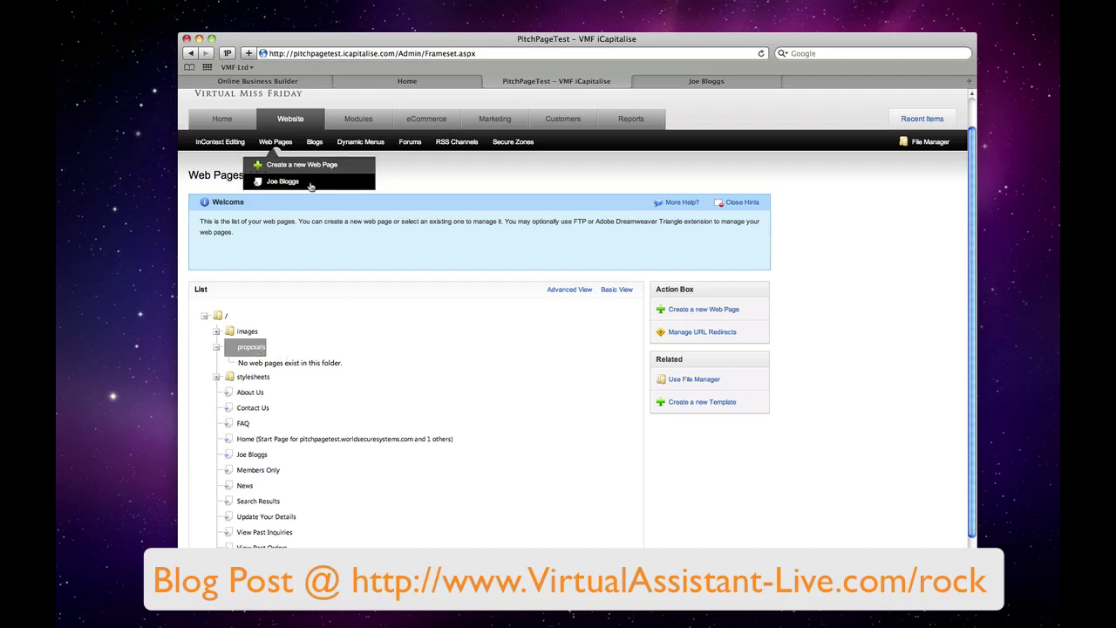
Move the personalised proposal page into the /proposals/ folder, then save and publish it
{"action": "left_click", "coordinate": [283, 181]}
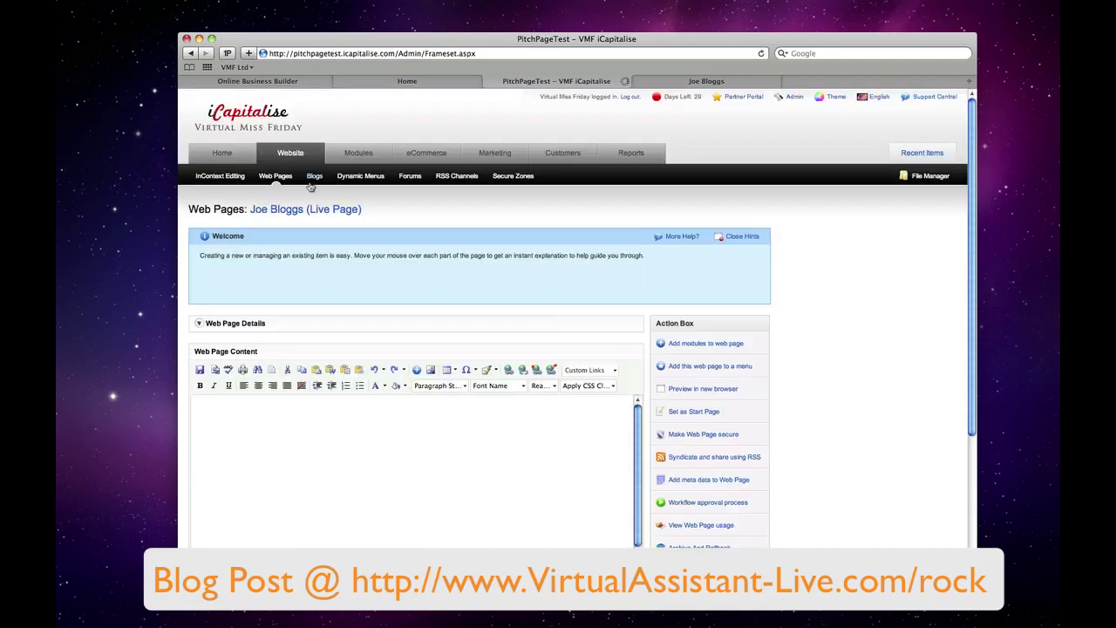
{"action": "scroll", "coordinate": [370, 299], "scroll_direction": "down", "scroll_amount": 2}
{"action": "scroll", "coordinate": [370, 299], "scroll_direction": "down", "scroll_amount": 1}
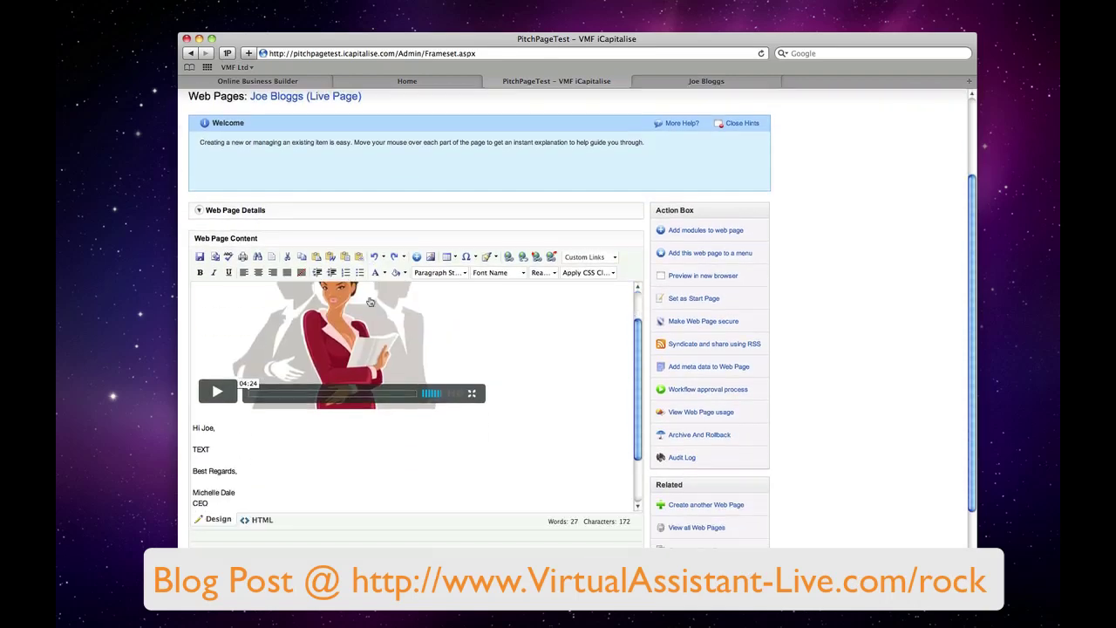
{"action": "left_click", "coordinate": [199, 212]}
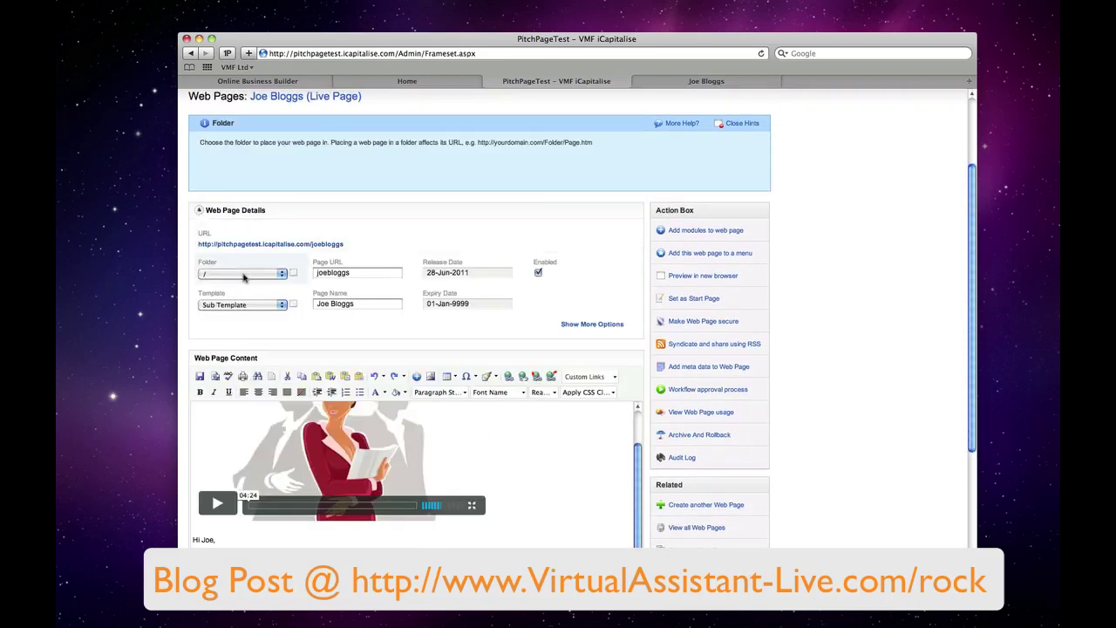
{"action": "left_click", "coordinate": [245, 275]}
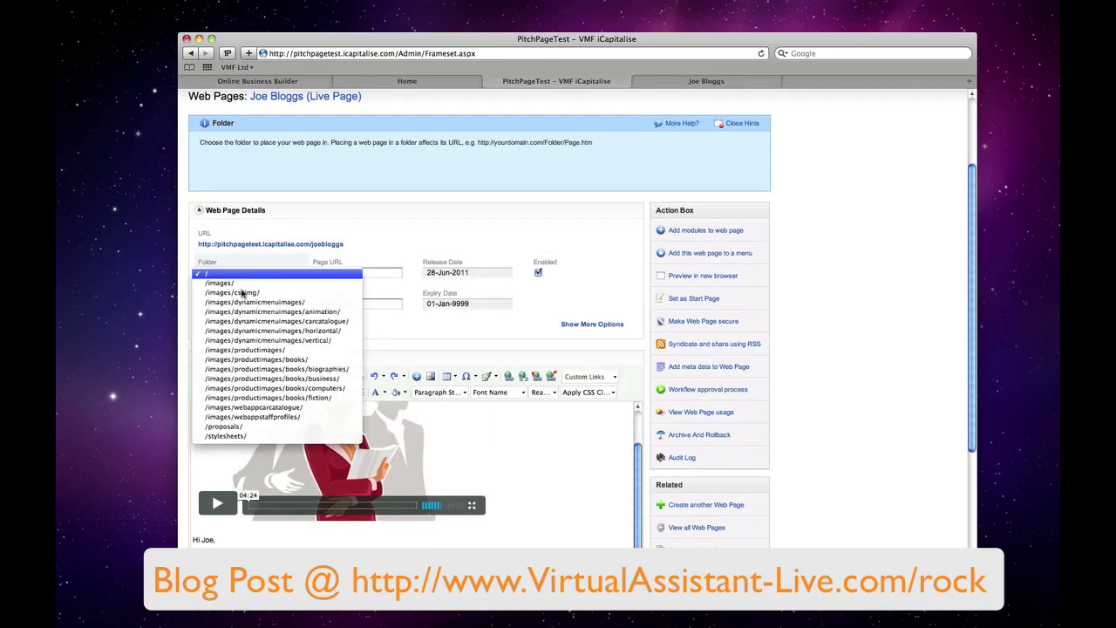
{"action": "left_click", "coordinate": [255, 426]}
{"action": "scroll", "coordinate": [226, 296], "scroll_direction": "down", "scroll_amount": 2}
{"action": "scroll", "coordinate": [227, 296], "scroll_direction": "down", "scroll_amount": 2}
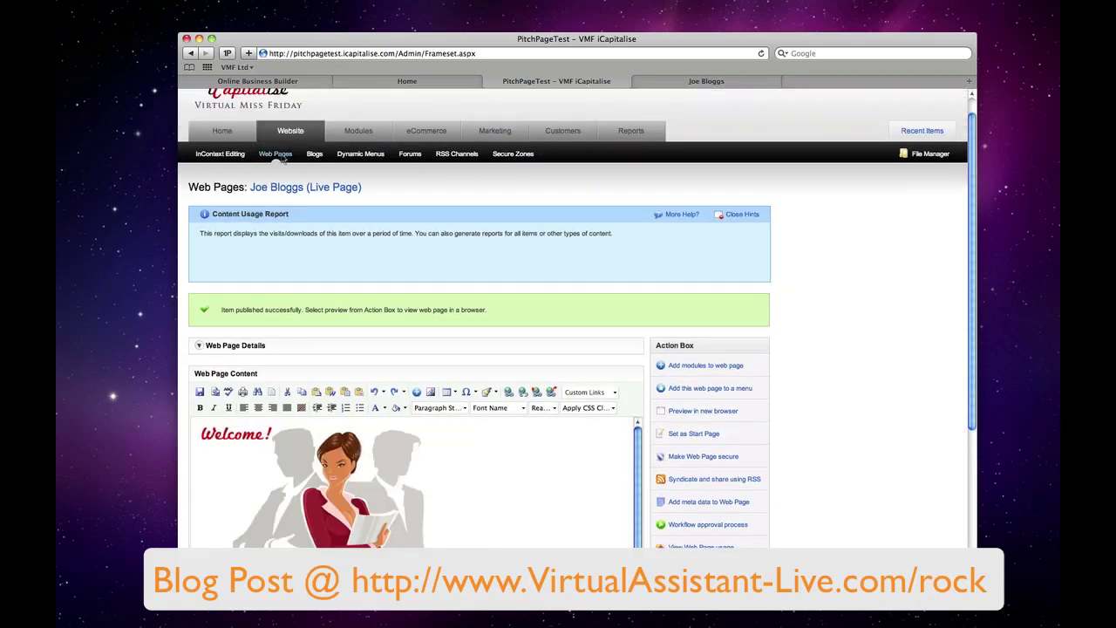
Open the personalised page from the proposals folder and make a copy of the web page
{"action": "left_click", "coordinate": [277, 154]}
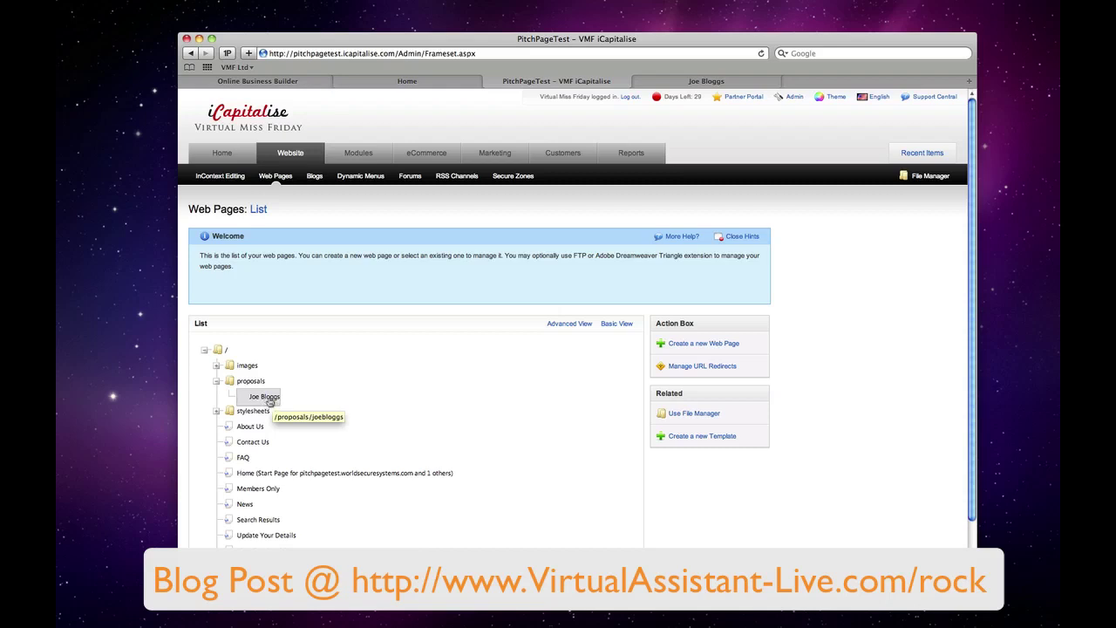
{"action": "left_click", "coordinate": [264, 397]}
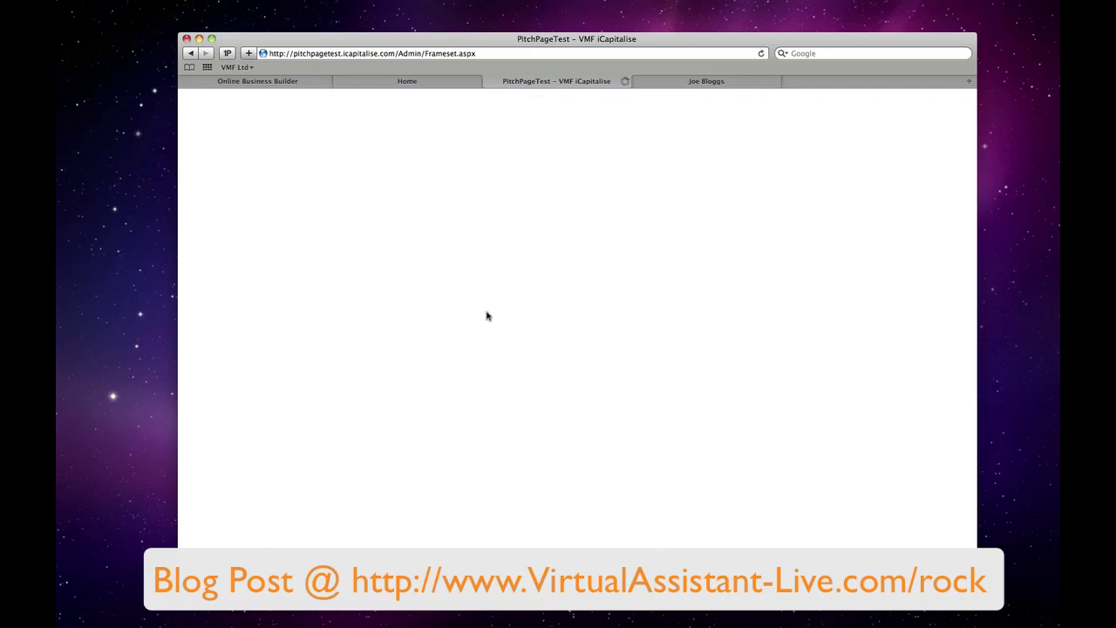
{"action": "scroll", "coordinate": [512, 349], "scroll_direction": "down", "scroll_amount": 2}
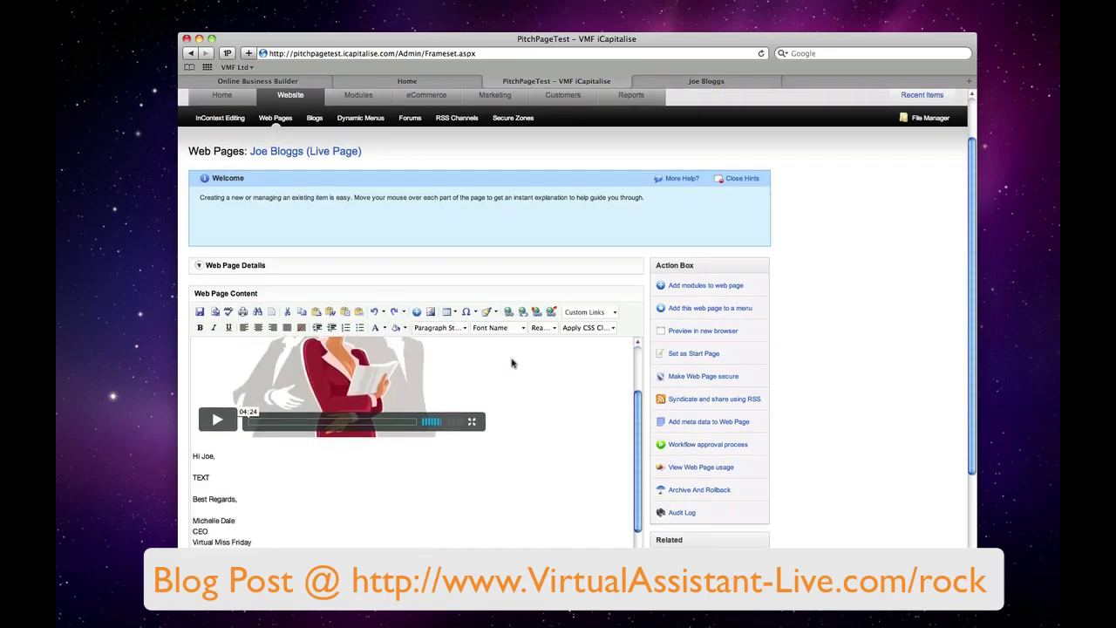
{"action": "scroll", "coordinate": [842, 428], "scroll_direction": "down", "scroll_amount": 2}
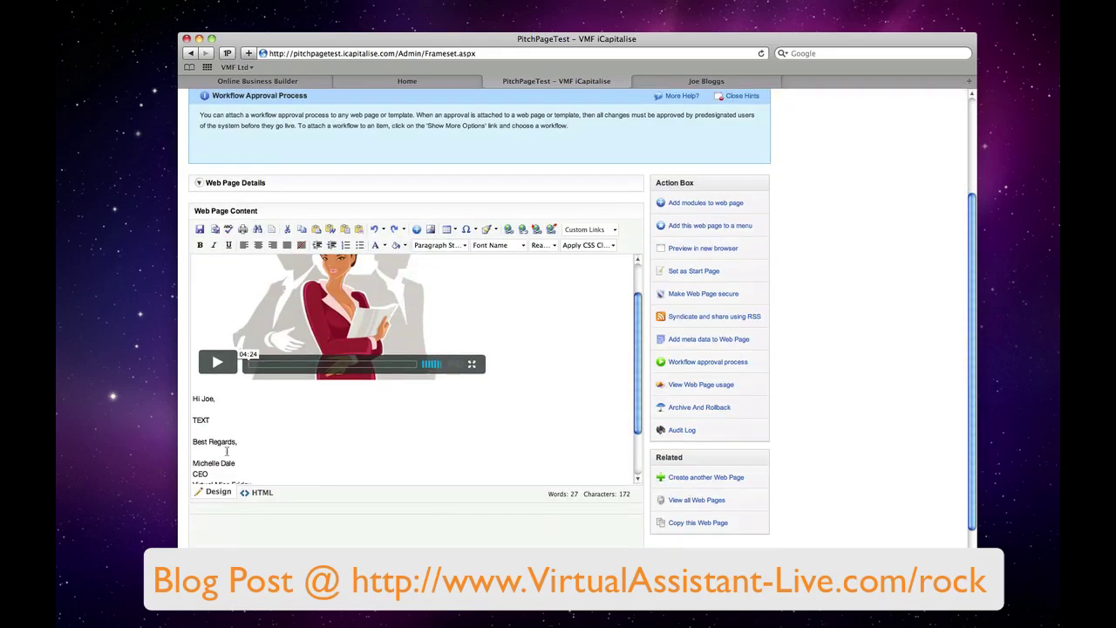
{"action": "scroll", "coordinate": [225, 456], "scroll_direction": "up", "scroll_amount": 1}
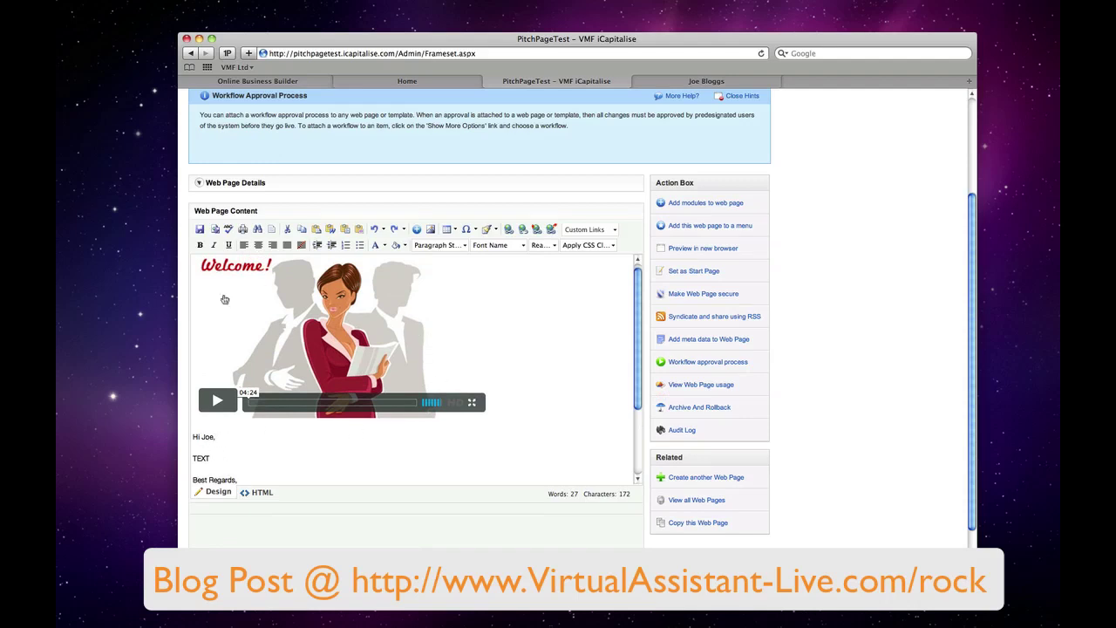
{"action": "mouse_move", "coordinate": [664, 214]}
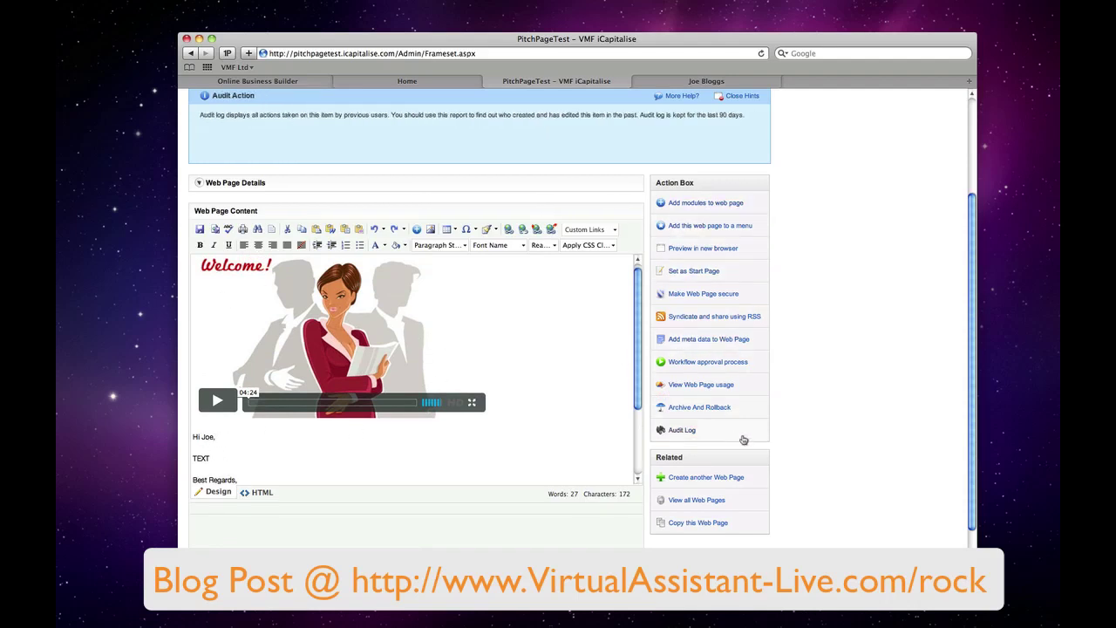
{"action": "scroll", "coordinate": [742, 438], "scroll_direction": "down", "scroll_amount": 1}
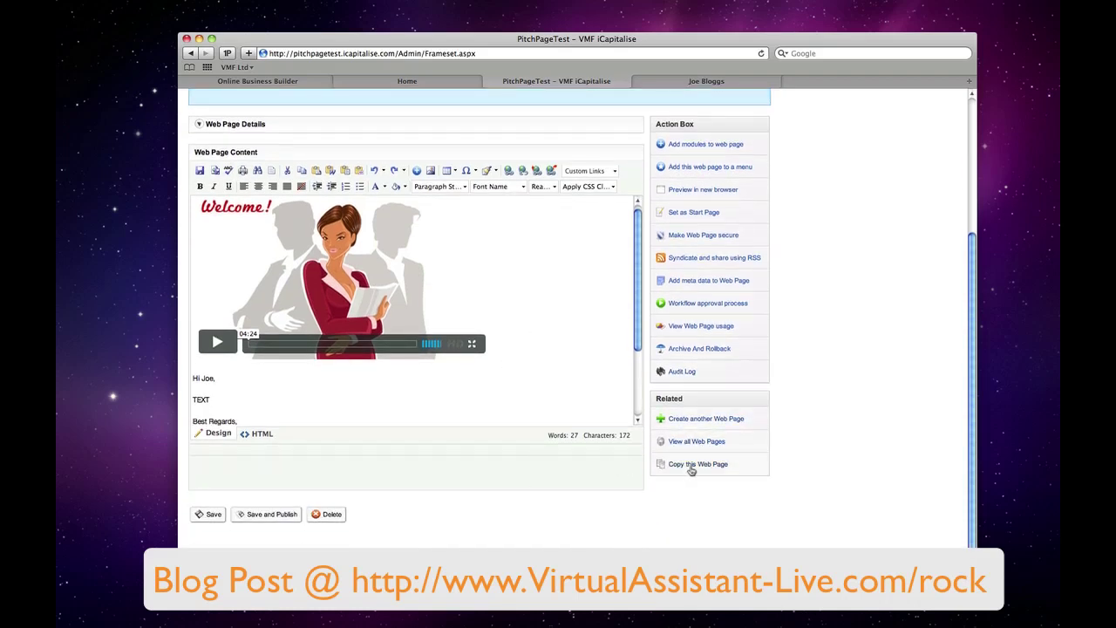
{"action": "left_click", "coordinate": [691, 465]}
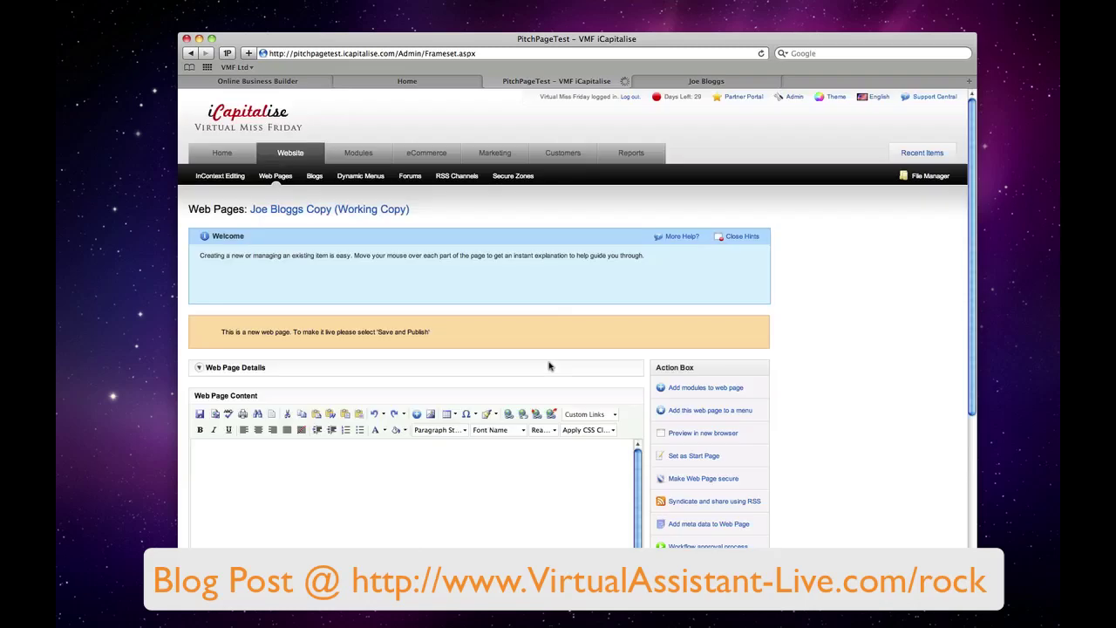
Expand the copied page's web page details and examine its folder, page URL, page name and content
{"action": "scroll", "coordinate": [749, 399], "scroll_direction": "down", "scroll_amount": 2}
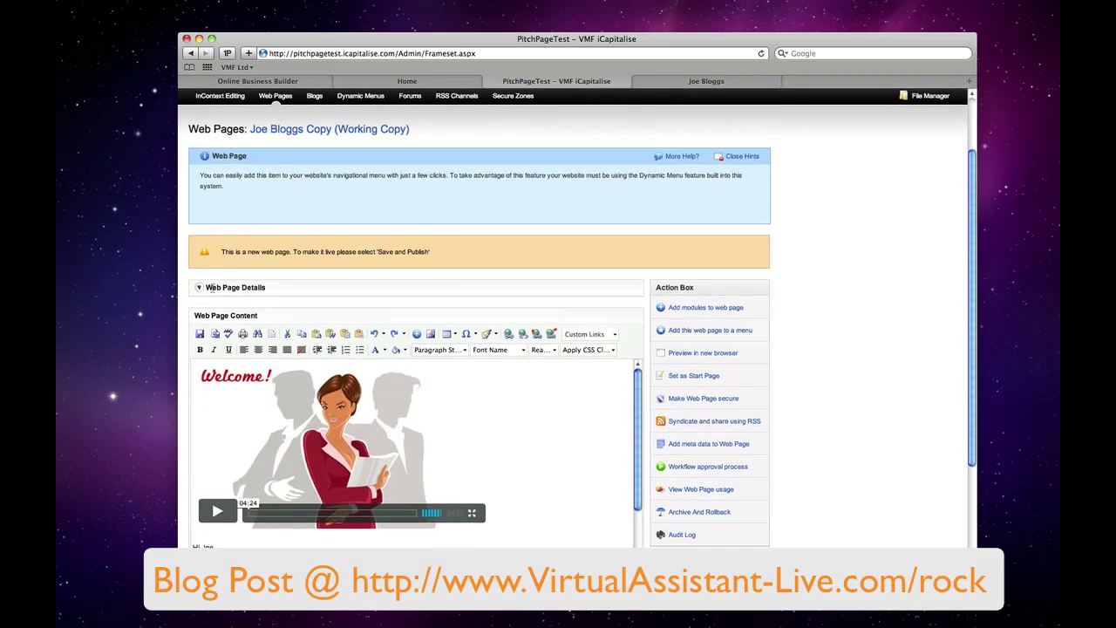
{"action": "left_click", "coordinate": [199, 287]}
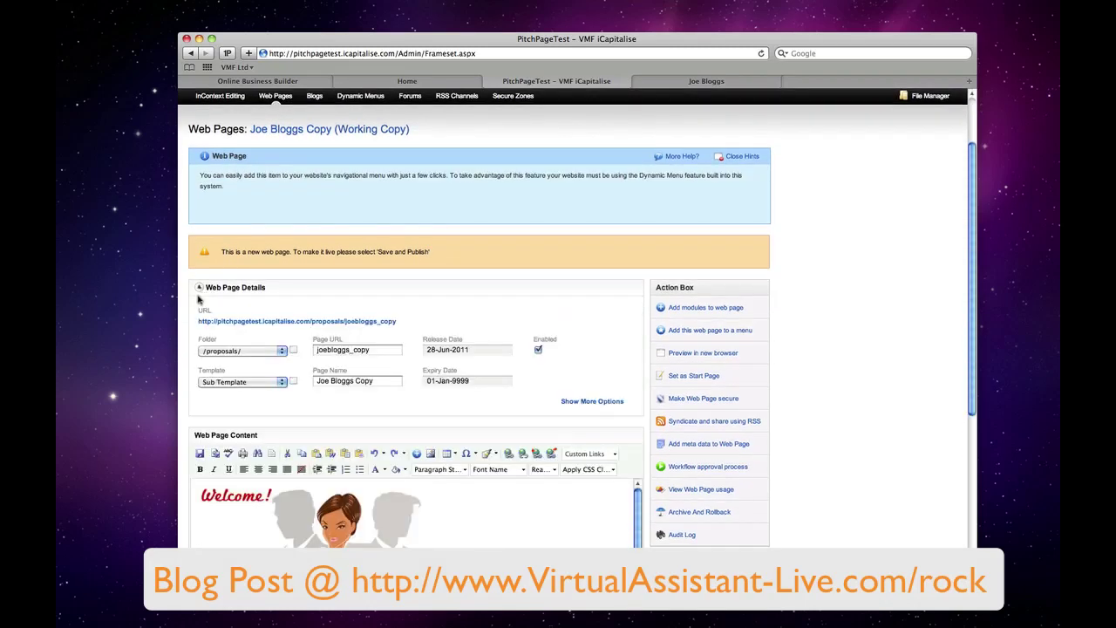
{"action": "left_click", "coordinate": [342, 353]}
{"action": "left_click_drag", "start_coordinate": [374, 353], "coordinate": [316, 350]}
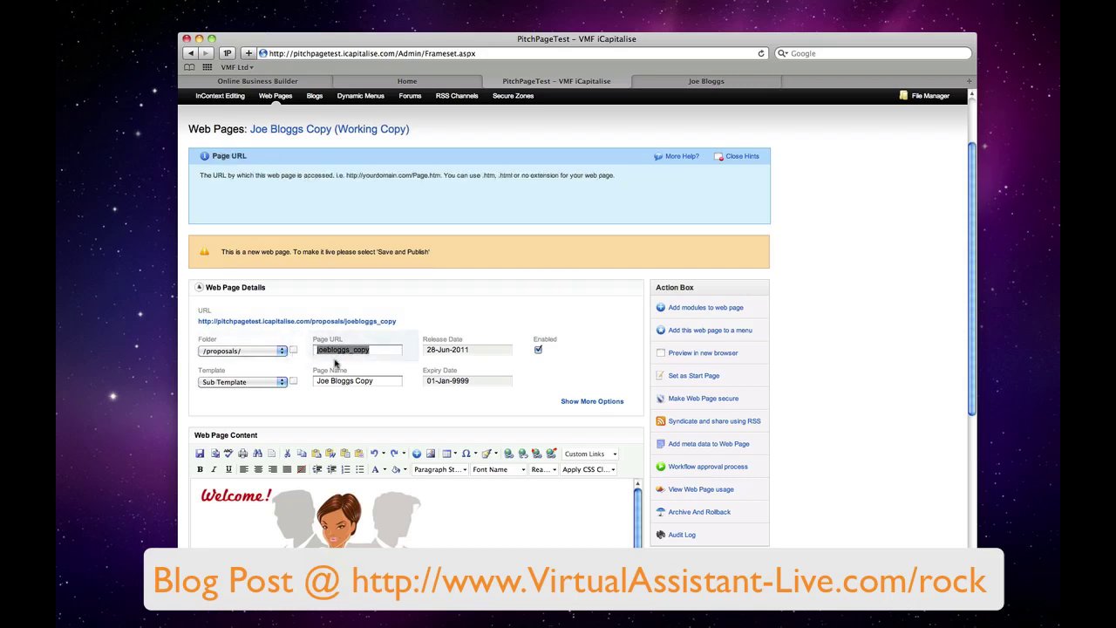
{"action": "scroll", "coordinate": [366, 350], "scroll_direction": "down", "scroll_amount": 1}
{"action": "key", "text": "Tab"}
{"action": "scroll", "coordinate": [353, 353], "scroll_direction": "down", "scroll_amount": 3}
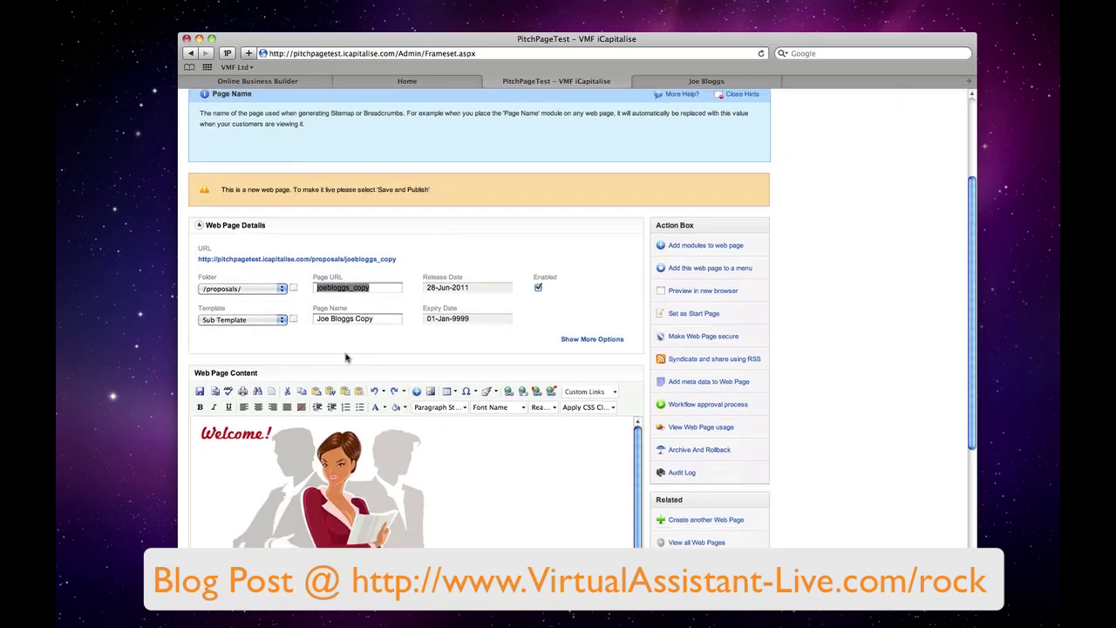
{"action": "scroll", "coordinate": [372, 397], "scroll_direction": "down", "scroll_amount": 10}
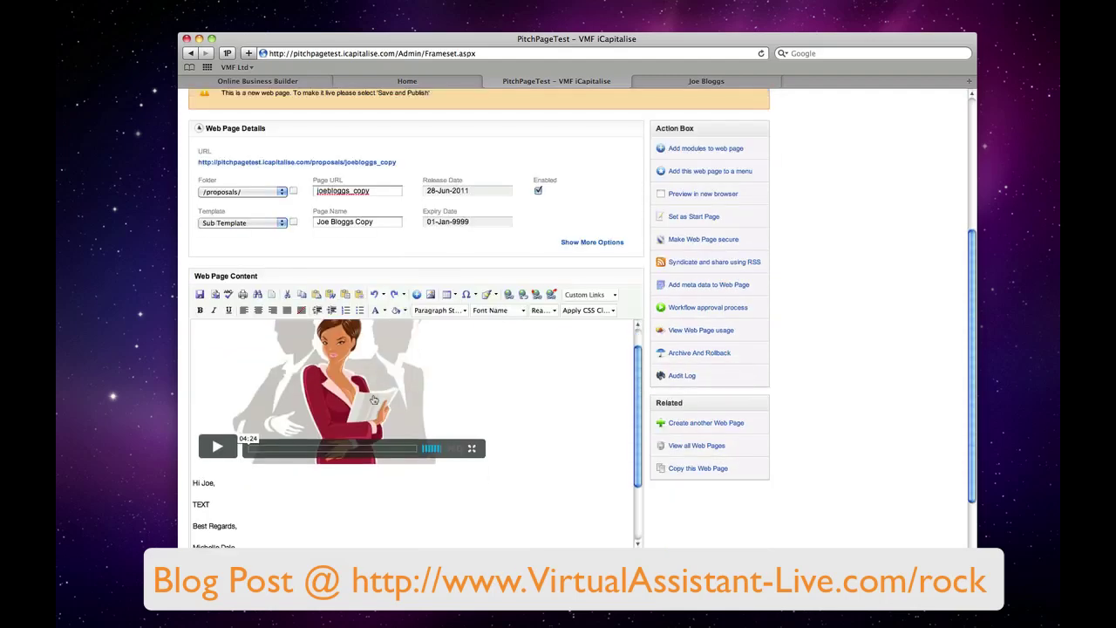
{"action": "scroll", "coordinate": [373, 396], "scroll_direction": "up", "scroll_amount": 12}
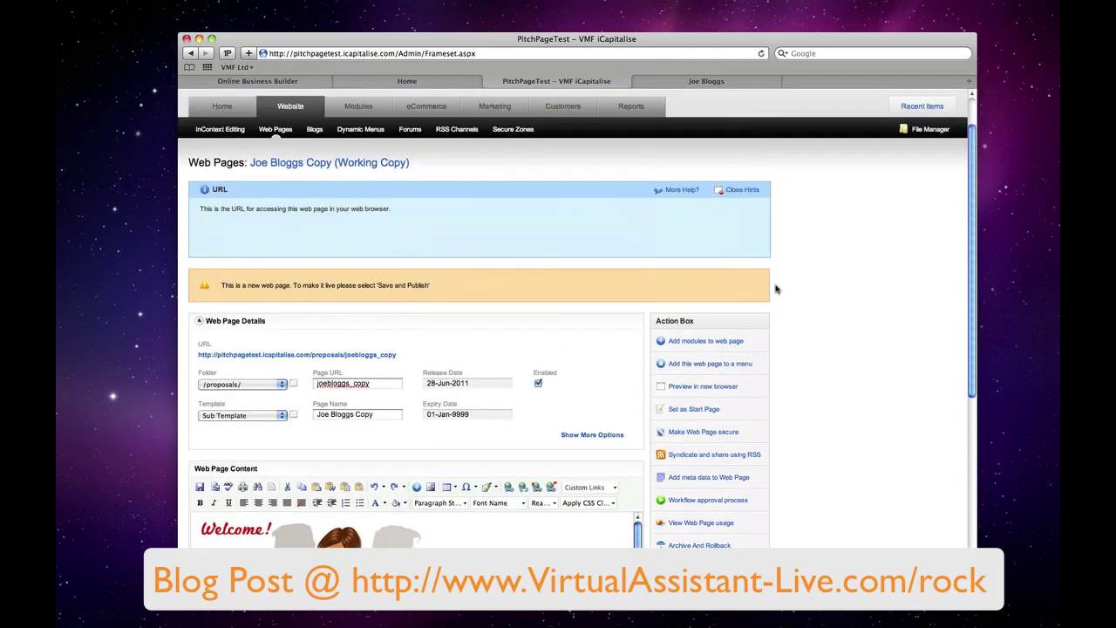
Open the Sub Template from the site-wide templates, change its header text to "Proposal", then save and publish it
{"action": "left_click", "coordinate": [803, 97]}
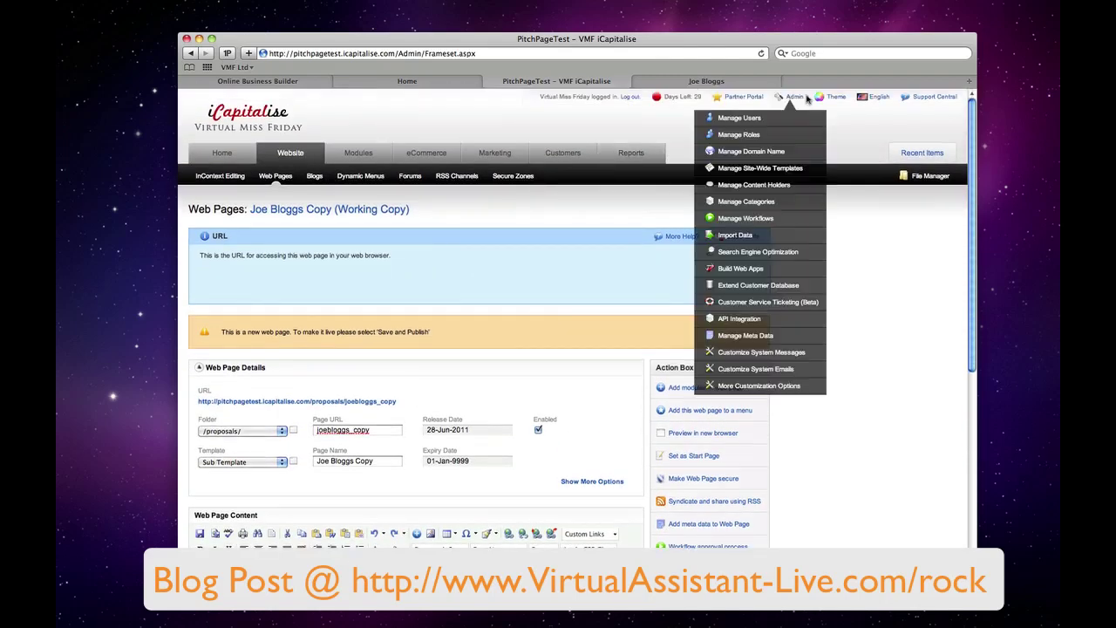
{"action": "left_click", "coordinate": [753, 170]}
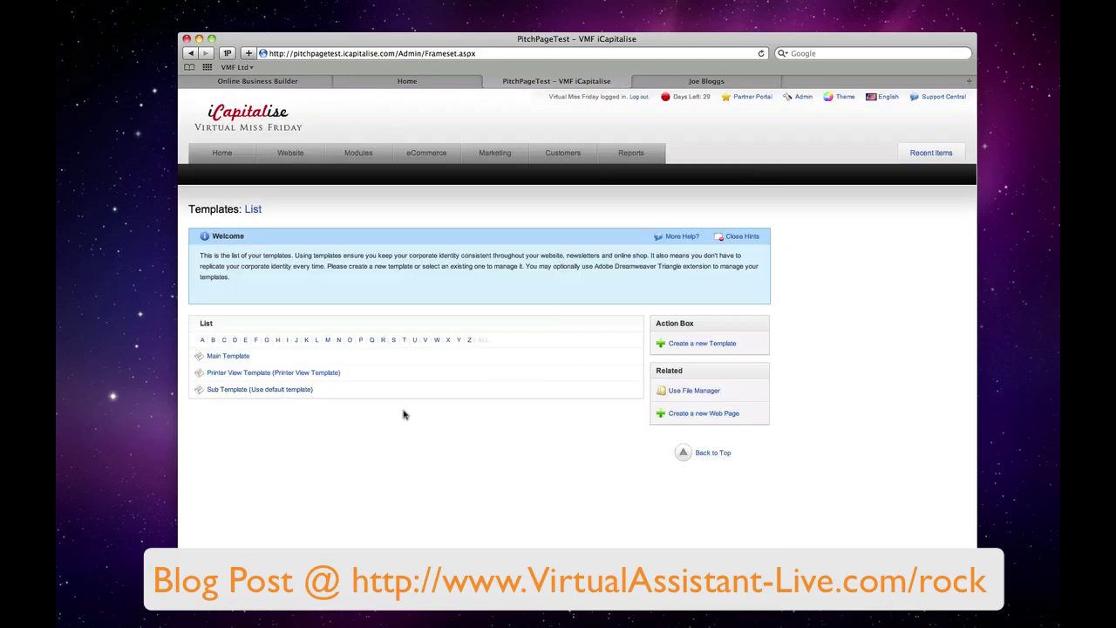
{"action": "left_click", "coordinate": [293, 390]}
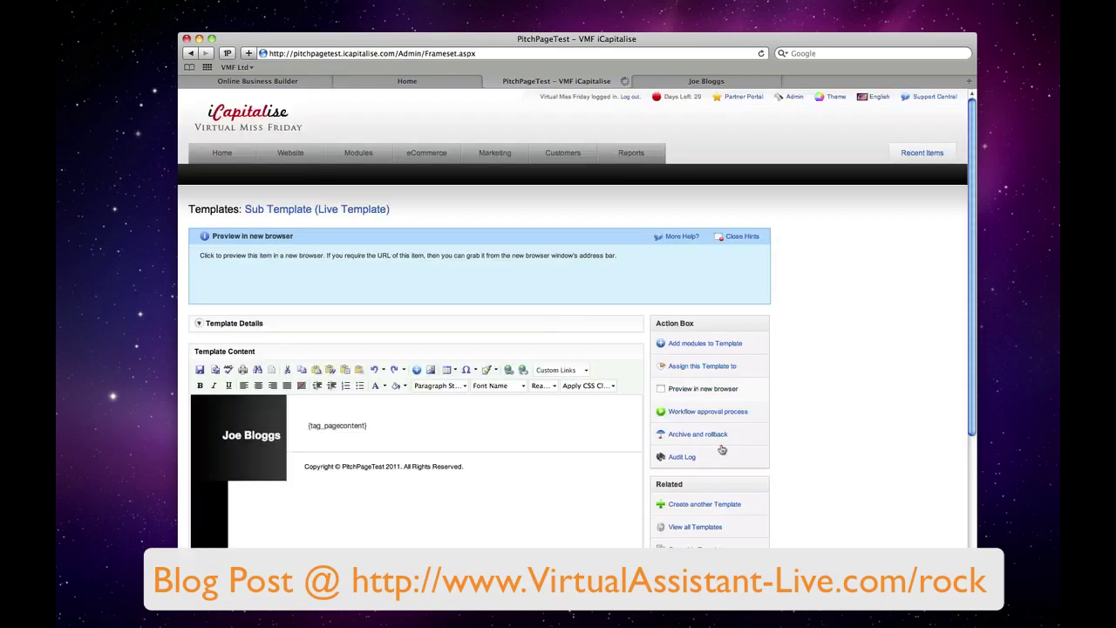
{"action": "scroll", "coordinate": [762, 486], "scroll_direction": "down", "scroll_amount": 1}
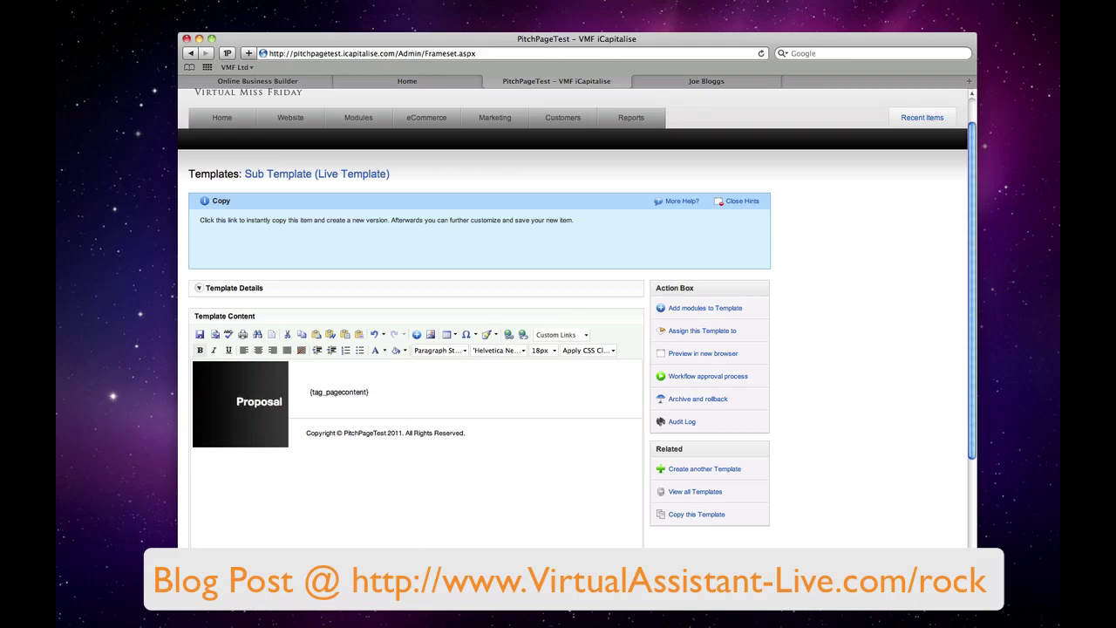
{"action": "scroll", "coordinate": [338, 420], "scroll_direction": "down", "scroll_amount": 3}
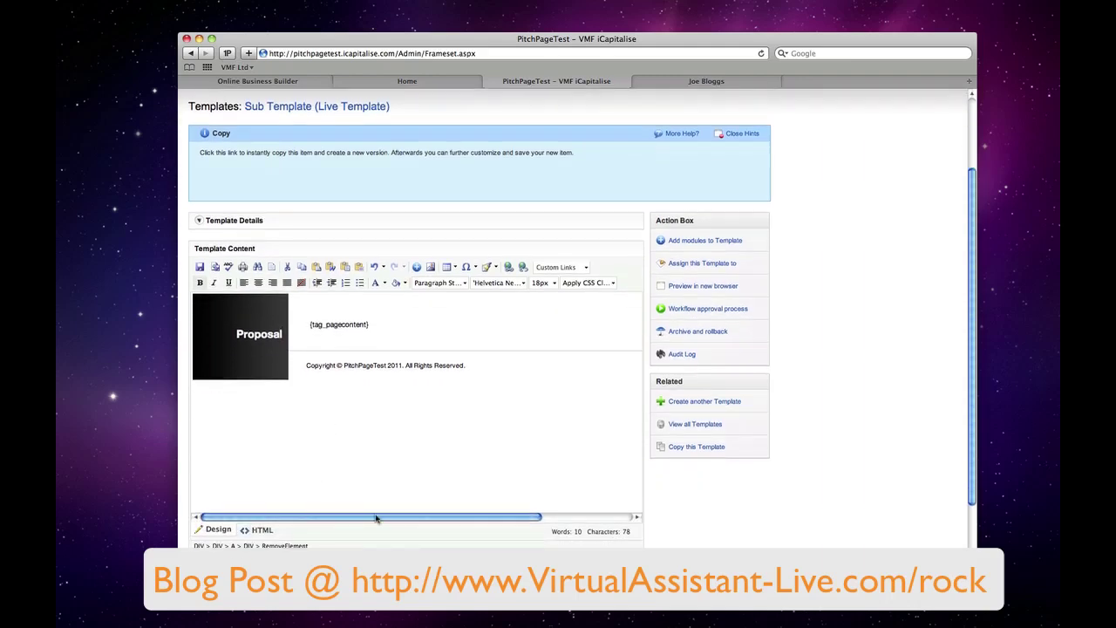
{"action": "scroll", "coordinate": [376, 518], "scroll_direction": "down", "scroll_amount": 3}
{"action": "left_click", "coordinate": [266, 539]}
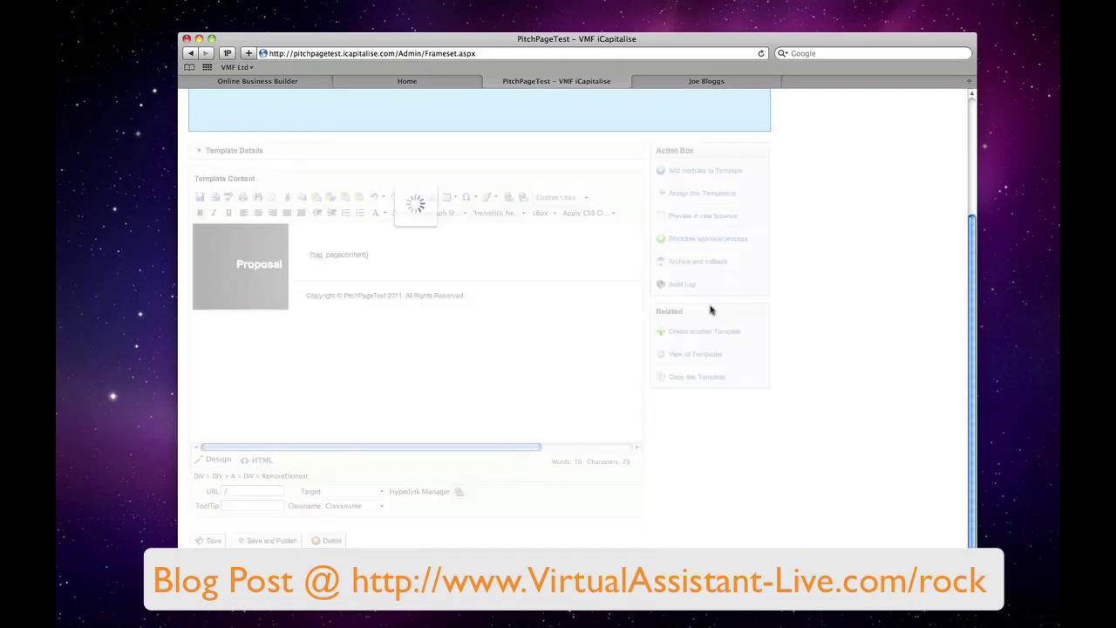
Switch to the live personalised page and reload it at its current address
{"action": "left_click", "coordinate": [743, 84]}
{"action": "left_click", "coordinate": [468, 53]}
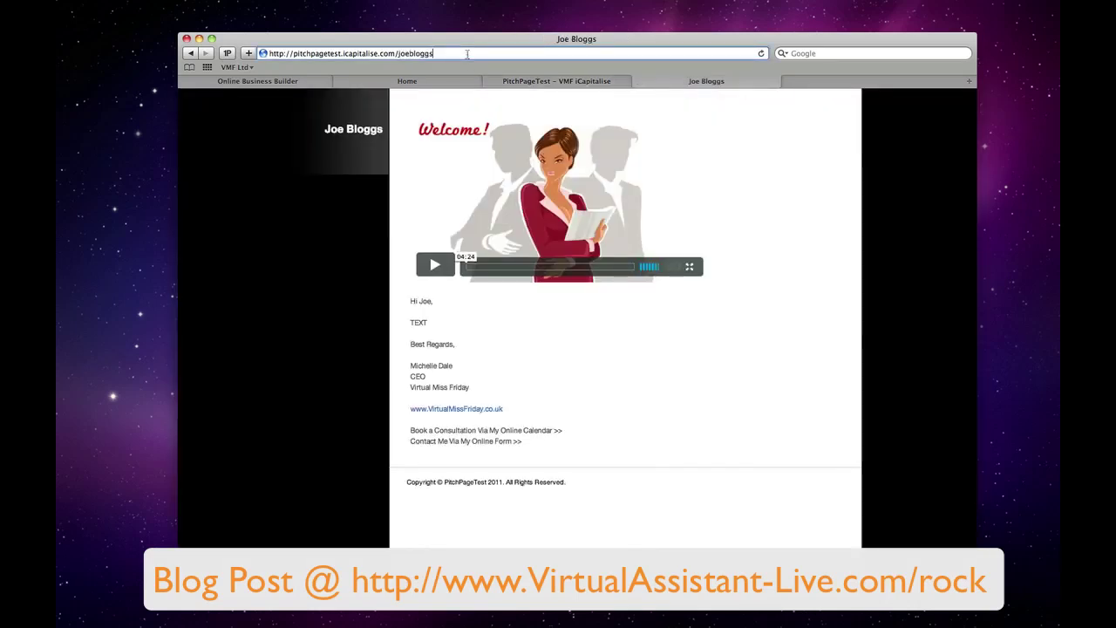
{"action": "key", "text": "Return"}
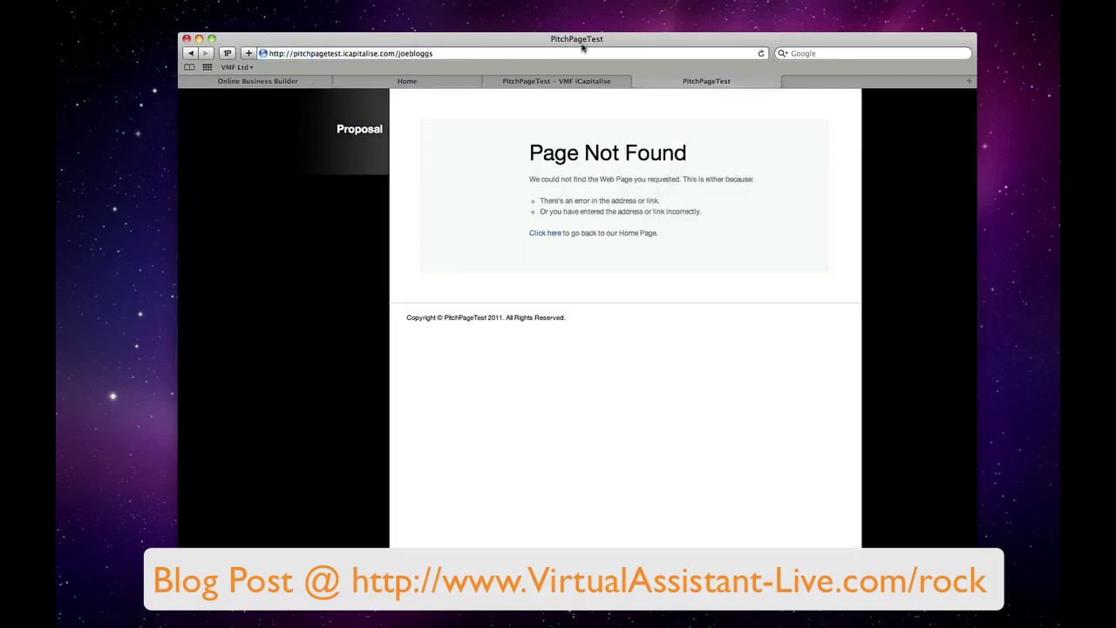
Open the live personalised page from its new folder by inserting "proposals/" before the page name in the address
{"action": "left_click", "coordinate": [397, 53]}
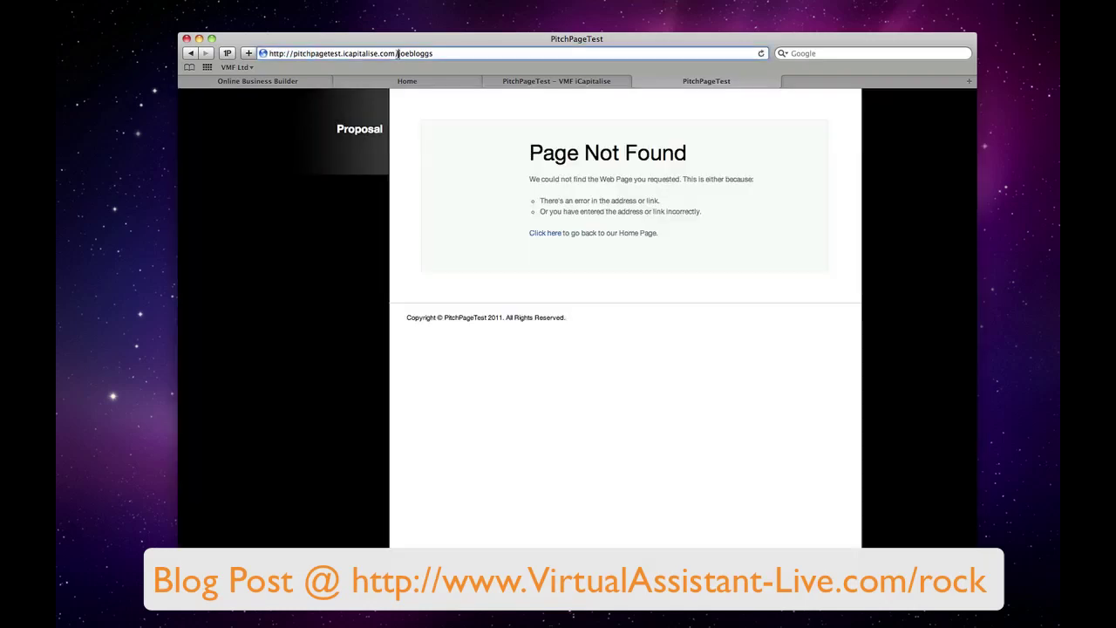
{"action": "type", "text": "prposal"}
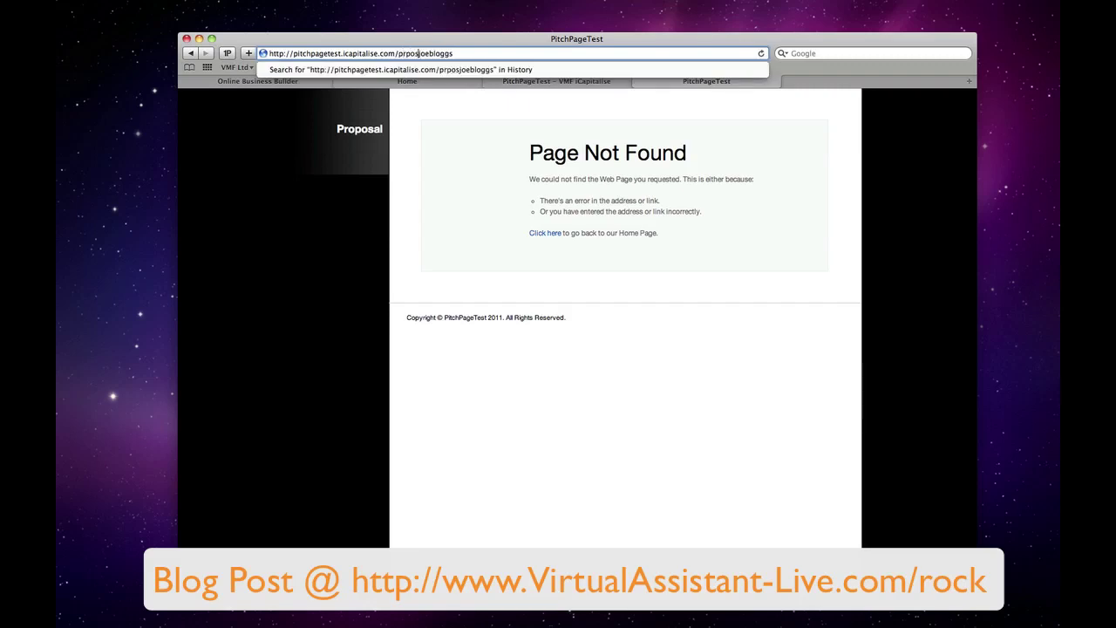
{"action": "type", "text": "/"}
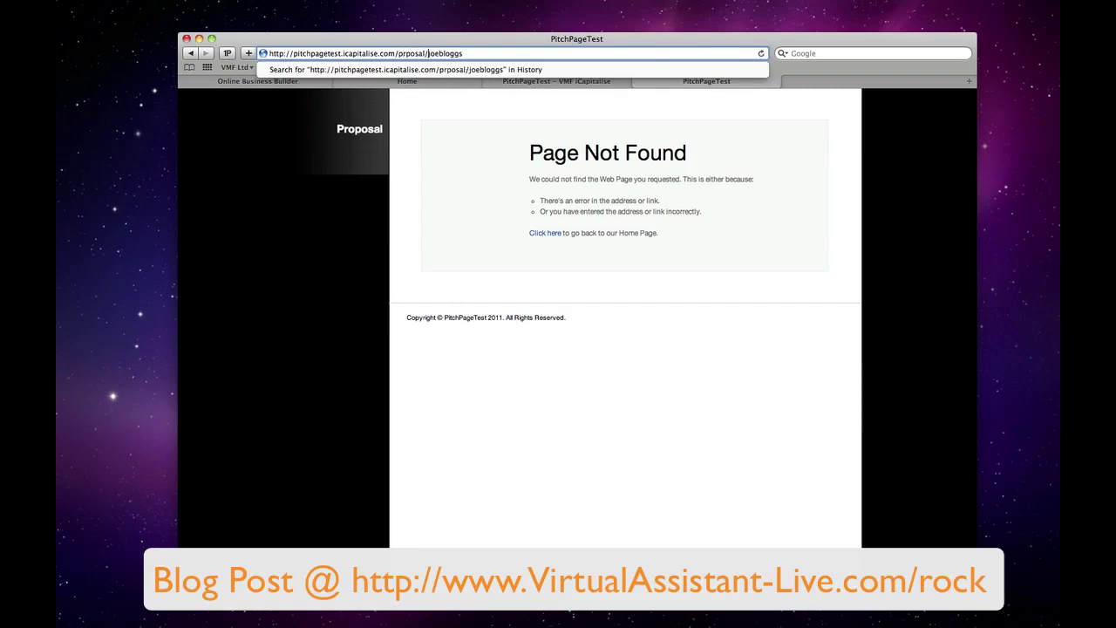
{"action": "key", "text": "BackSpace"}
{"action": "key", "text": "BackSpace"}
{"action": "key", "text": "BackSpace"}
{"action": "key", "text": "BackSpace"}
{"action": "key", "text": "BackSpace"}
{"action": "key", "text": "BackSpace"}
{"action": "type", "text": "o"}
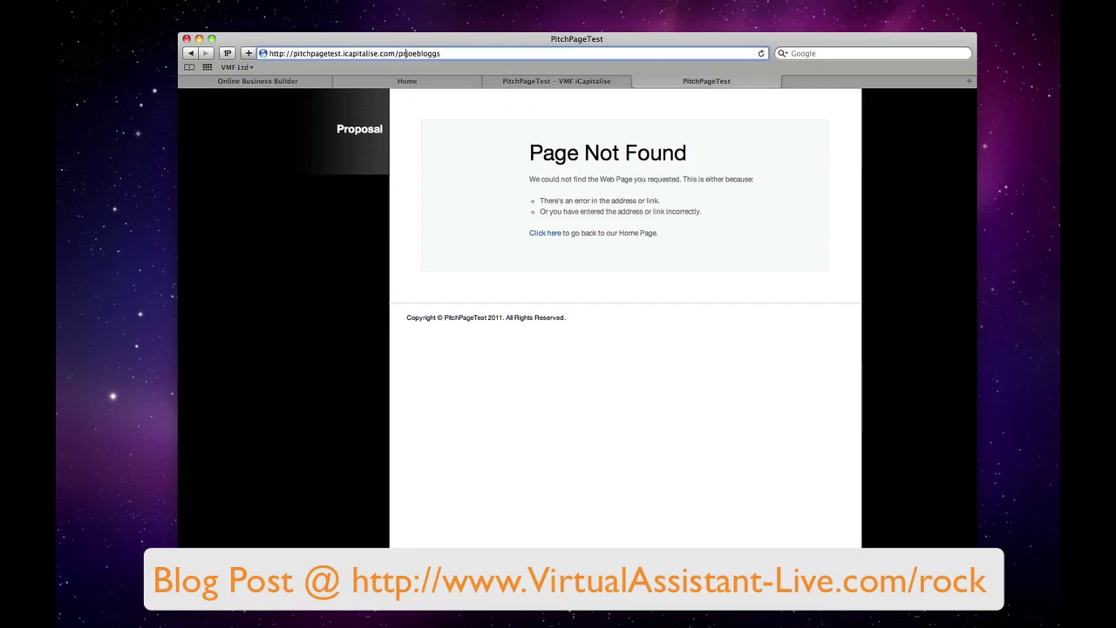
{"action": "type", "text": "posal/"}
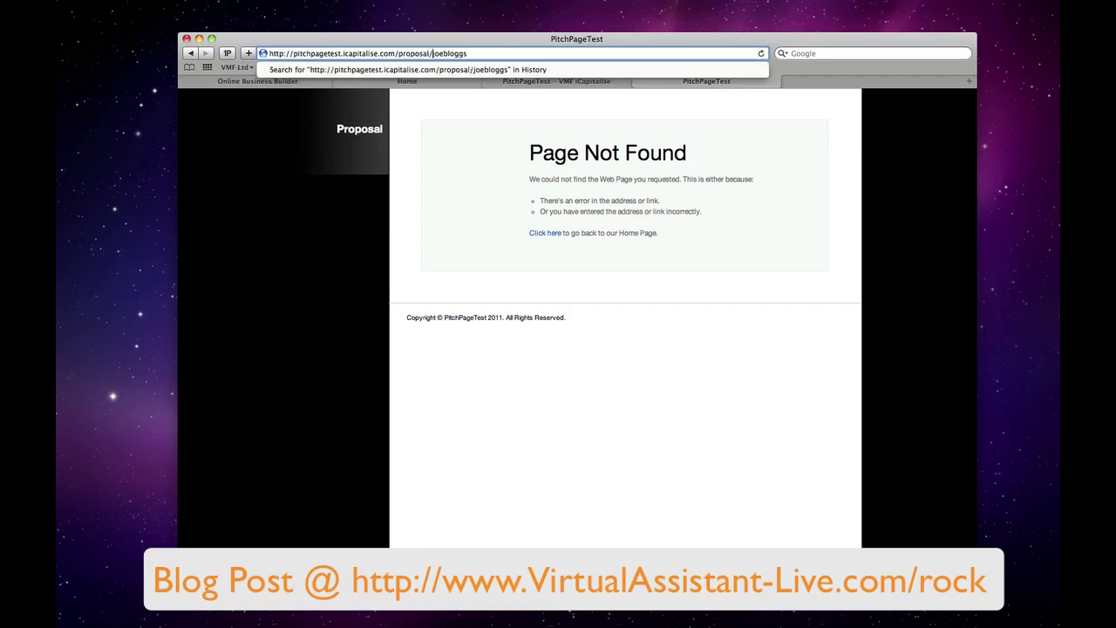
{"action": "key", "text": "Return"}
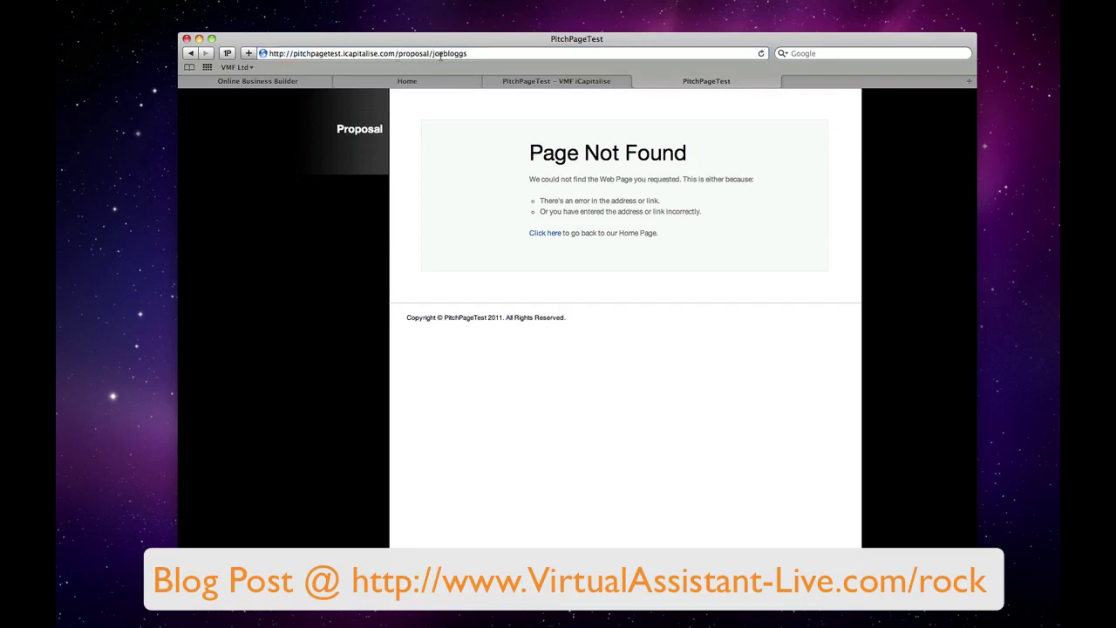
{"action": "left_click", "coordinate": [430, 53]}
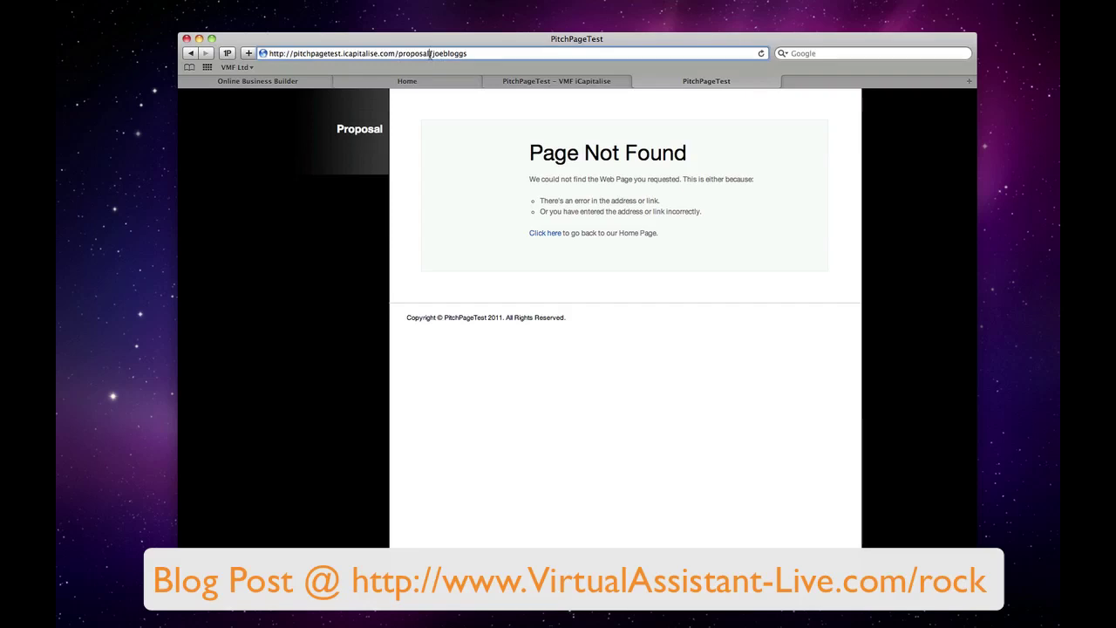
{"action": "type", "text": "s"}
{"action": "key", "text": "Return"}
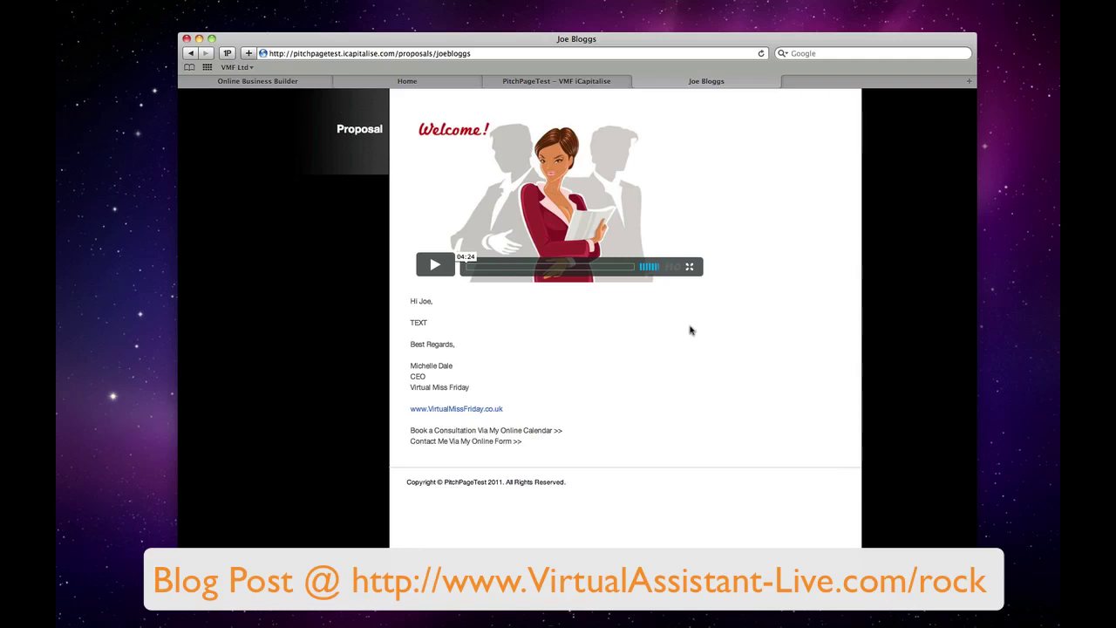
Return to the PitchPageTest admin site and review the published Sub Template's content and options
{"action": "left_click", "coordinate": [541, 86]}
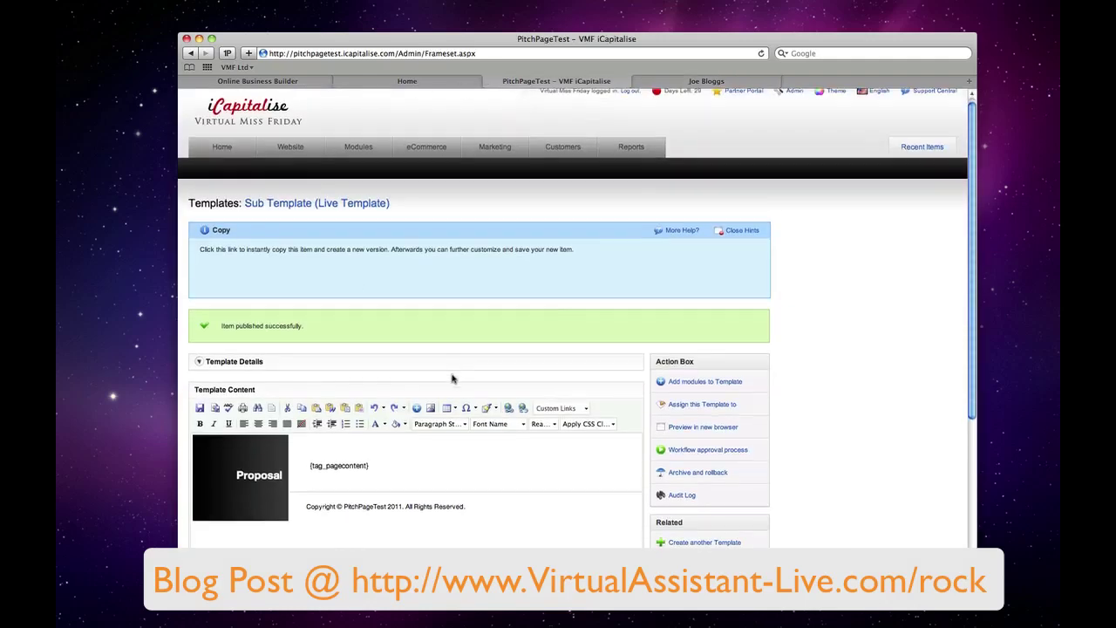
{"action": "scroll", "coordinate": [526, 406], "scroll_direction": "down", "scroll_amount": 2}
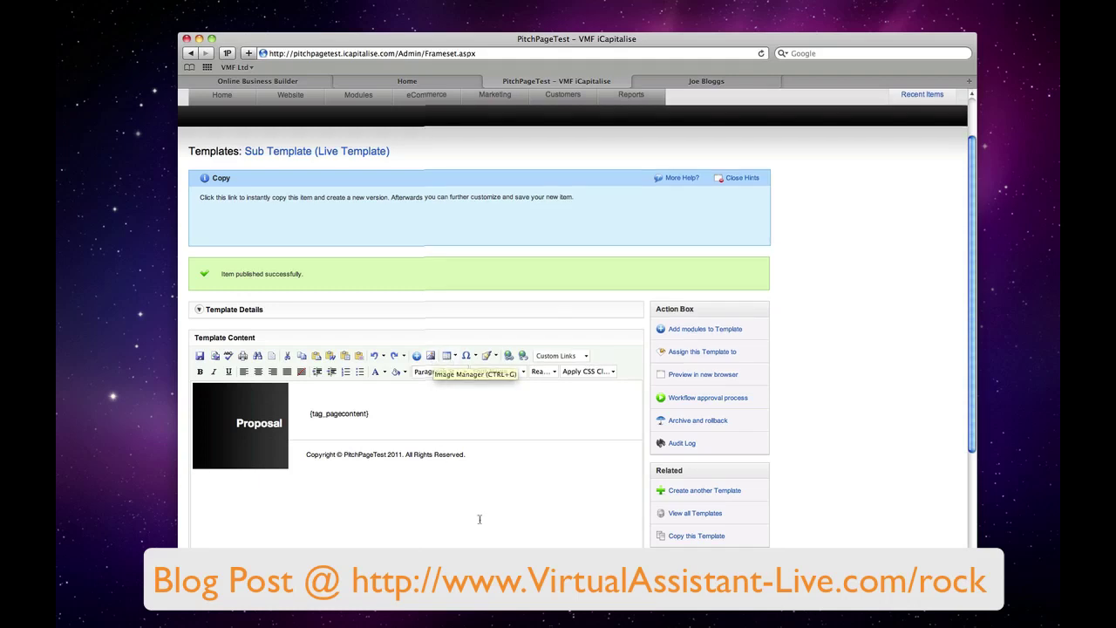
{"action": "scroll", "coordinate": [479, 518], "scroll_direction": "down", "scroll_amount": 2}
{"action": "scroll", "coordinate": [478, 509], "scroll_direction": "down", "scroll_amount": 1}
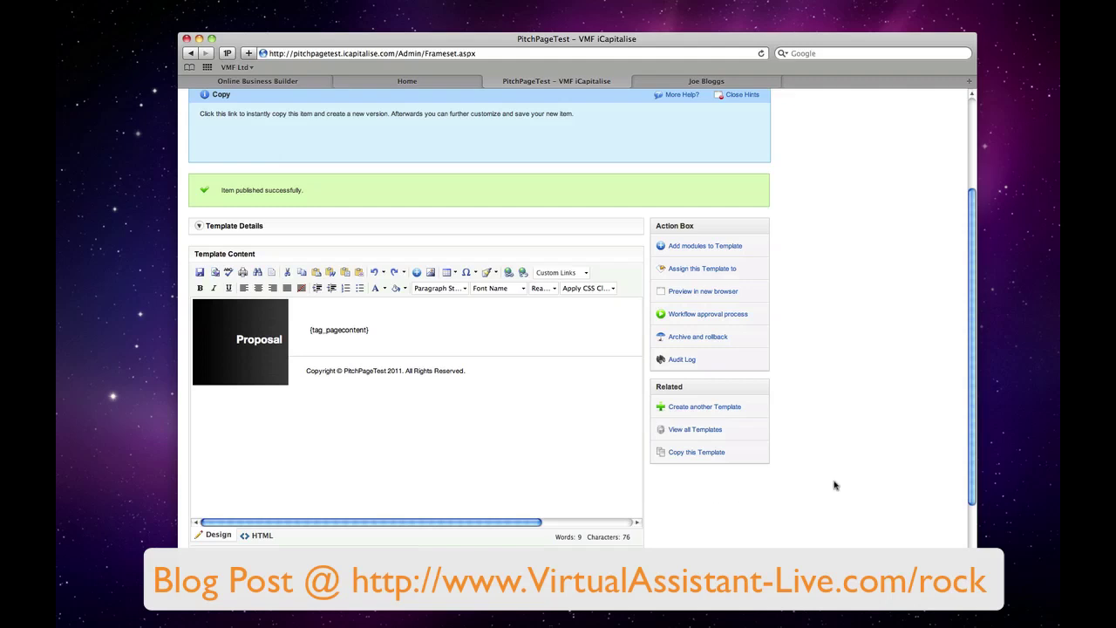
{"action": "scroll", "coordinate": [834, 485], "scroll_direction": "up", "scroll_amount": 3}
{"action": "scroll", "coordinate": [835, 485], "scroll_direction": "down", "scroll_amount": 2}
{"action": "scroll", "coordinate": [834, 485], "scroll_direction": "down", "scroll_amount": 1}
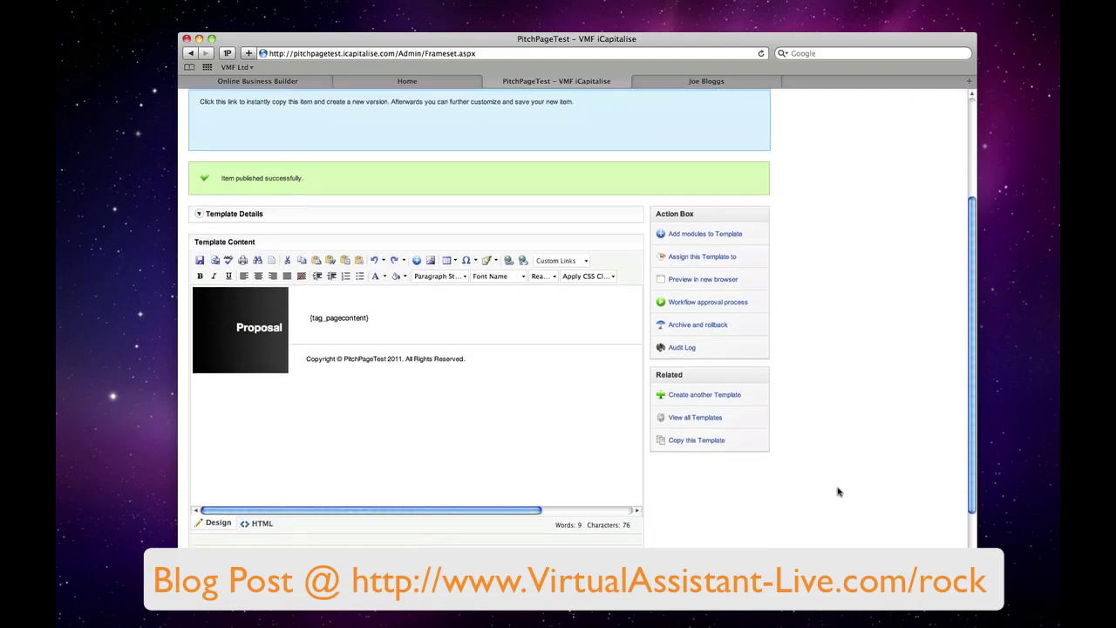